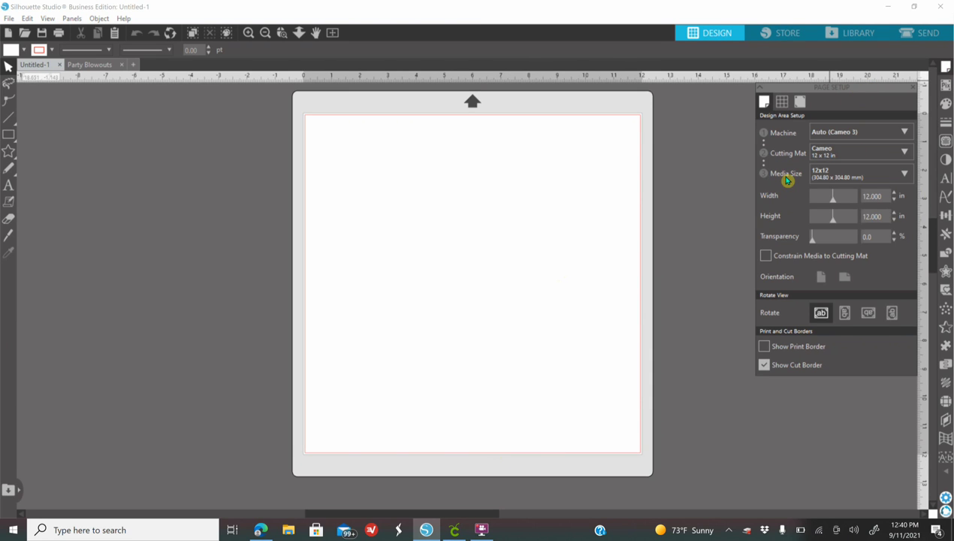
Set the page's media size to Letter, 8.5 x 11 in
left_click(821, 175)
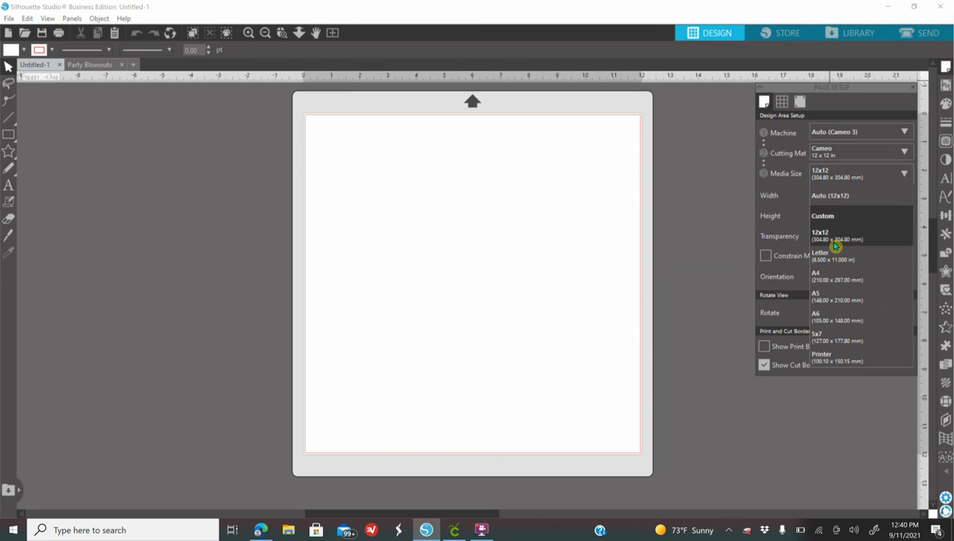
left_click(812, 258)
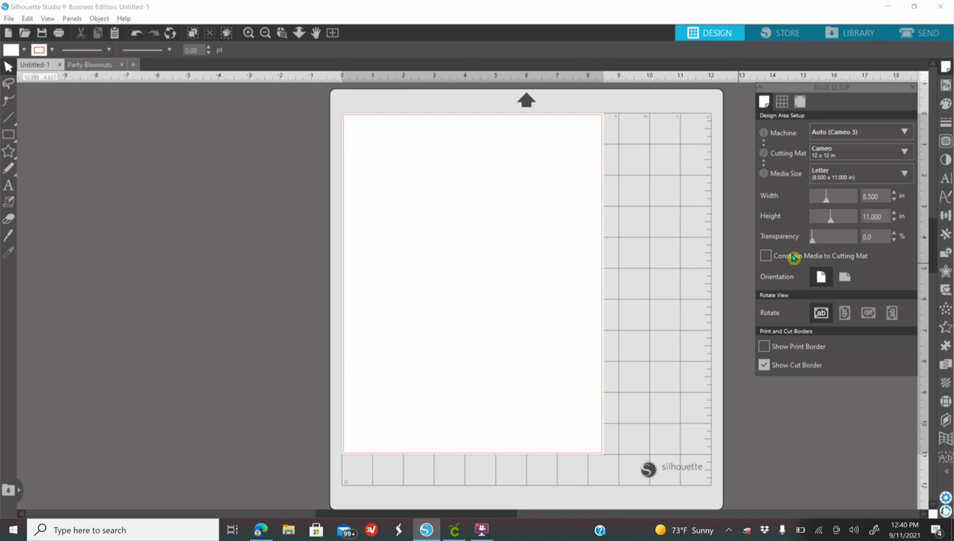
left_click_drag(815, 244, 759, 247)
Switch to Cricut Design Space and start an image upload, browsing the computer for the file
left_click(454, 530)
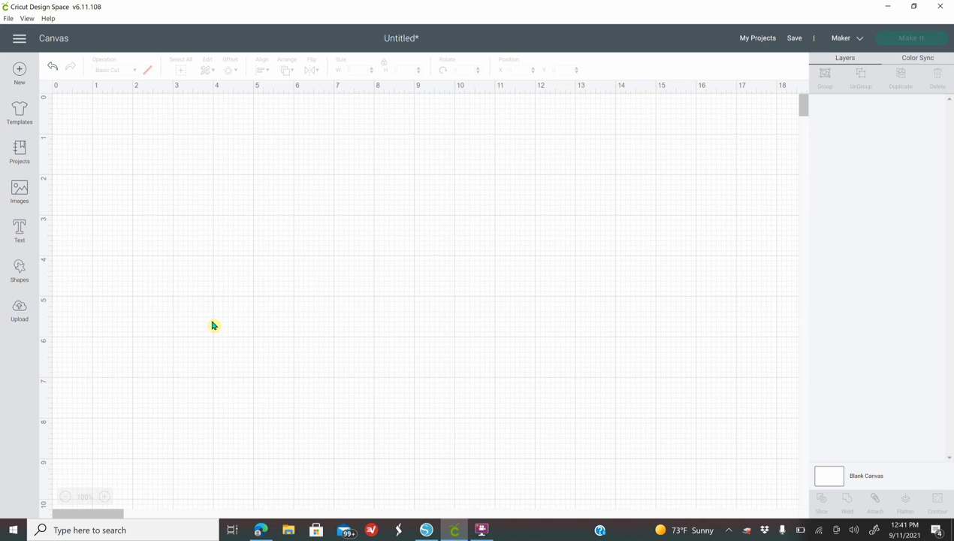
left_click(20, 314)
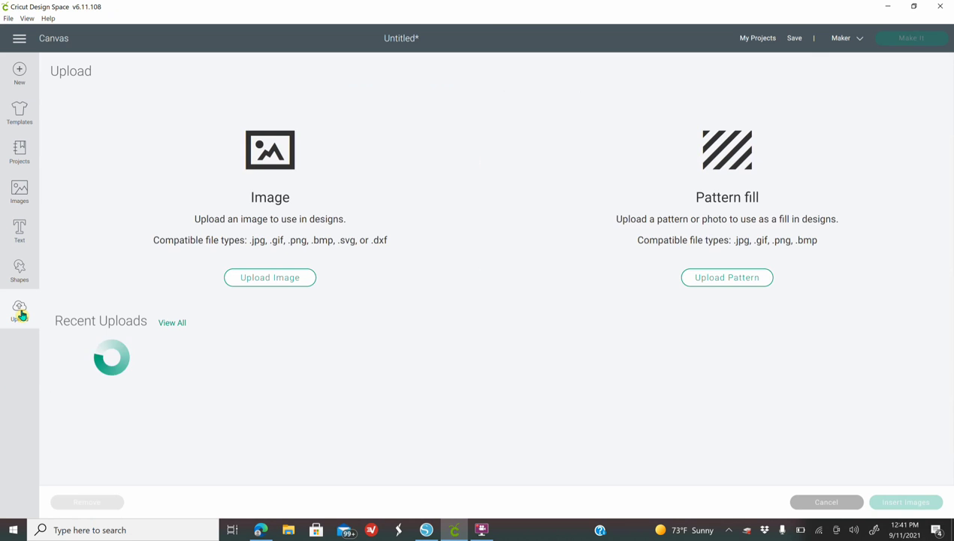
left_click(269, 285)
left_click(456, 277)
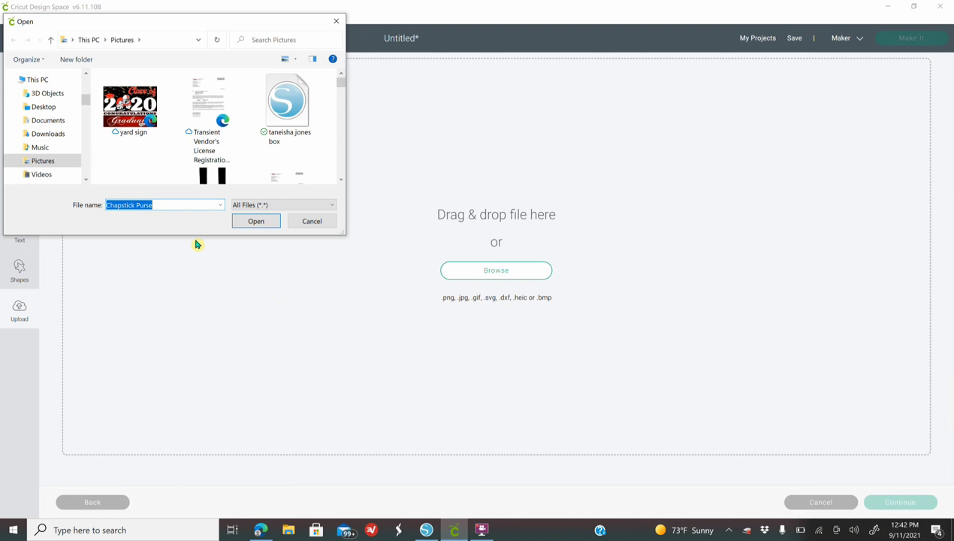
Choose the file "Party Blowouts svg" from the Party Blowouts folder inside Pictures as the image for upload
left_click(41, 161)
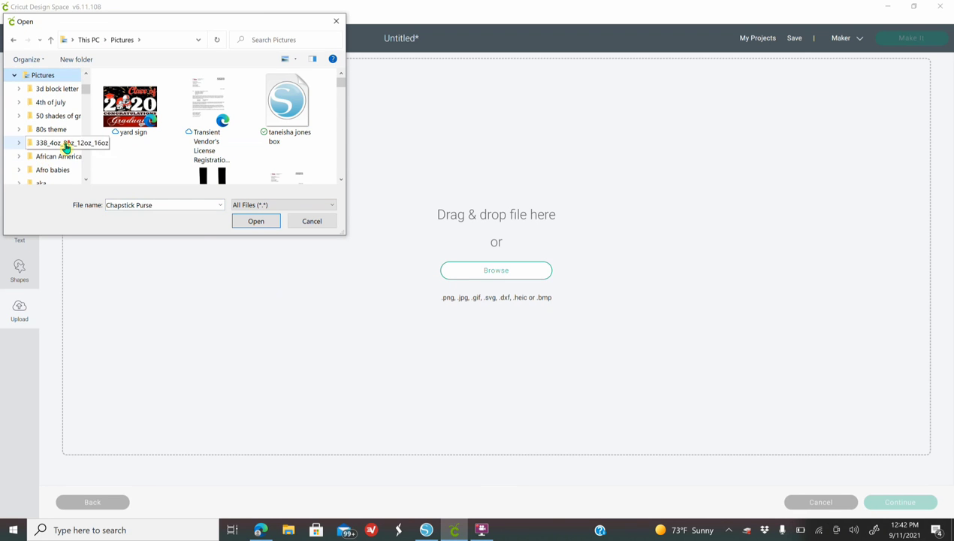
scroll(65, 148, "down", 1)
scroll(60, 153, "down", 1)
scroll(59, 154, "down", 1)
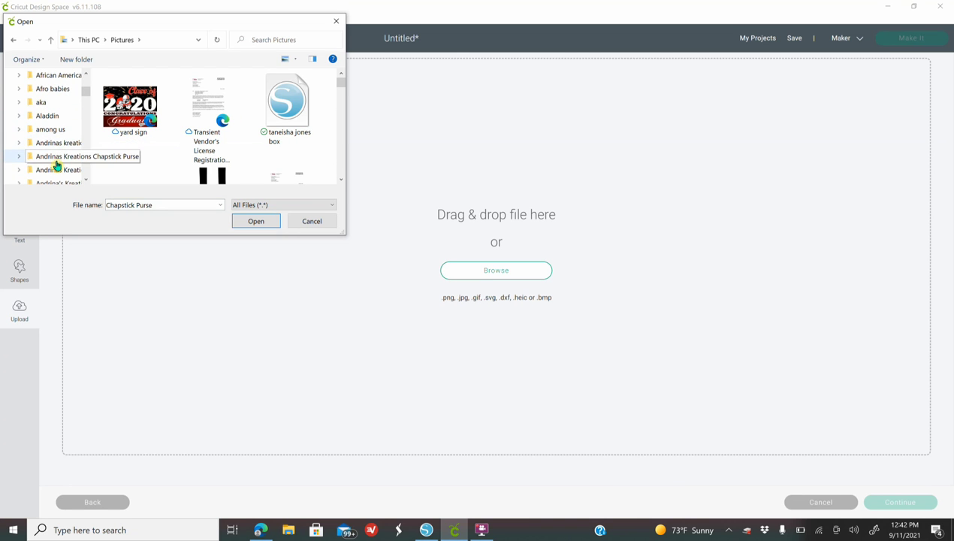
scroll(55, 173, "down", 1)
scroll(55, 174, "down", 1)
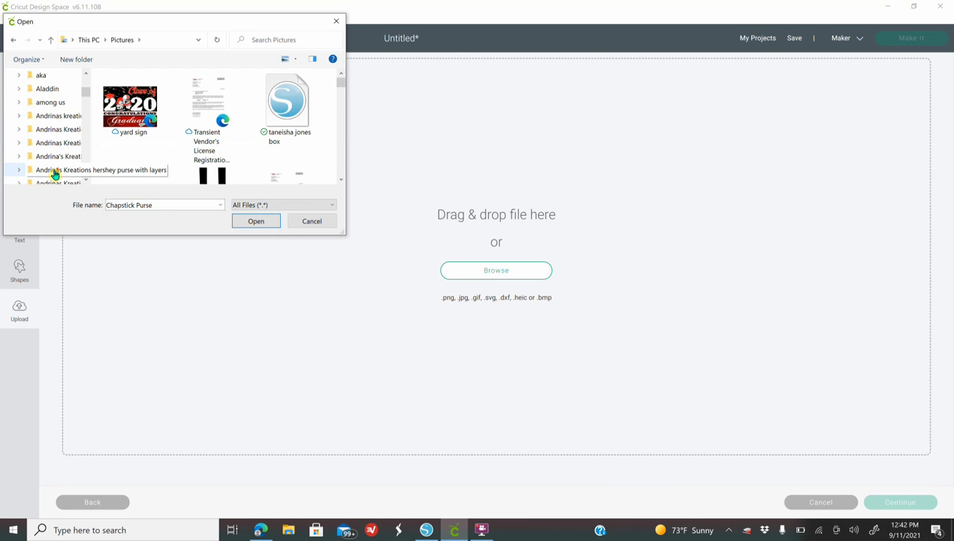
scroll(55, 175, "down", 1)
left_click(54, 174)
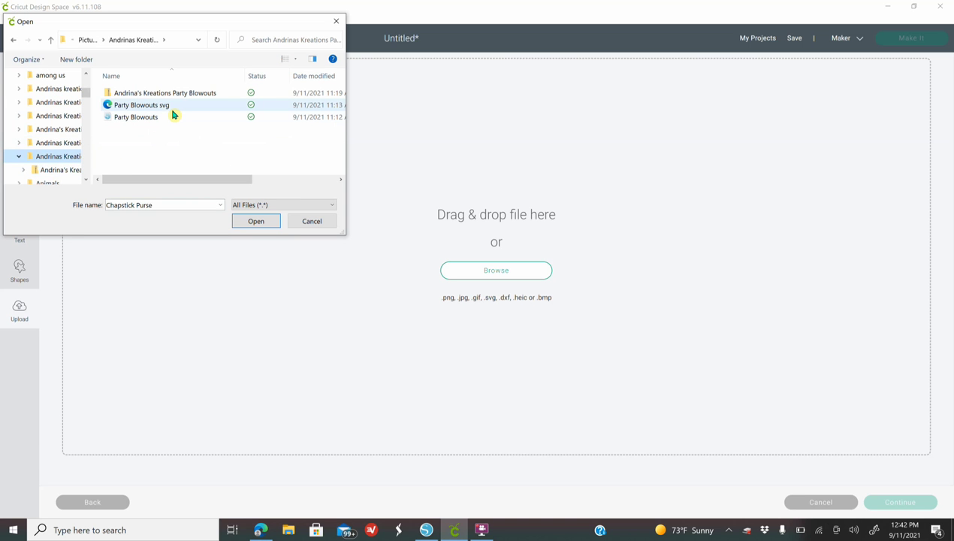
left_click(173, 113)
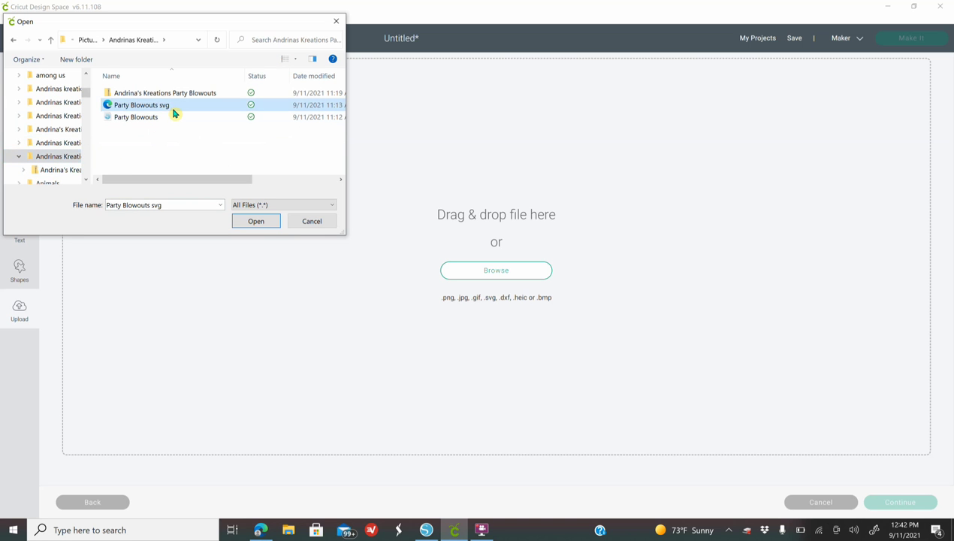
left_click(265, 223)
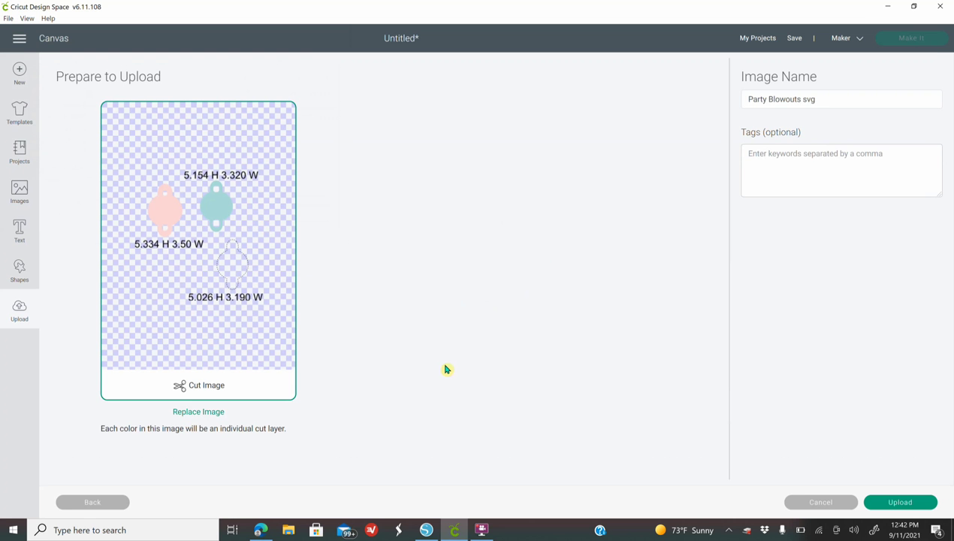
Upload the Party Blowouts svg as a cut image and insert it on the canvas
left_click(902, 503)
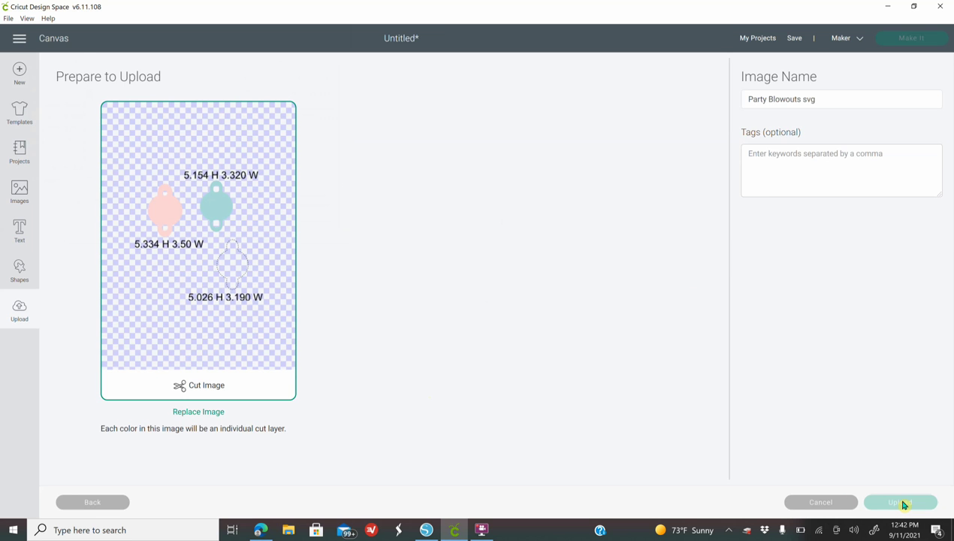
left_click(96, 402)
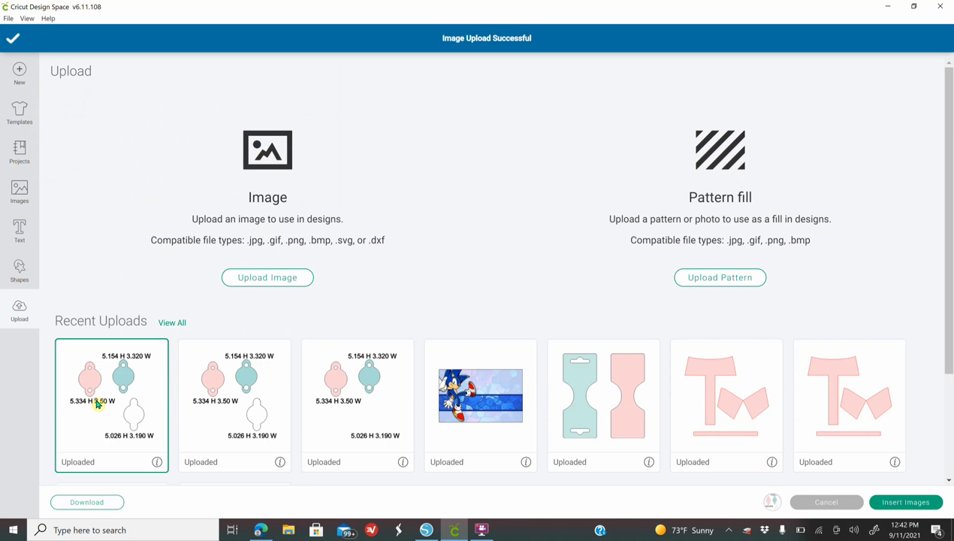
left_click(903, 508)
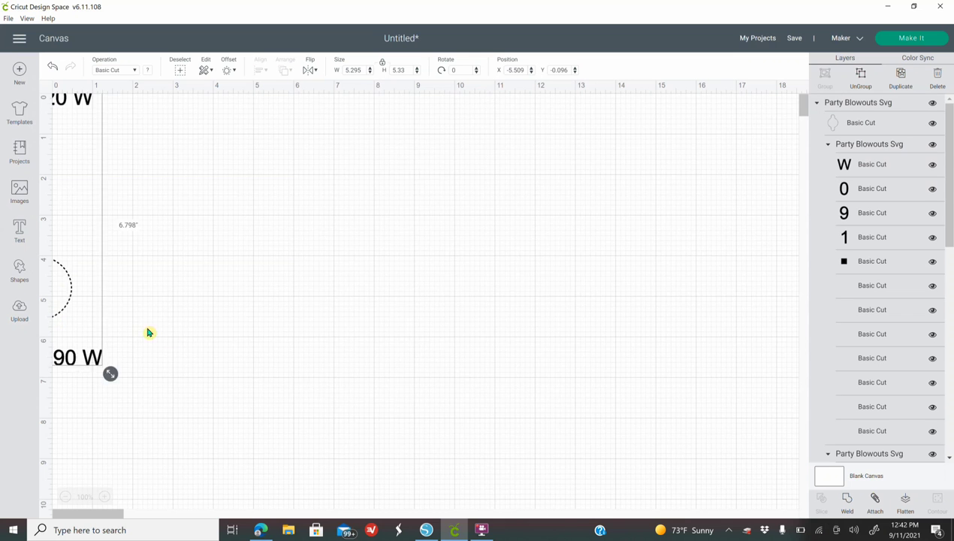
Move the whole party blowout design fully onto the canvas at about X 4.36, Y 0.40, and ungroup it
left_click_drag(142, 256, 316, 270)
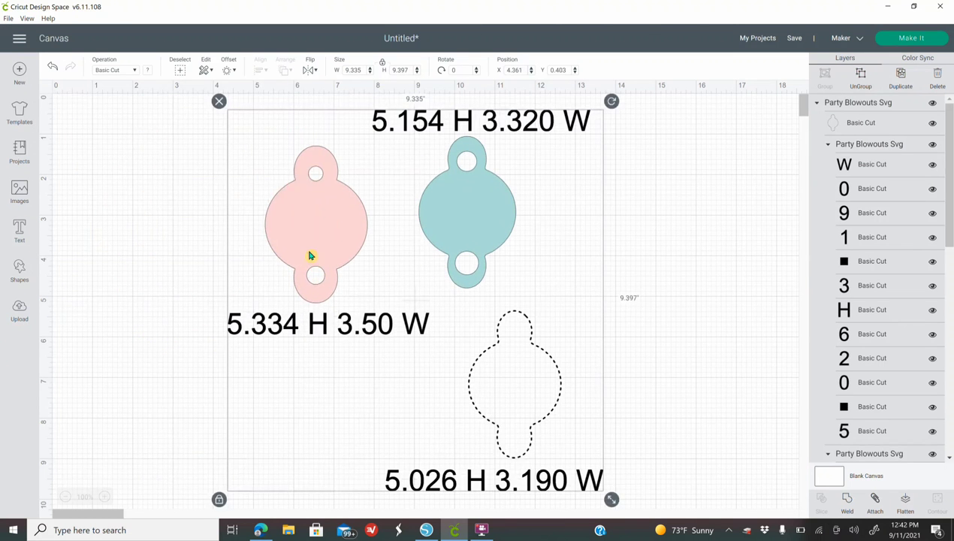
right_click(310, 256)
left_click(348, 135)
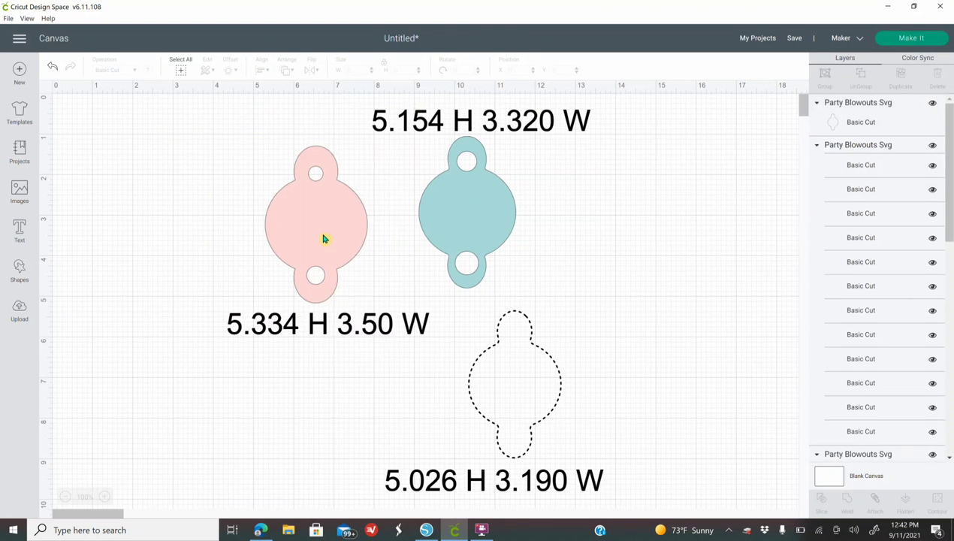
Resize the pink blowout shape proportionally to a height of 5.334 in
left_click(323, 240)
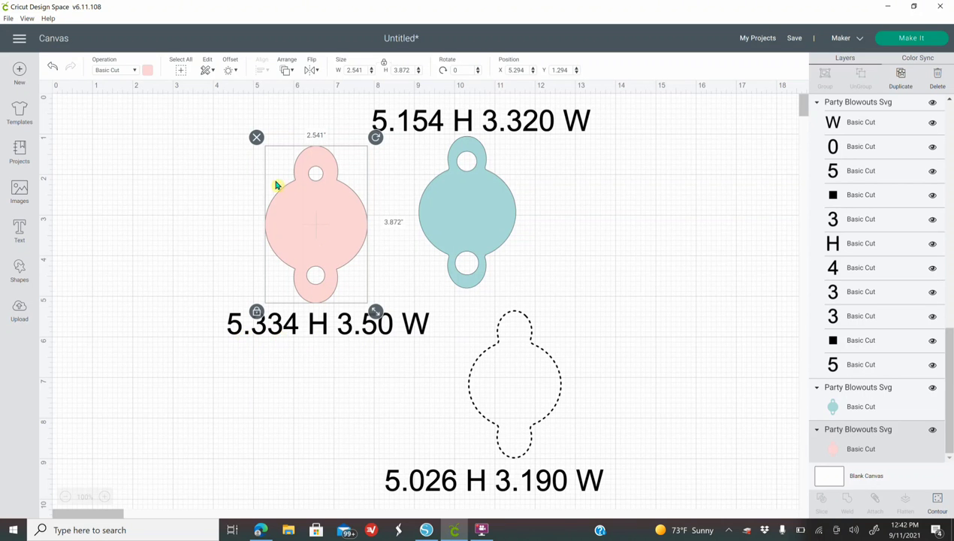
left_click(404, 70)
left_click_drag(415, 70, 384, 84)
type("5.334")
key("Return")
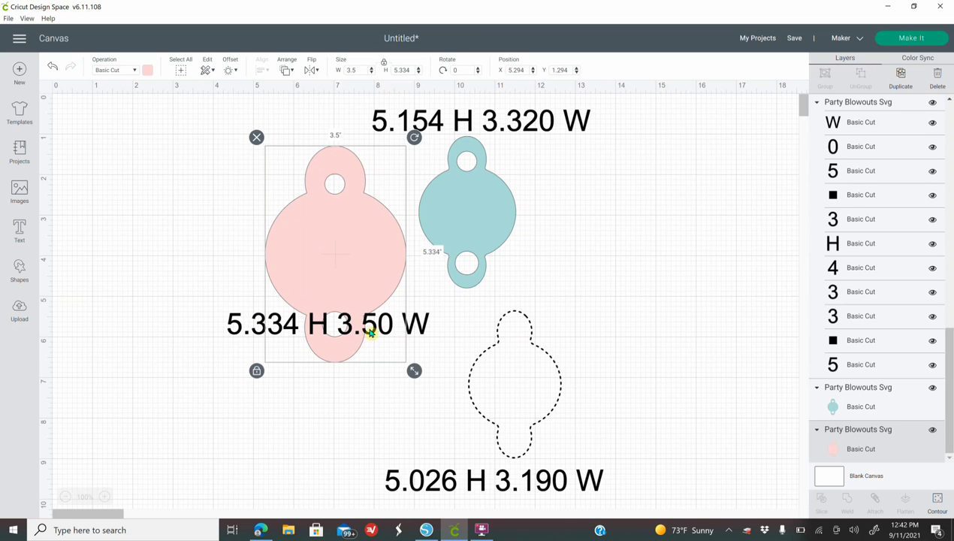
Check the current sizes of the teal shape and the dashed outline against their labelled dimensions
left_click(485, 219)
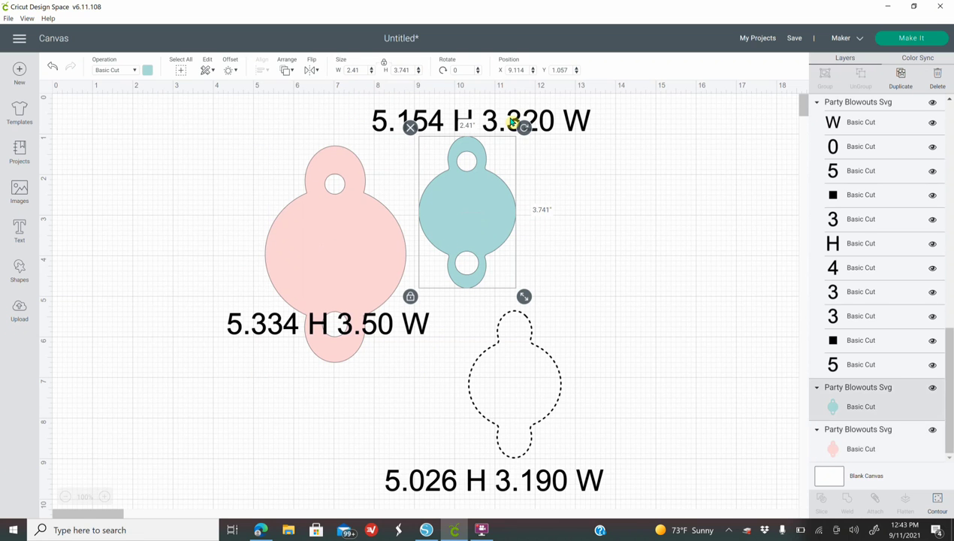
left_click(543, 425)
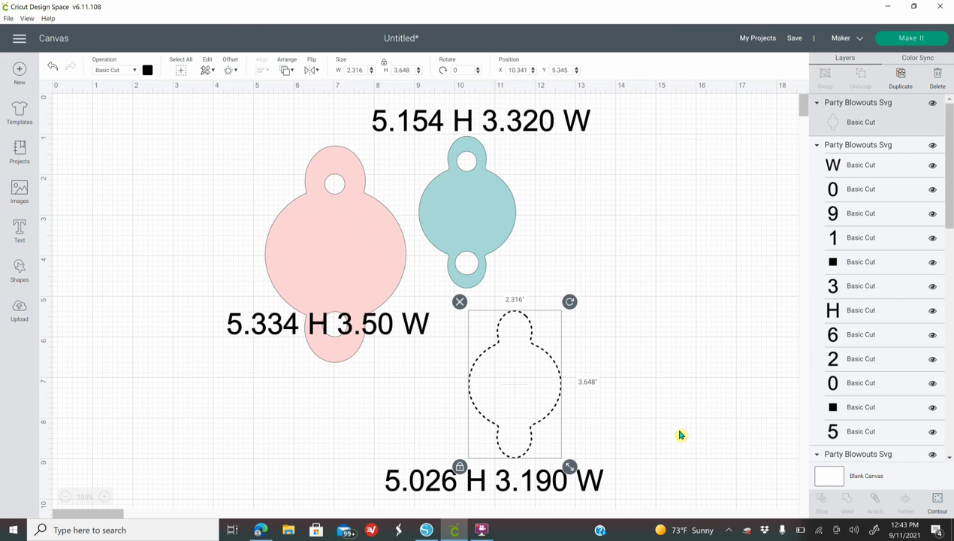
Switch to Silhouette Studio and merge the Silhouette file "Party Blowouts" from its folder in Pictures into the open Letter page
left_click(426, 529)
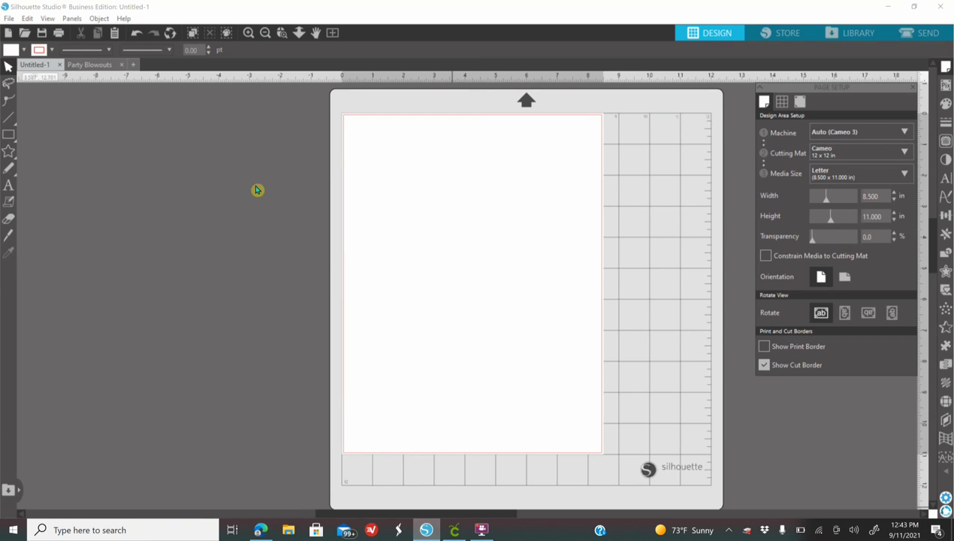
left_click(9, 19)
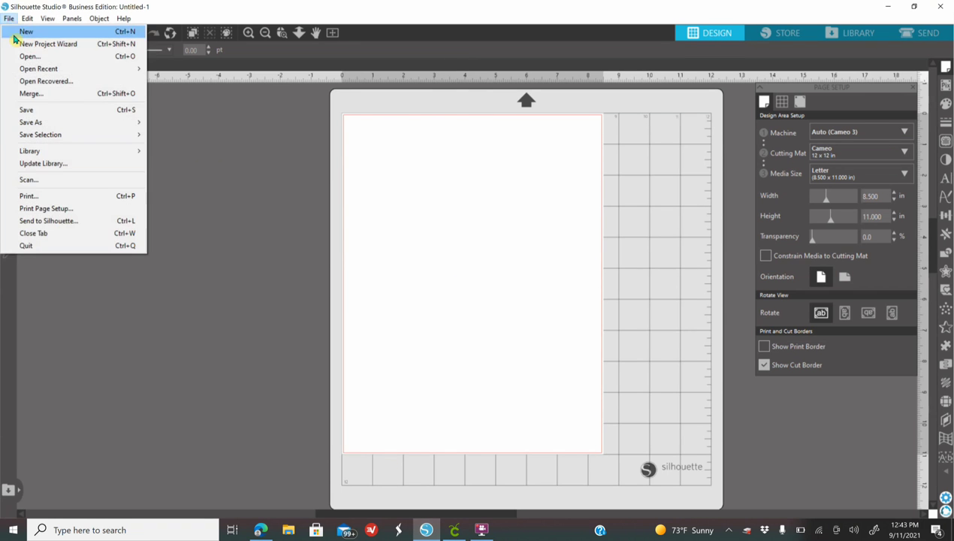
left_click(36, 93)
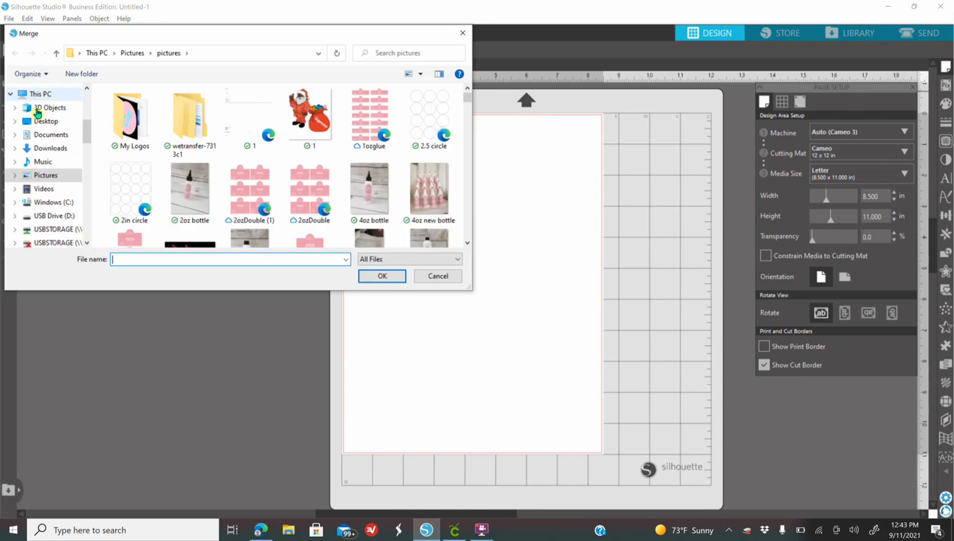
left_click(66, 180)
scroll(335, 183, "down", 5)
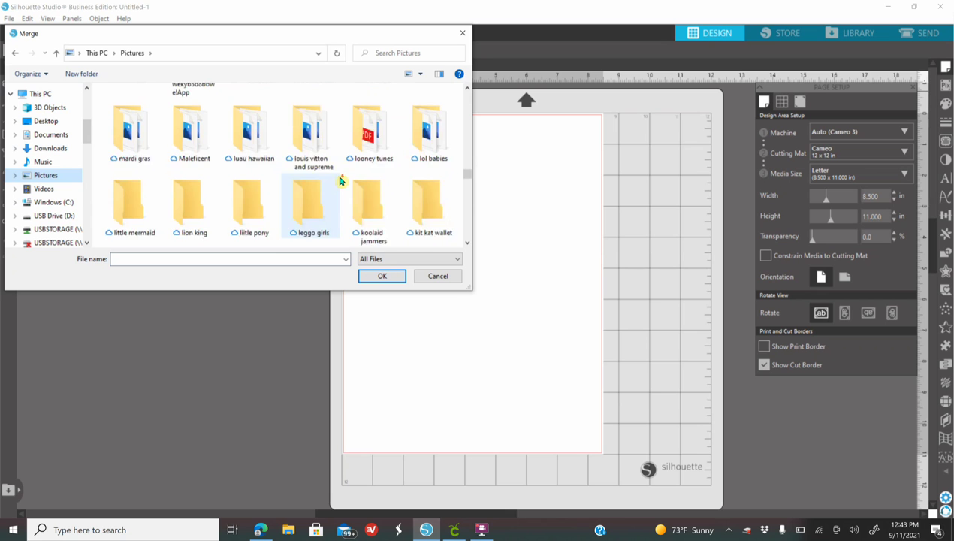
scroll(340, 181, "down", 10)
scroll(342, 181, "down", 5)
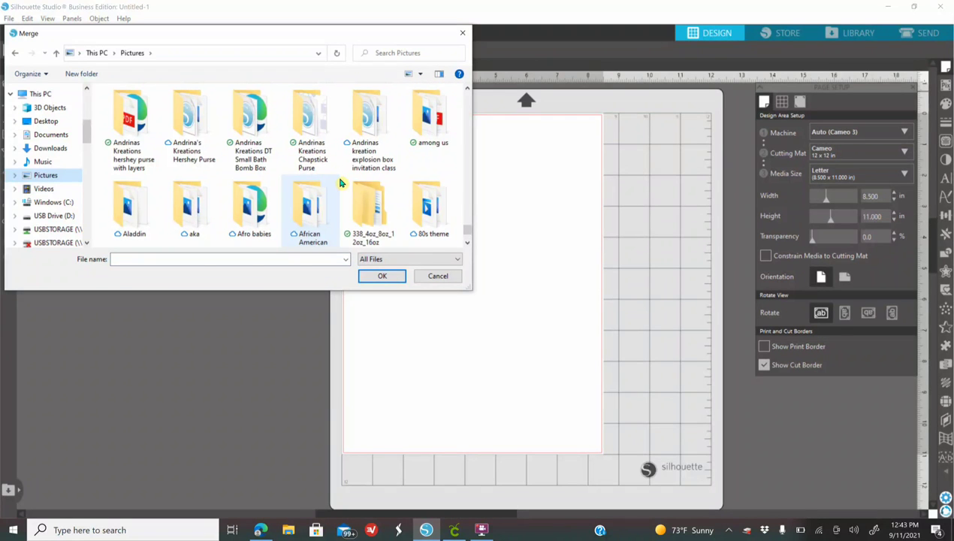
scroll(339, 182, "up", 1)
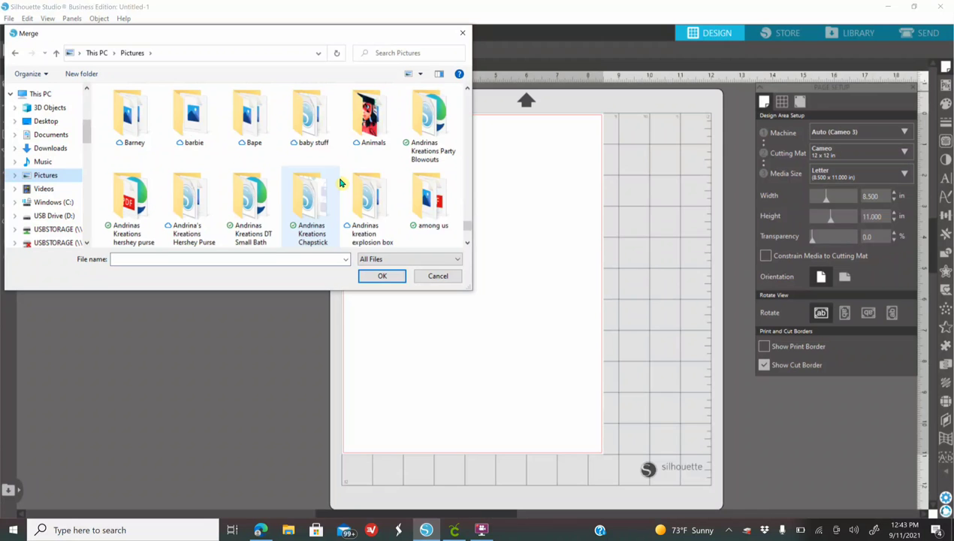
left_click(419, 126)
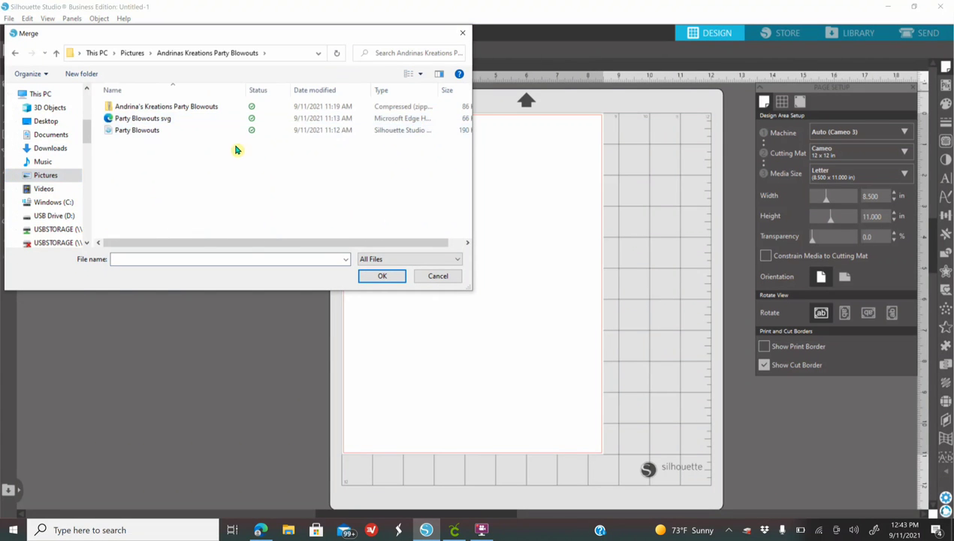
left_click(163, 132)
left_click(392, 282)
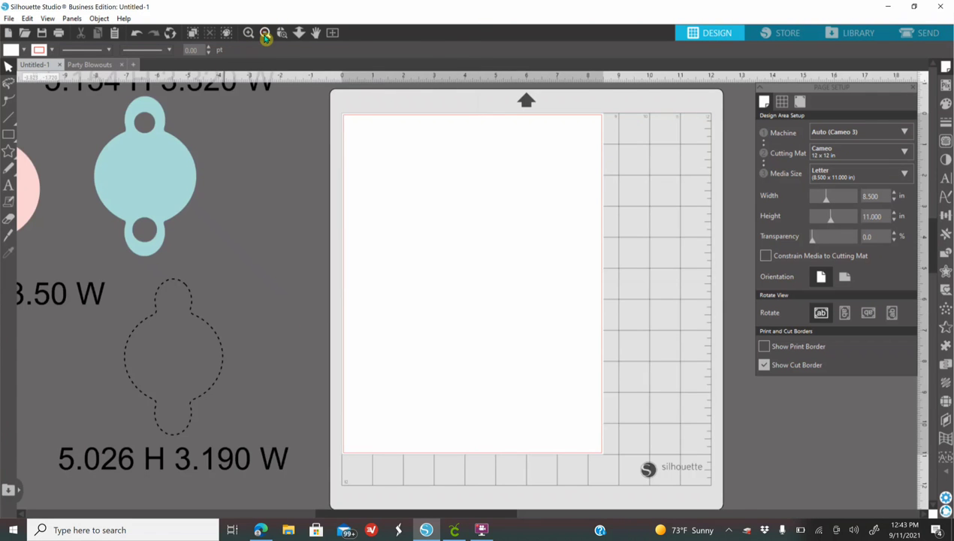
Shift the merged party blowout design slightly beside the mat and ungroup it
left_click(265, 33)
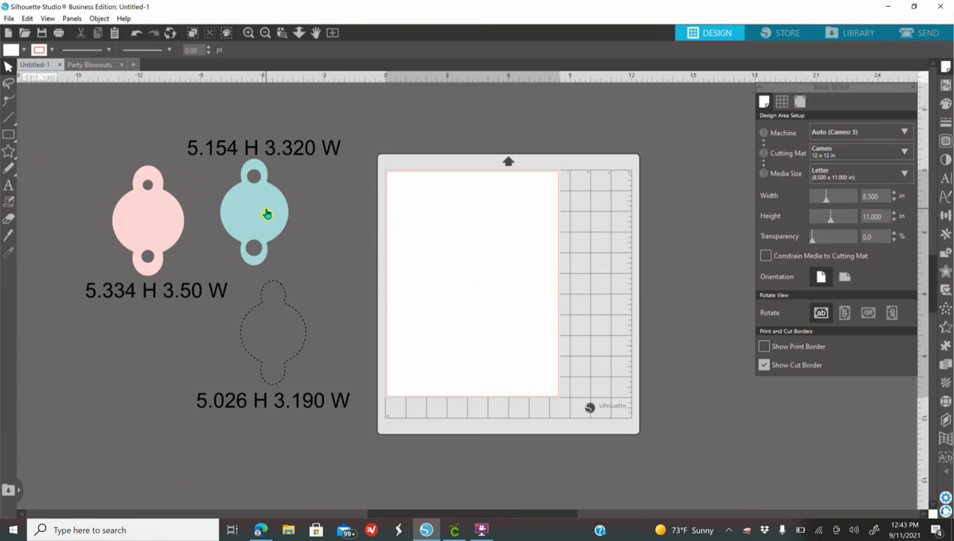
mouse_move(260, 217)
left_mouse_down()
mouse_move(257, 204)
mouse_move(255, 213)
left_mouse_up()
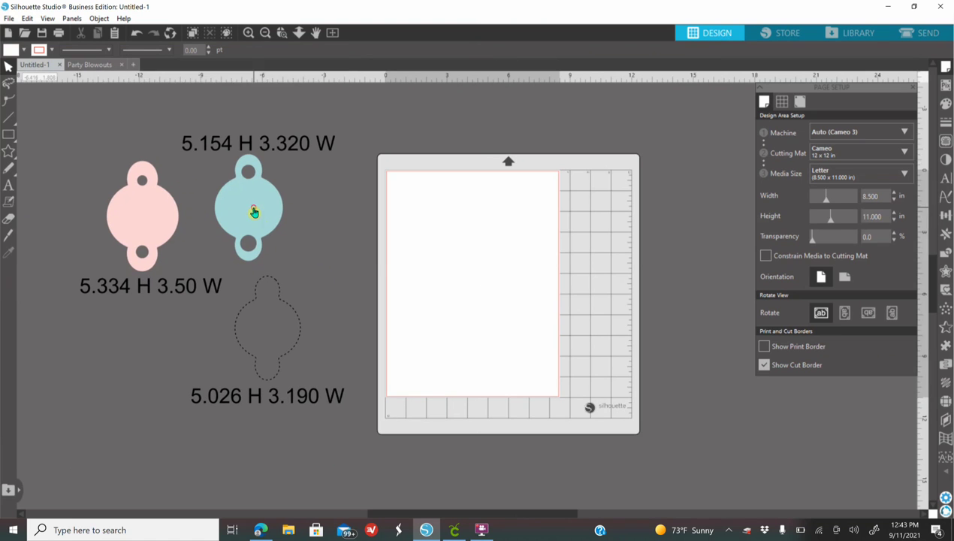
right_click(261, 213)
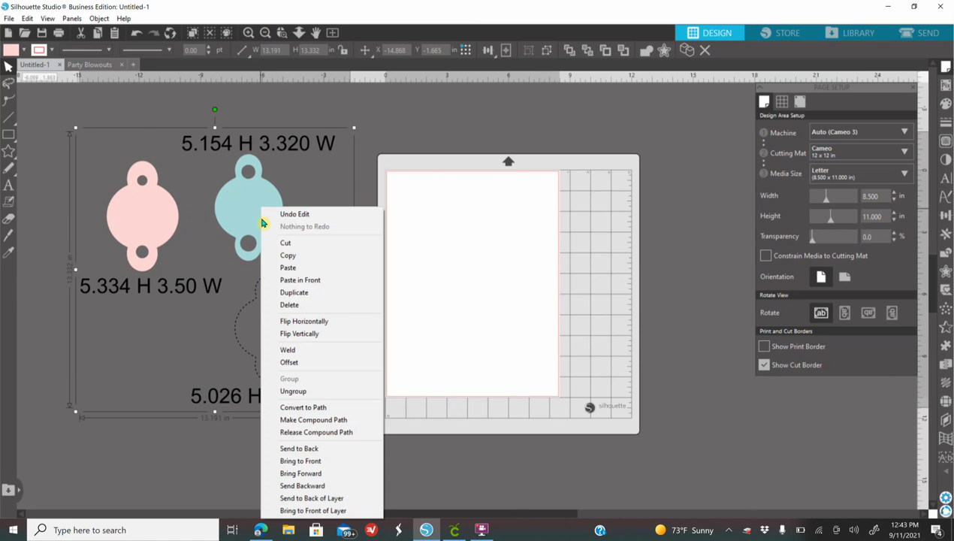
left_click(309, 391)
Place the pink shape on the page at about X 0.94, Y 1.31 in, and shift the teal shape slightly toward the mat
left_click_drag(175, 245, 457, 246)
left_click_drag(262, 209, 300, 236)
left_click_drag(442, 249, 434, 261)
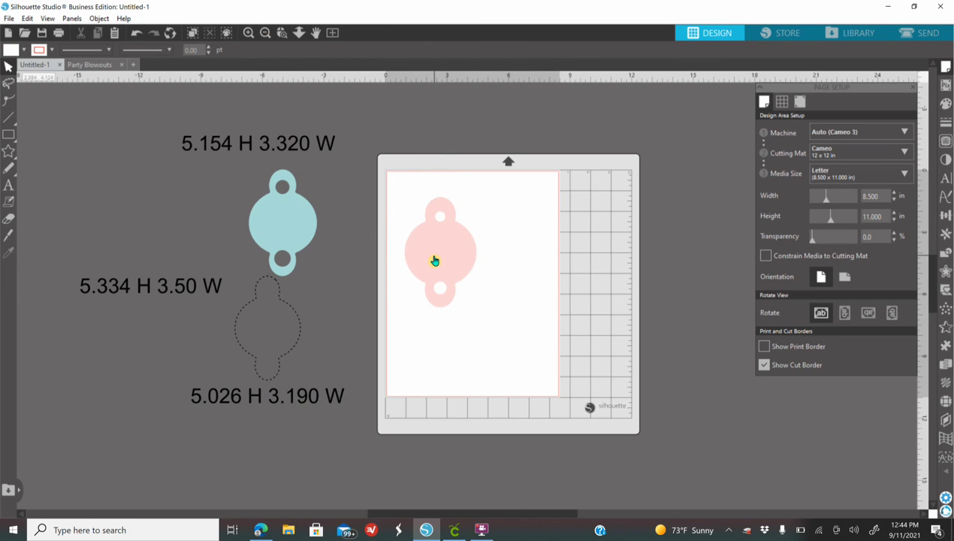
left_click(425, 253)
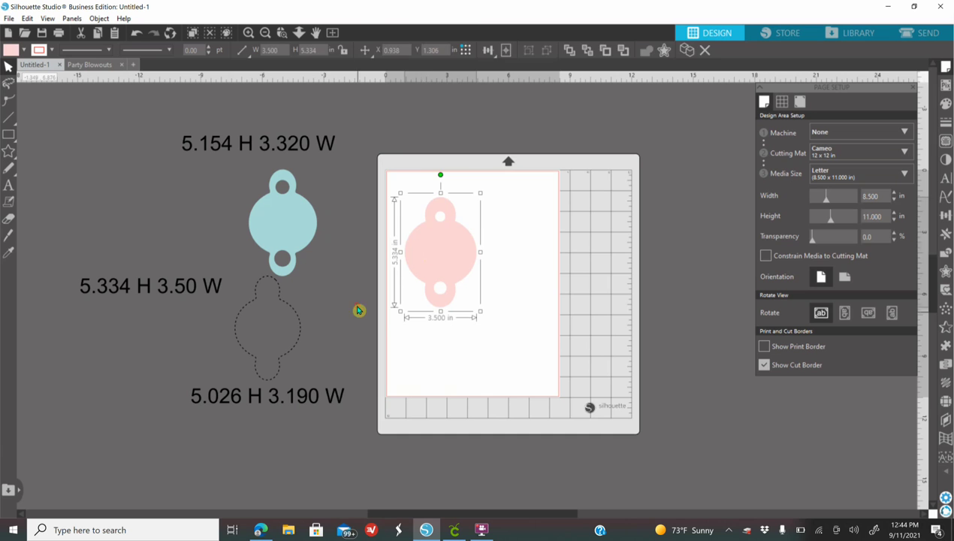
left_click(282, 464)
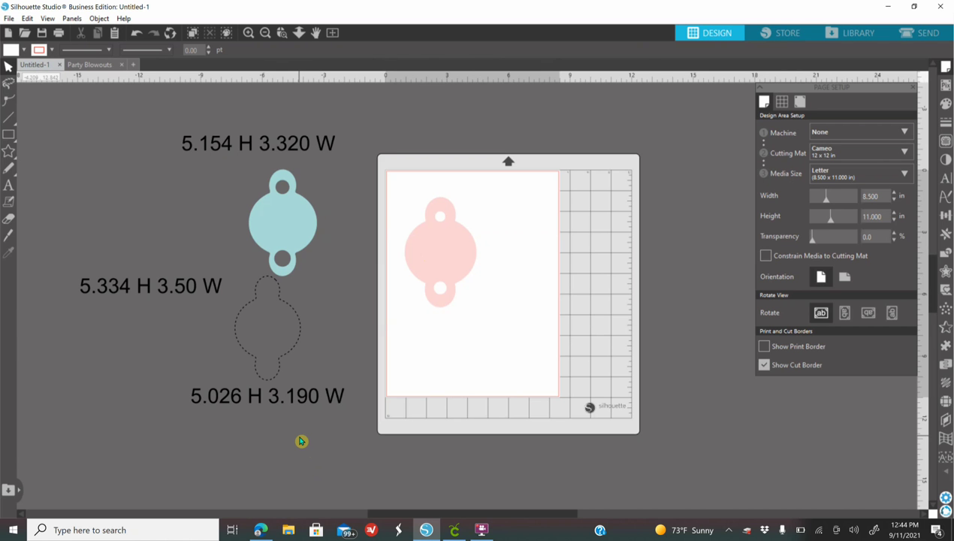
Switch to the web browser and copy the palm leaf border image from the safari leaves background results
left_click(260, 530)
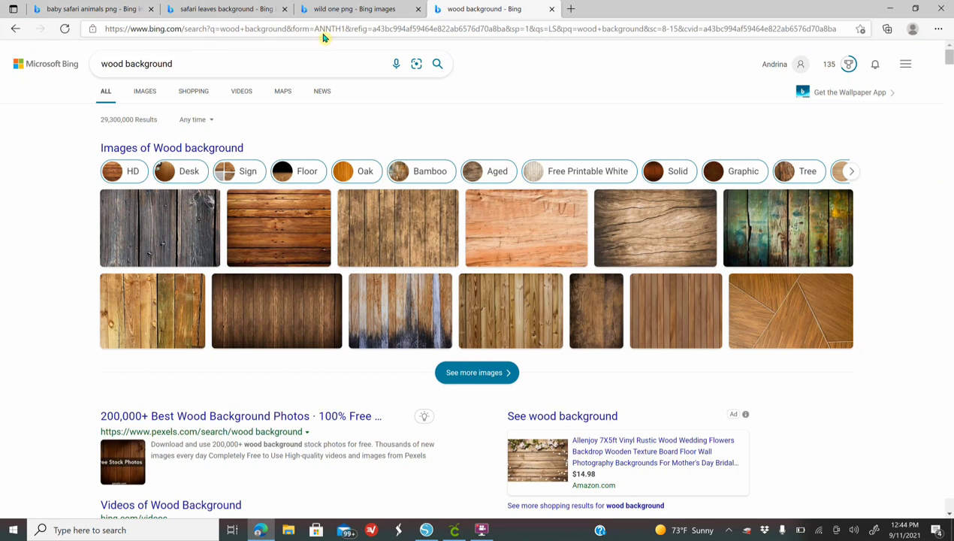
left_click(222, 9)
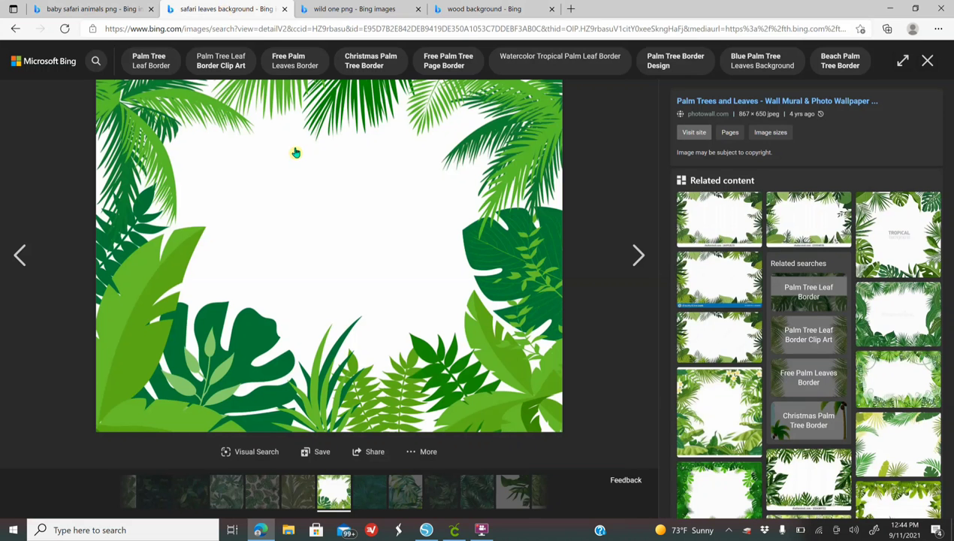
left_click(15, 29)
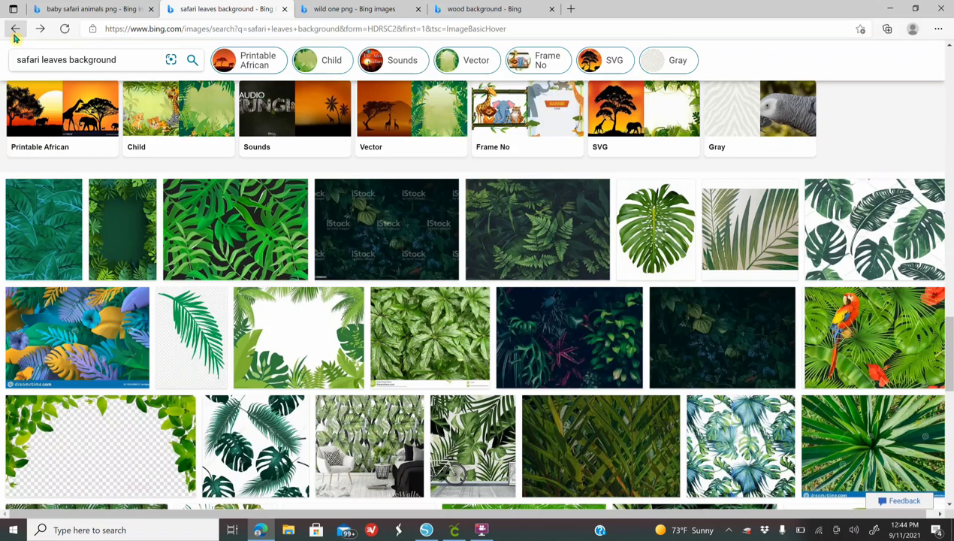
left_click(304, 368)
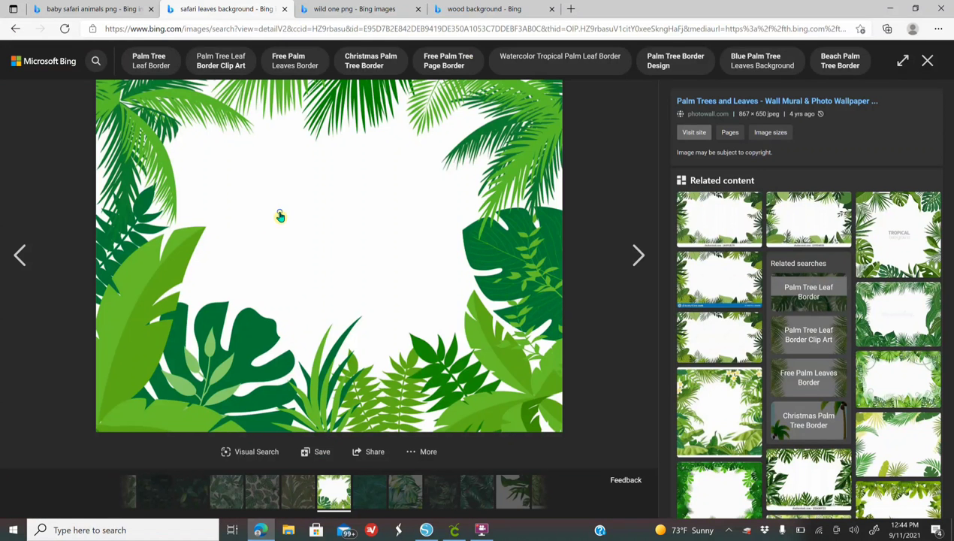
right_click(277, 213)
left_click(324, 260)
Switch to Silhouette Studio, paste the leaf image onto the page, and arrange it below the pink shape
left_click(426, 529)
right_click(529, 211)
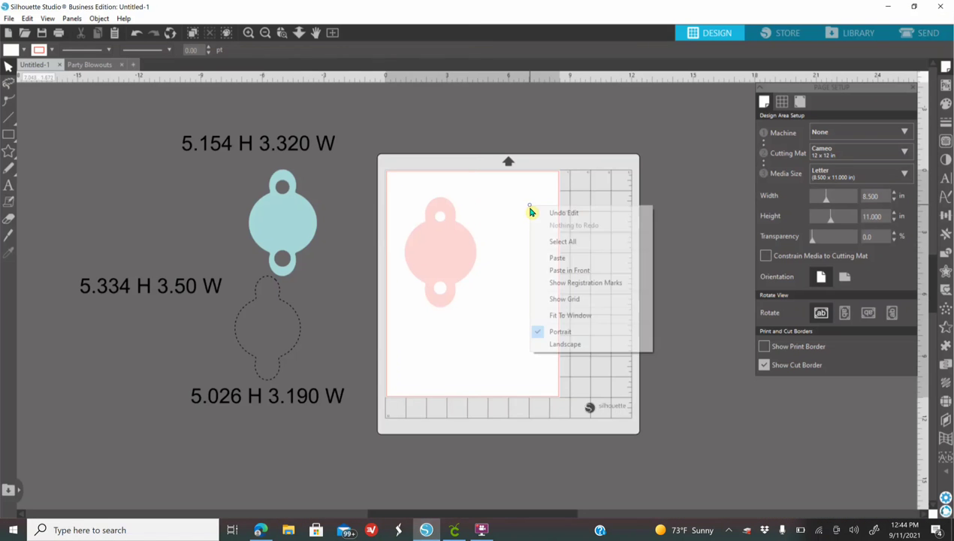
left_click(557, 258)
left_click_drag(440, 235, 450, 178)
left_click_drag(471, 302, 424, 276)
left_click(248, 33)
left_click_drag(443, 192, 453, 230)
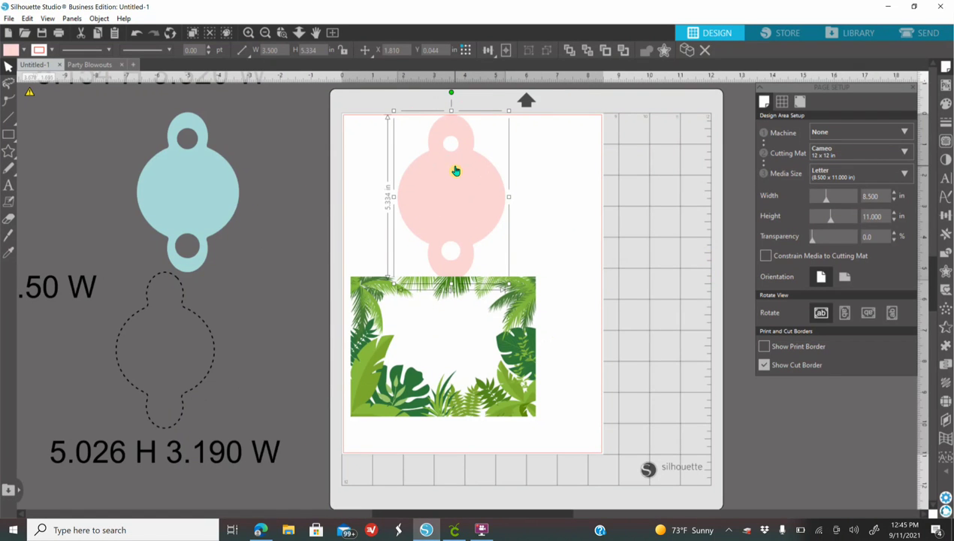
Fill the pink shape with the light green sampled from the leaf image and move it to about X 3.70, Y 0.52 in
left_click(945, 106)
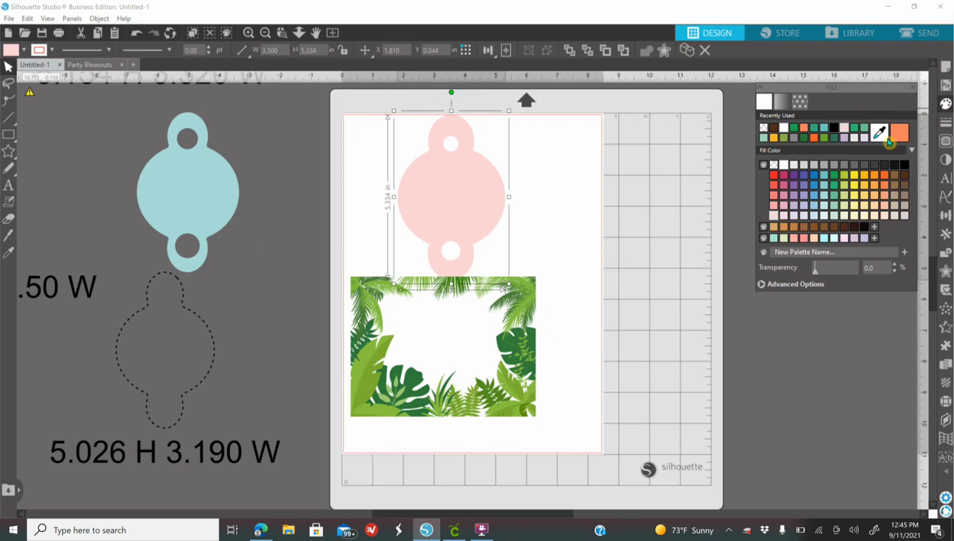
left_click(878, 133)
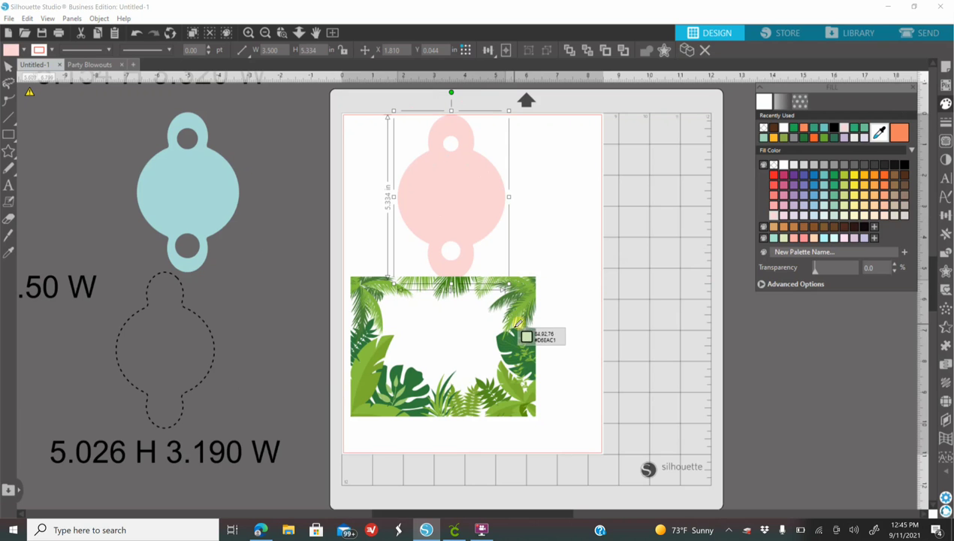
left_click(507, 382)
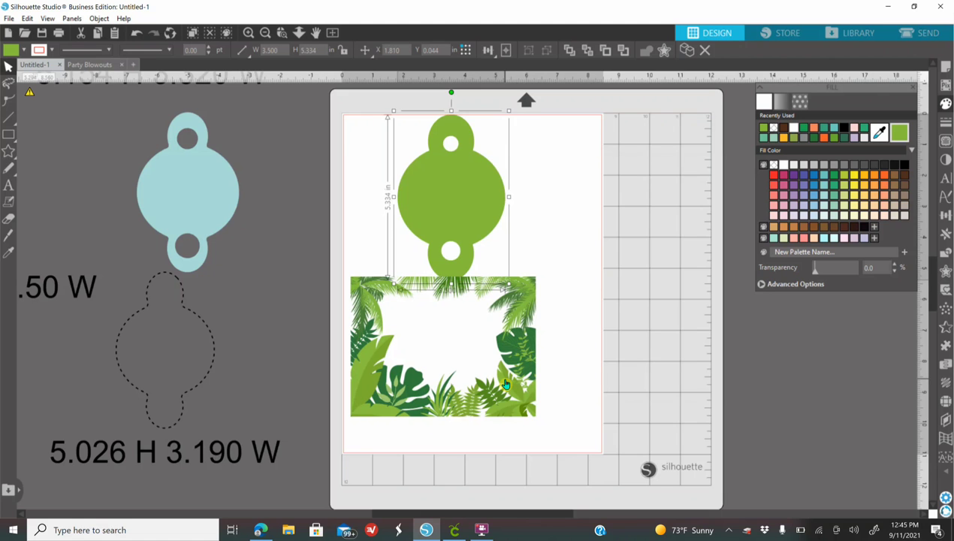
left_click_drag(451, 198, 518, 208)
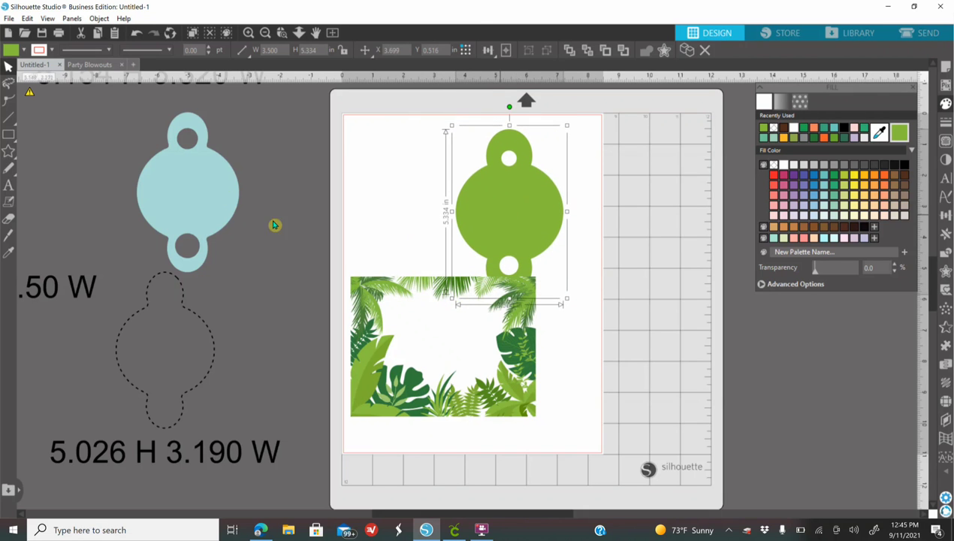
Shift the teal shape toward the mat, then place the leaf image over it and send the image to the back
left_click_drag(236, 222, 320, 245)
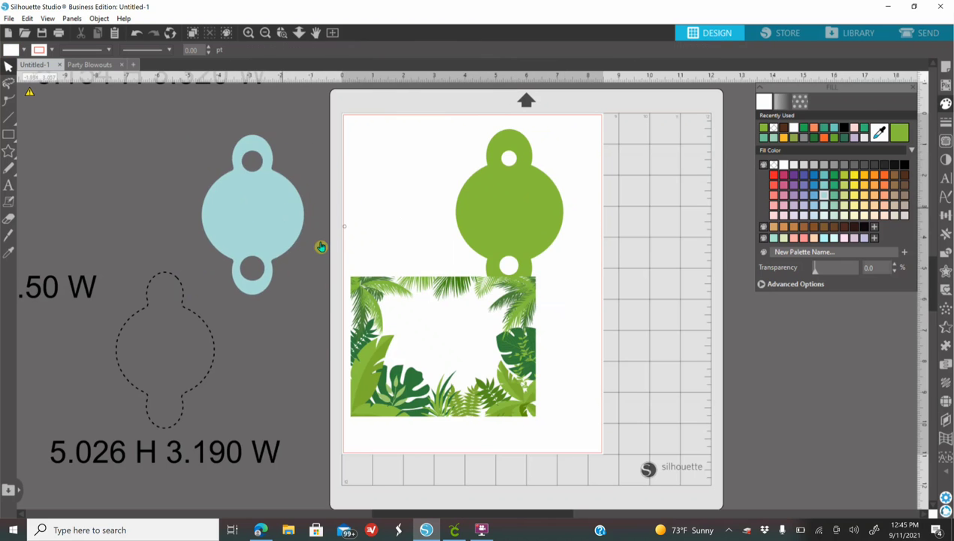
left_click_drag(429, 357, 274, 219)
left_click(275, 216)
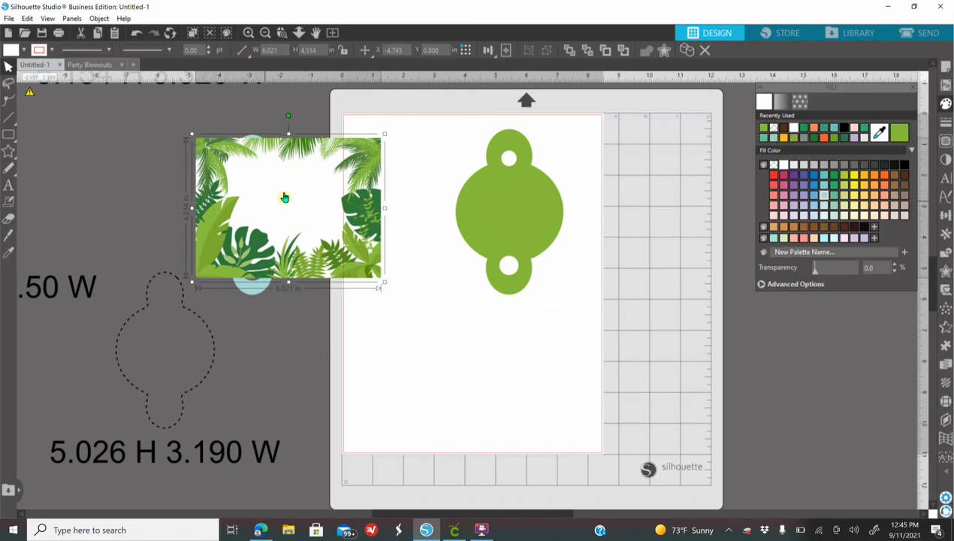
right_click(307, 184)
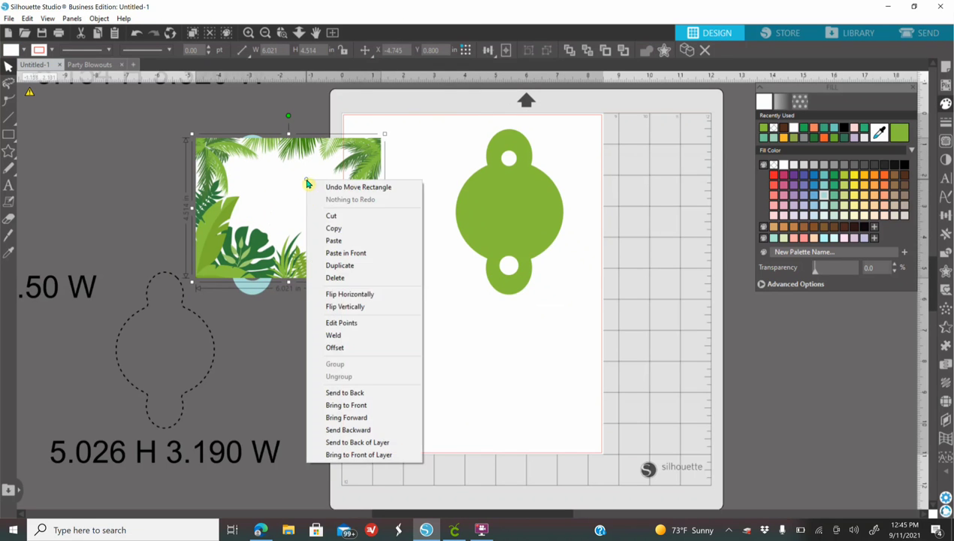
left_click(371, 392)
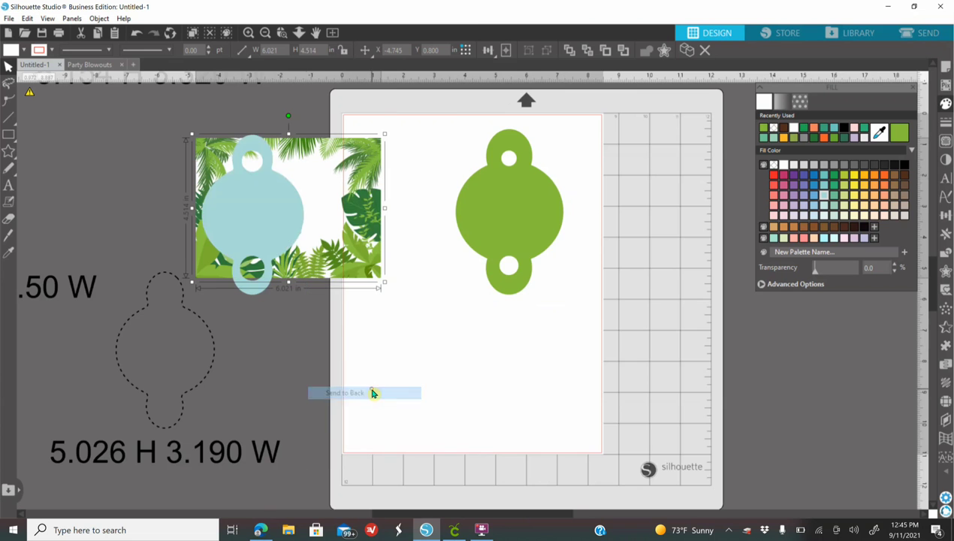
Resize the leaf image to about 3.37 in wide and 5.22 in high so it closely surrounds the teal shape
left_click(248, 32)
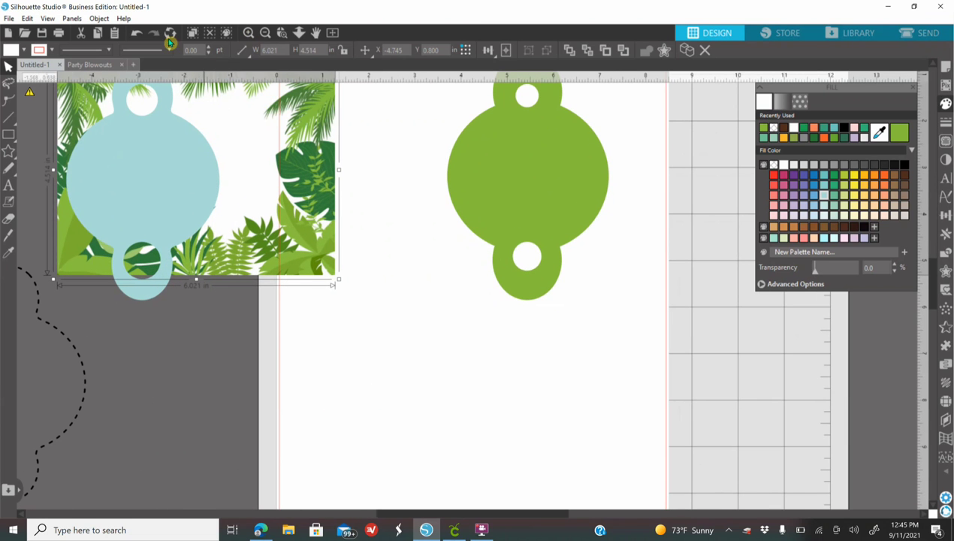
left_click(249, 34)
left_click(266, 34)
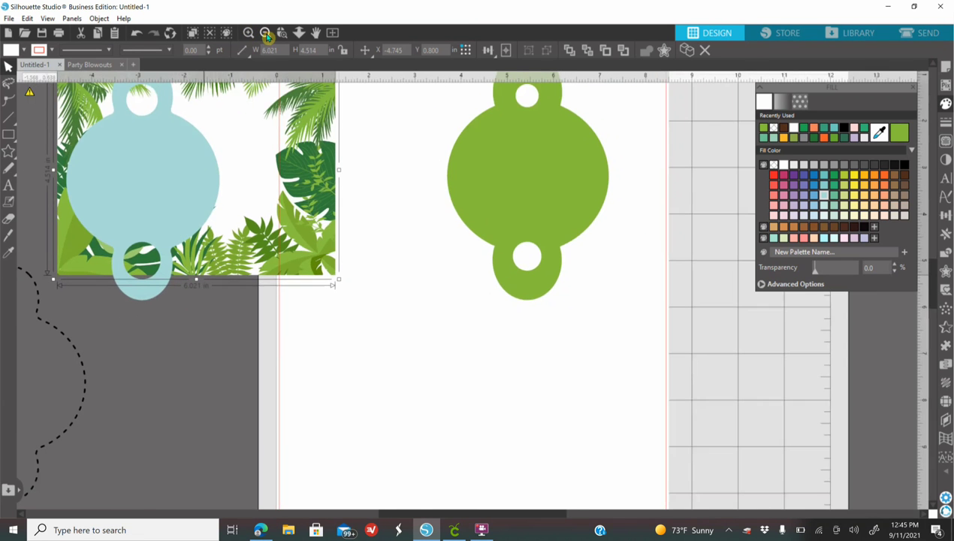
left_click_drag(413, 518, 245, 302)
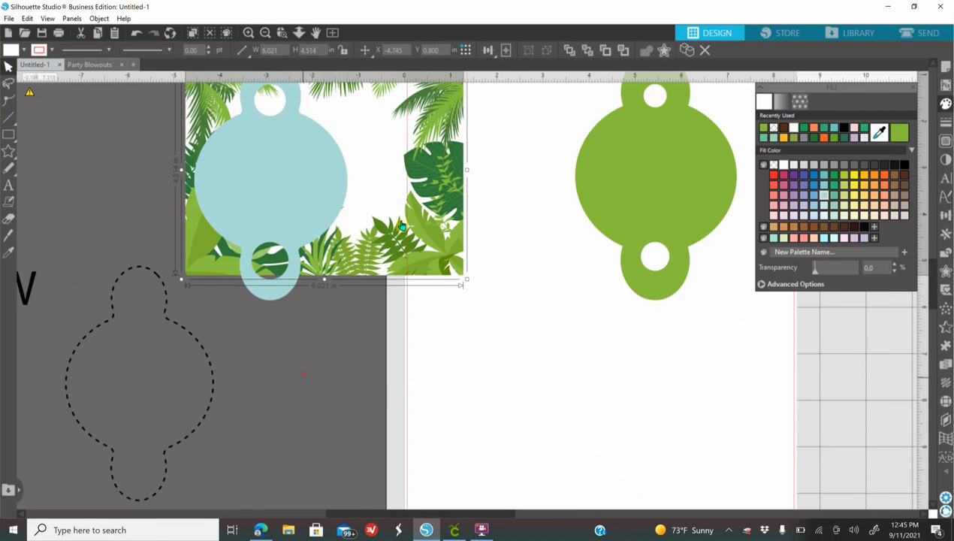
scroll(402, 226, "up", 3)
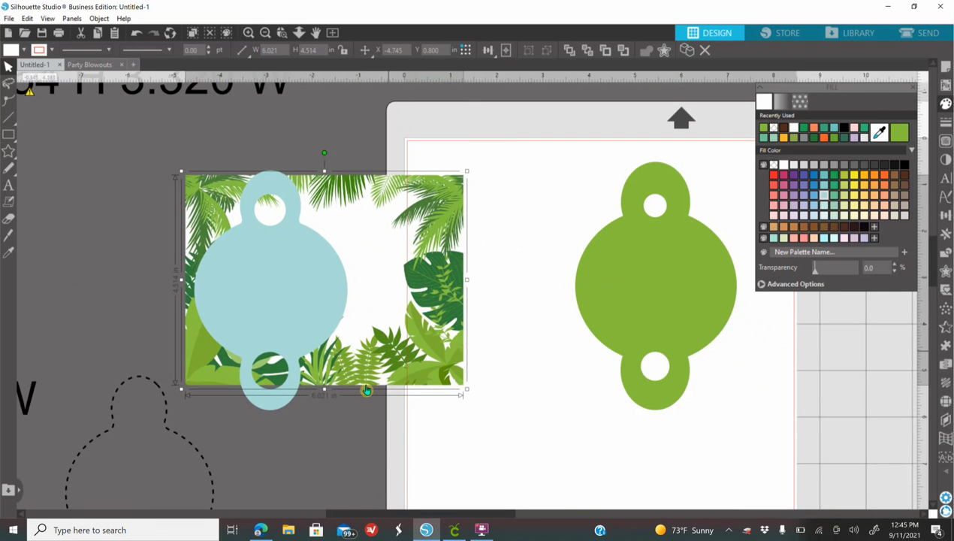
left_click_drag(325, 390, 315, 421)
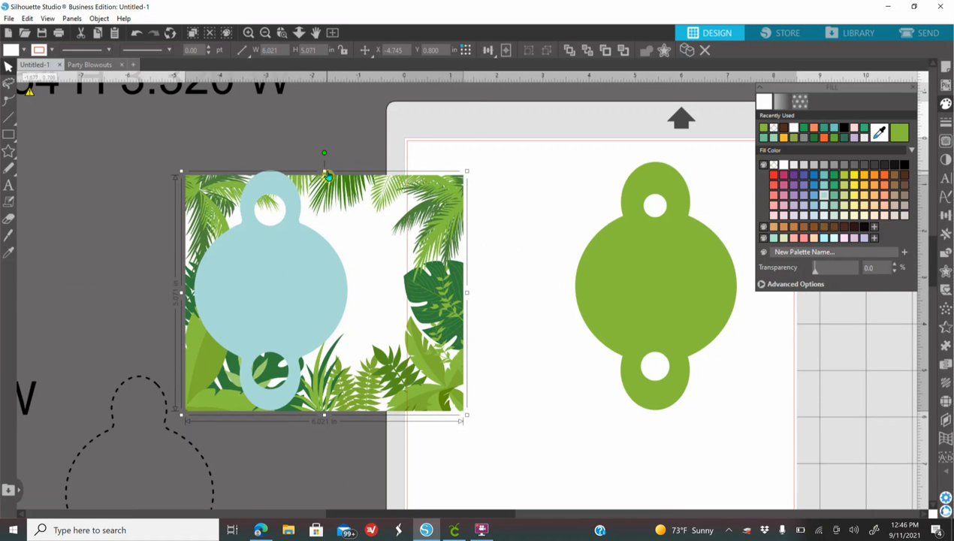
left_click_drag(325, 171, 325, 163)
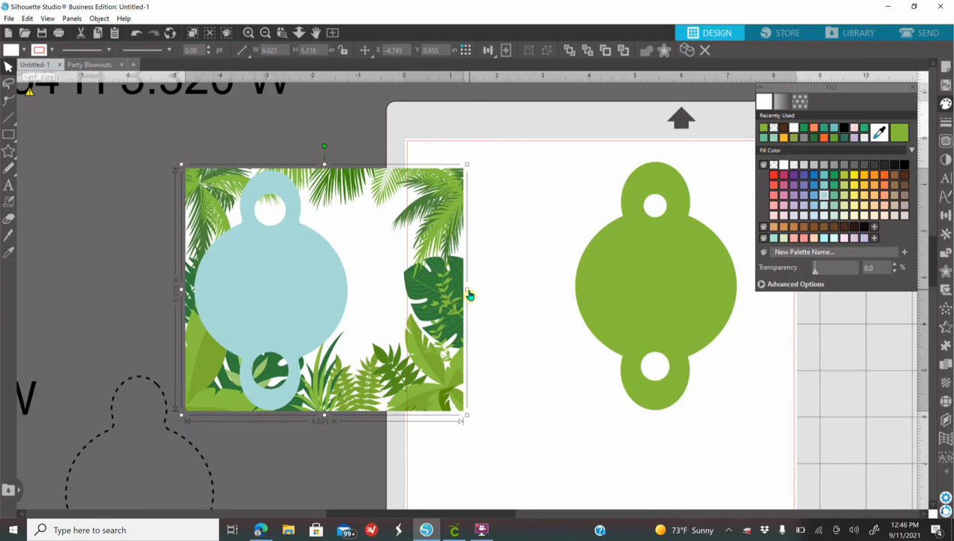
left_click_drag(467, 290, 354, 299)
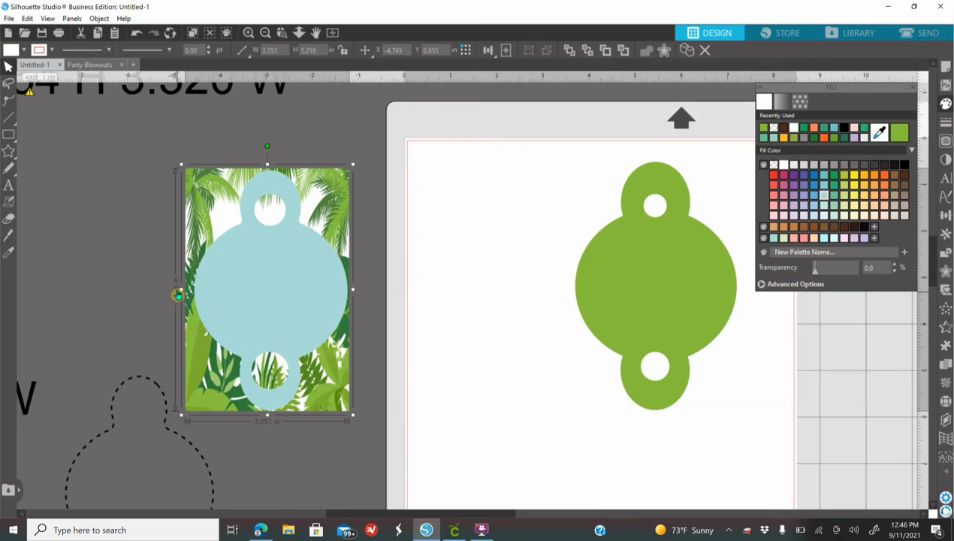
left_click_drag(181, 290, 190, 295)
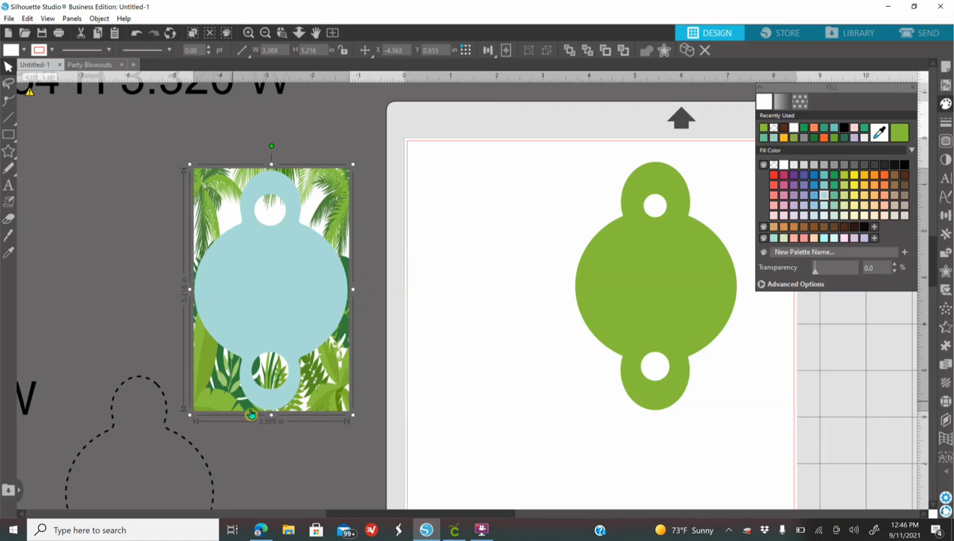
left_click_drag(271, 416, 273, 422)
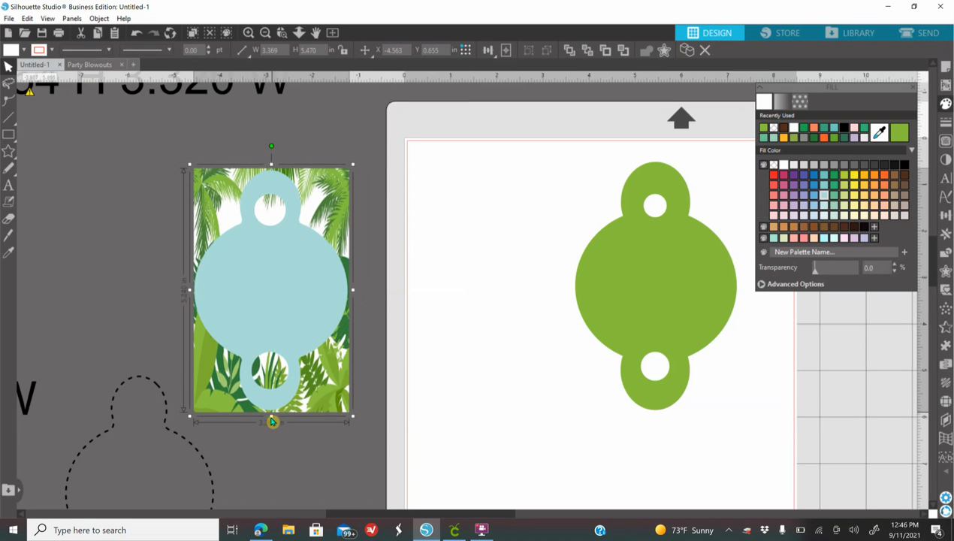
left_click_drag(271, 164, 273, 169)
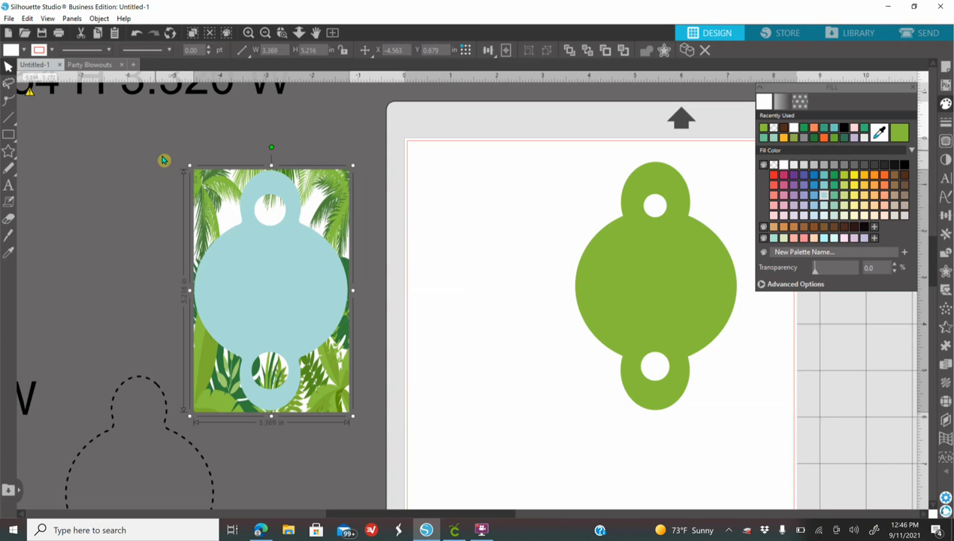
Select the leaf image and the teal shape together and crop the image to the teal shape's outline
left_click_drag(143, 166, 391, 432)
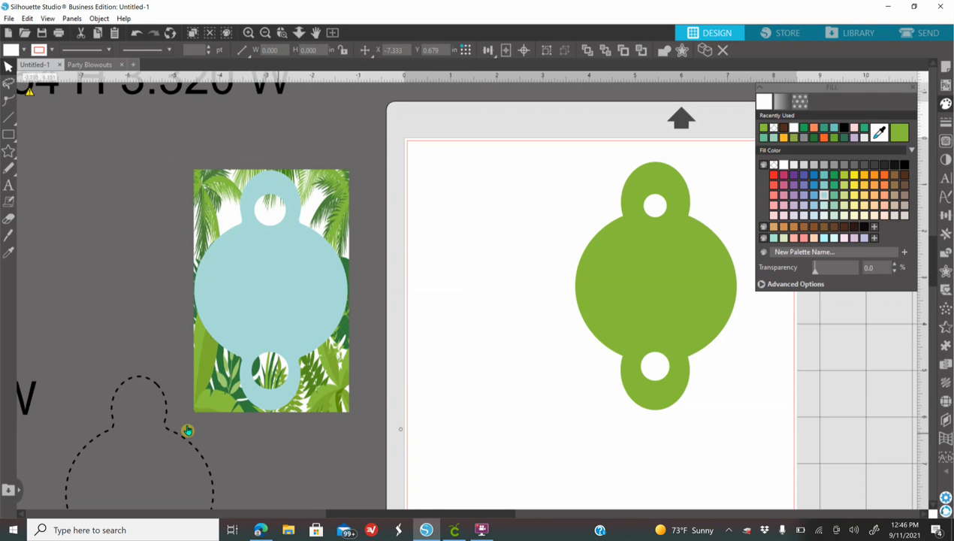
scroll(24, 380, "left", 1)
left_click_drag(166, 152, 335, 295)
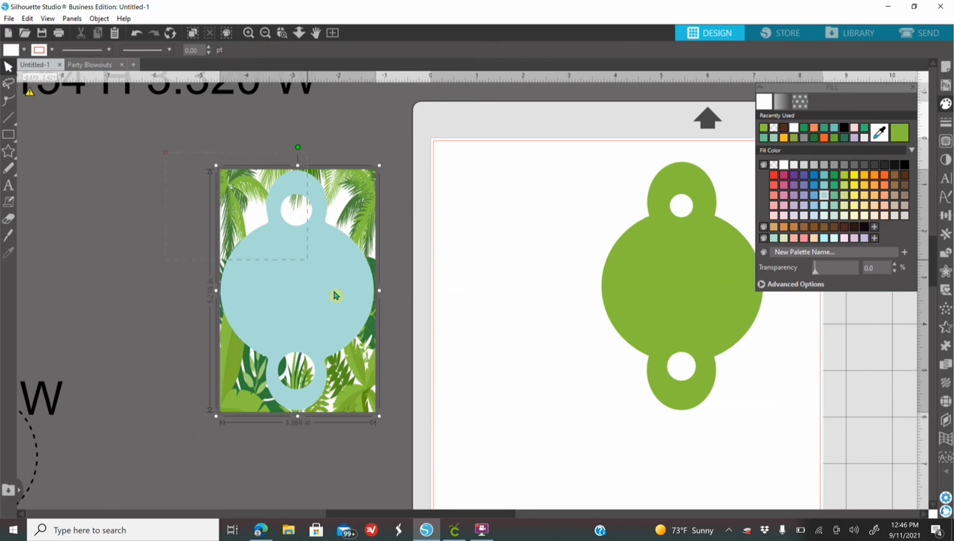
left_click(248, 33)
left_click(249, 33)
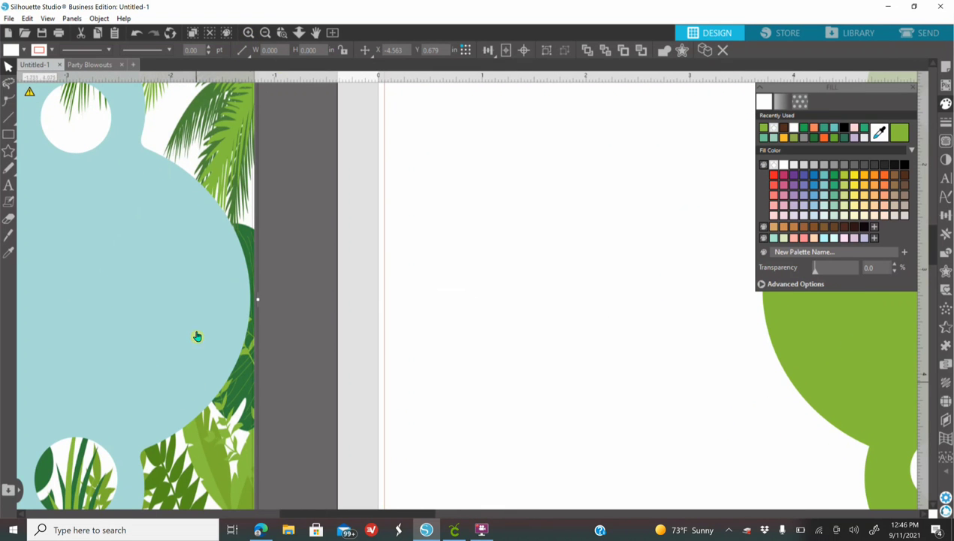
left_click(266, 33)
left_click(265, 33)
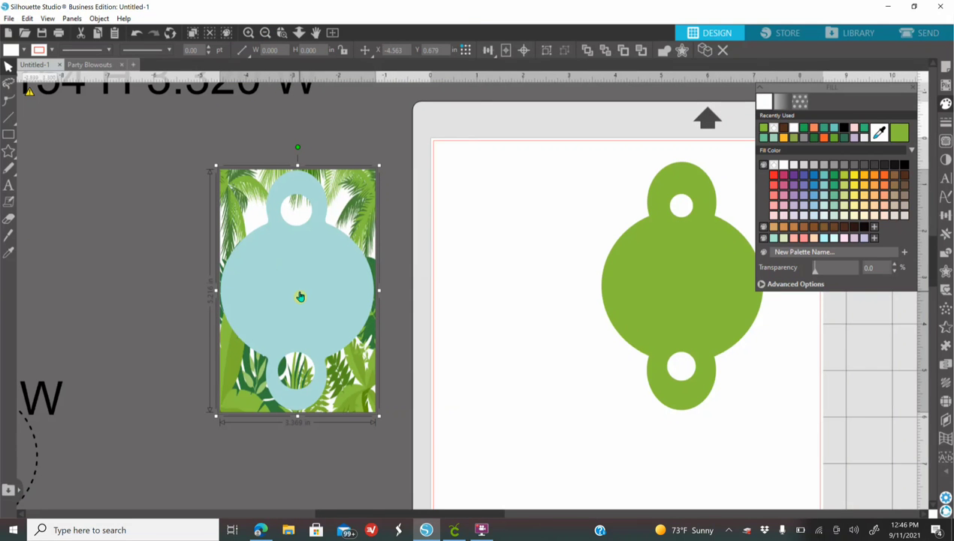
left_click(946, 257)
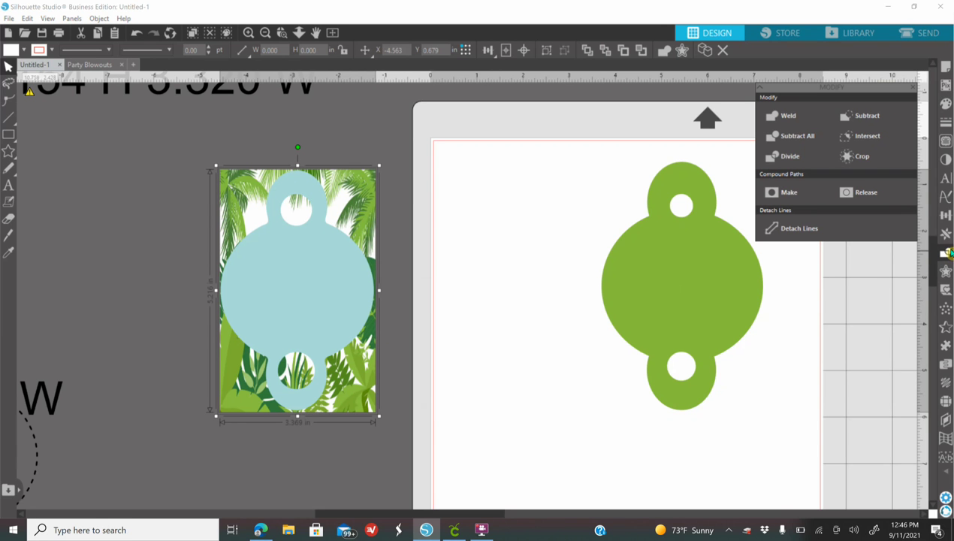
left_click(862, 157)
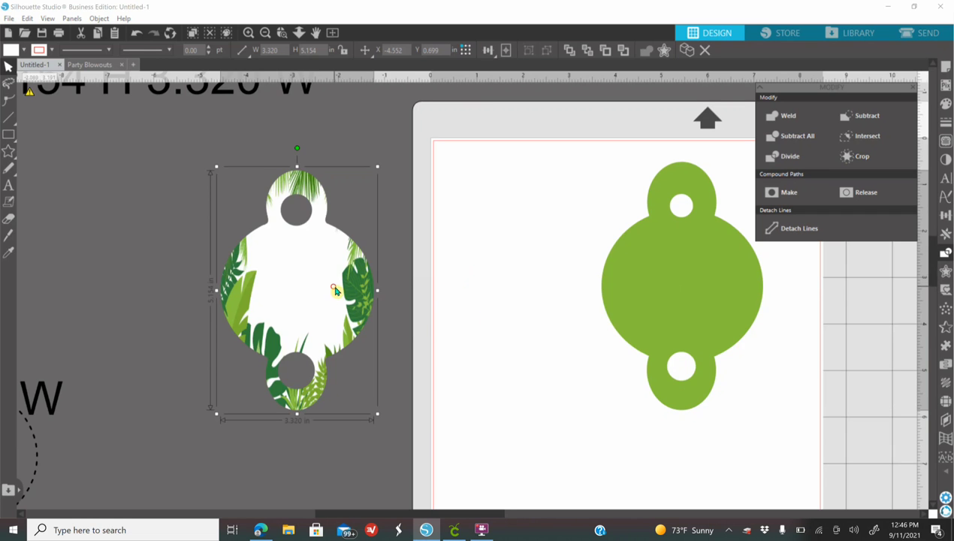
Move the cropped leaf shape onto the page and center-align it with the green shape
left_click_drag(335, 289, 638, 335)
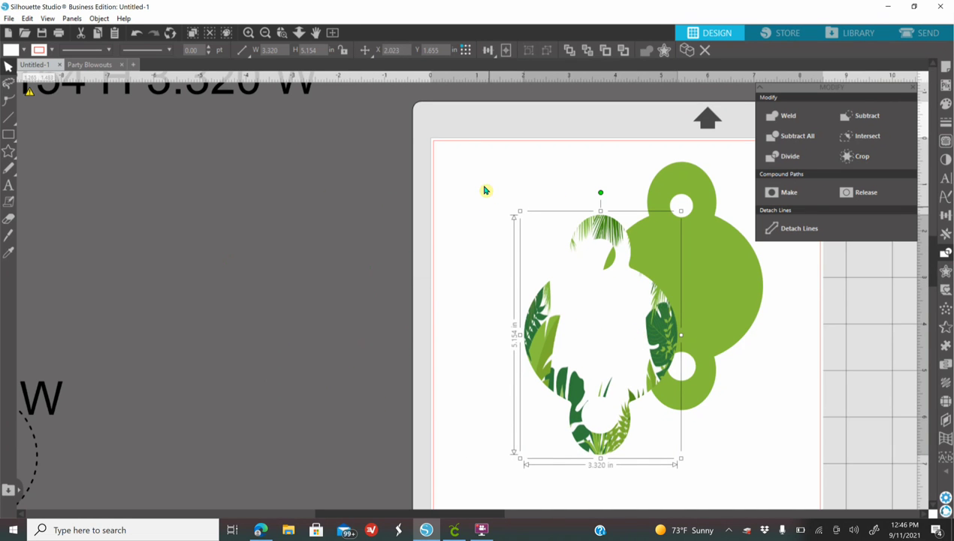
left_click_drag(466, 172, 790, 391)
left_click_drag(782, 354, 711, 327)
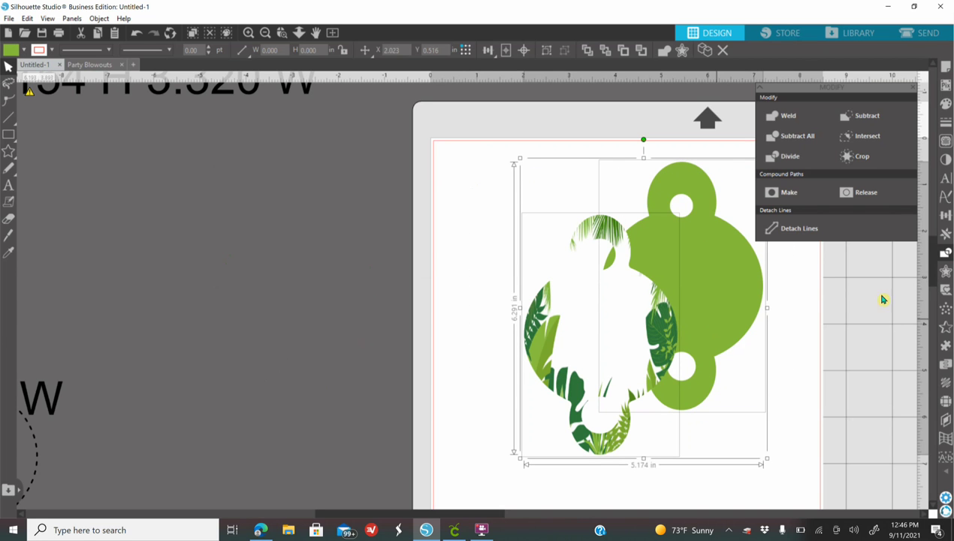
left_click(946, 215)
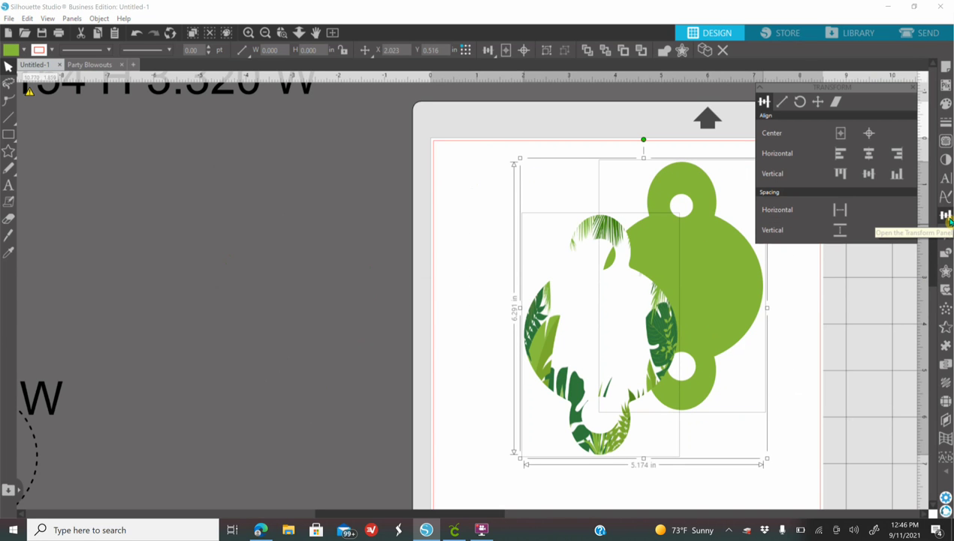
left_click(870, 134)
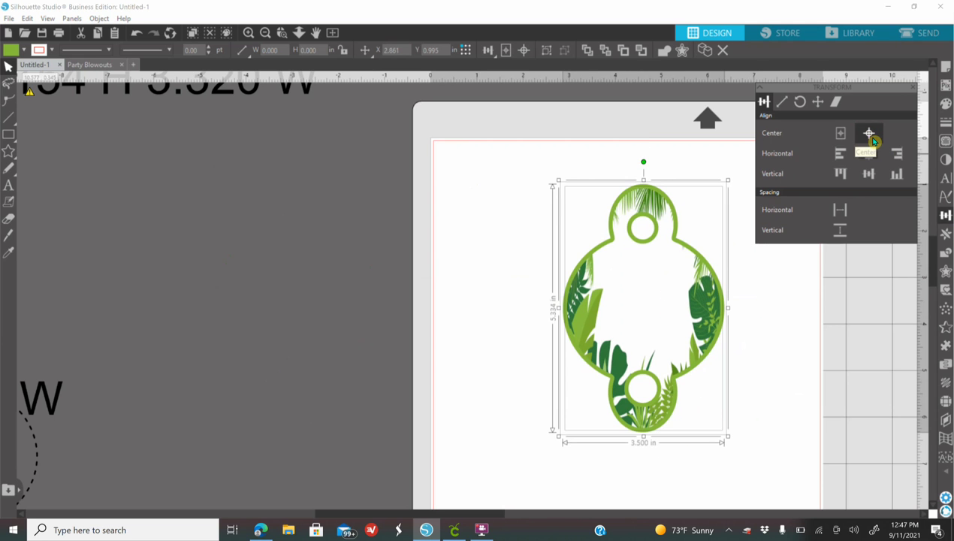
Group the cropped leaf shape with the green shape, then bring the dashed outline fully into view beside the mat
right_click(630, 299)
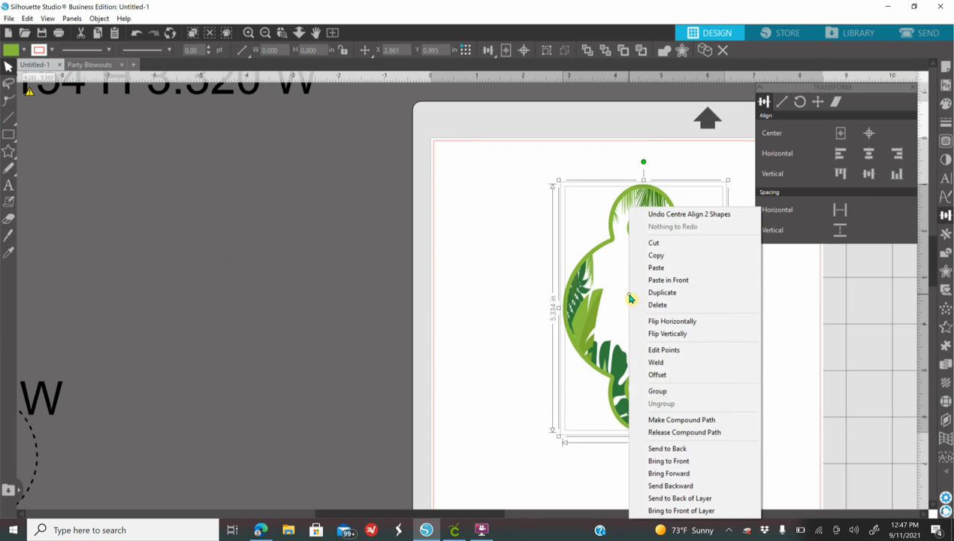
left_click(678, 390)
mouse_move(660, 359)
left_mouse_down()
mouse_move(648, 357)
mouse_move(641, 331)
mouse_move(643, 359)
left_mouse_up()
left_click_drag(34, 458, 355, 305)
mouse_move(350, 300)
left_mouse_down()
mouse_move(345, 336)
mouse_move(355, 309)
mouse_move(339, 292)
left_mouse_up()
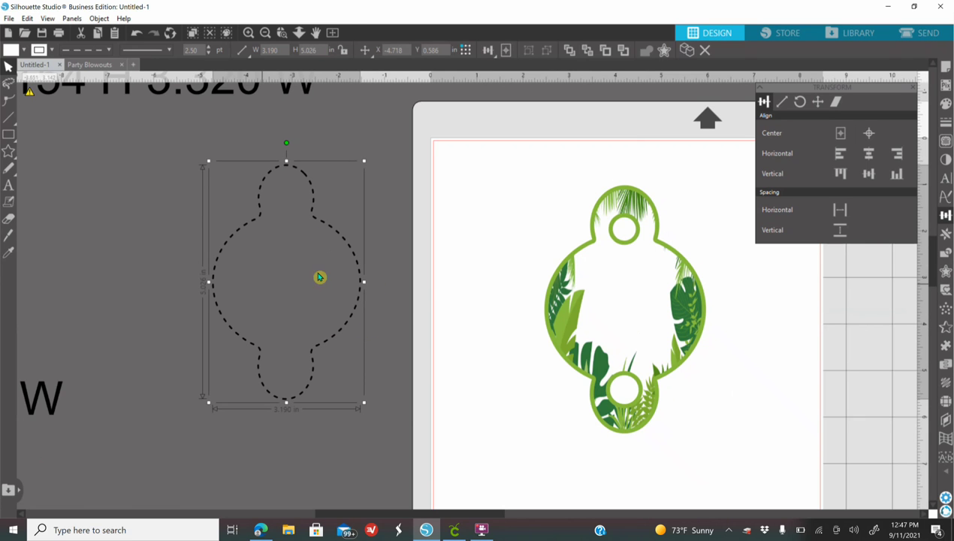
left_click(946, 106)
left_click(946, 121)
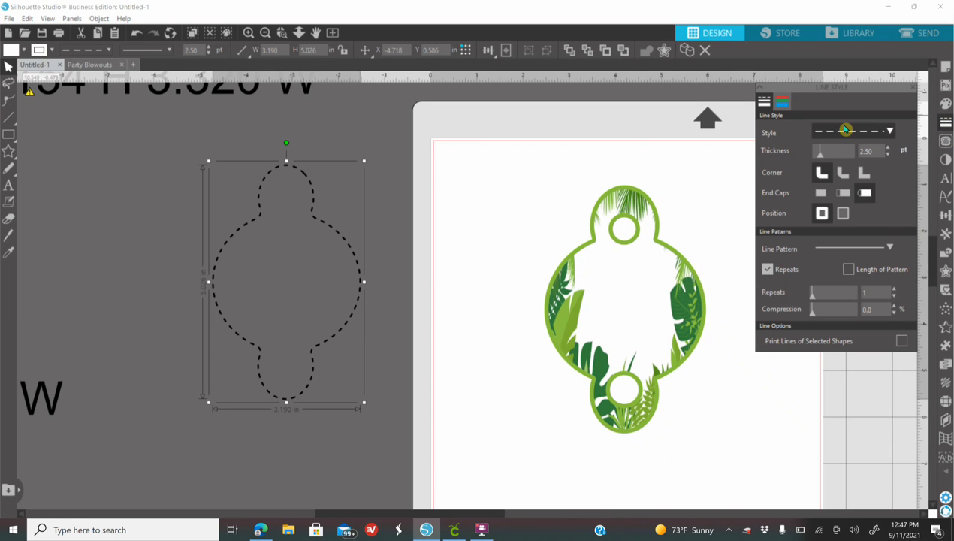
left_click(946, 102)
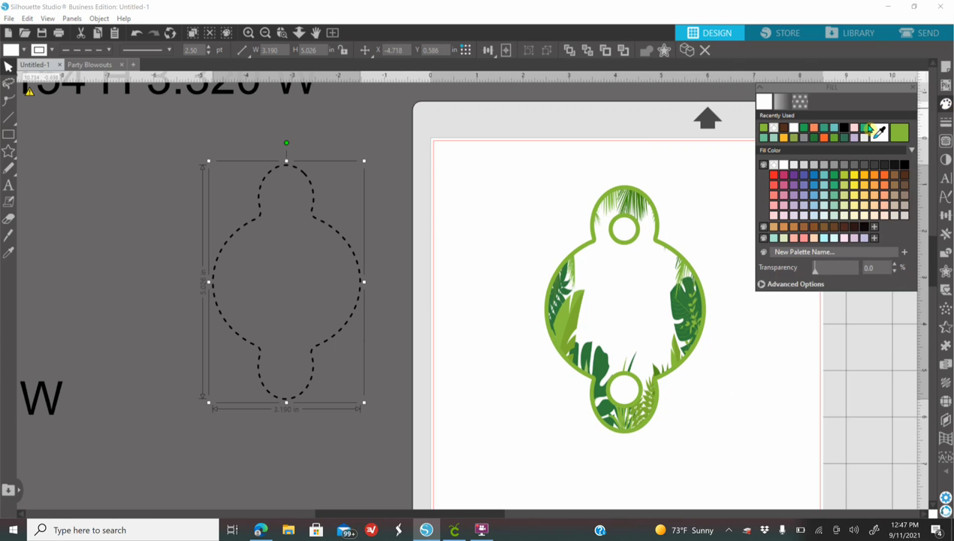
left_click(810, 128)
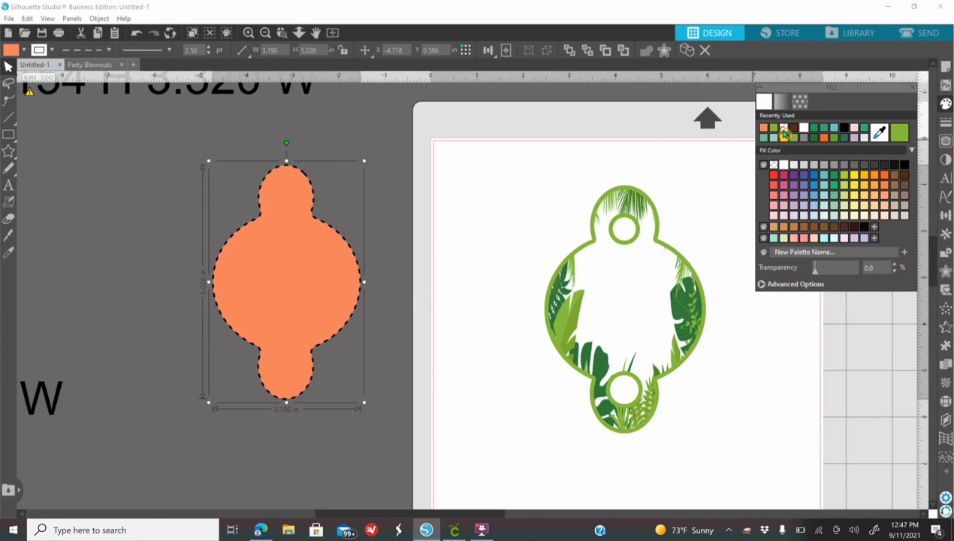
left_click(784, 132)
Change the dashed outline's line color to the recently used coral orange
left_click(947, 123)
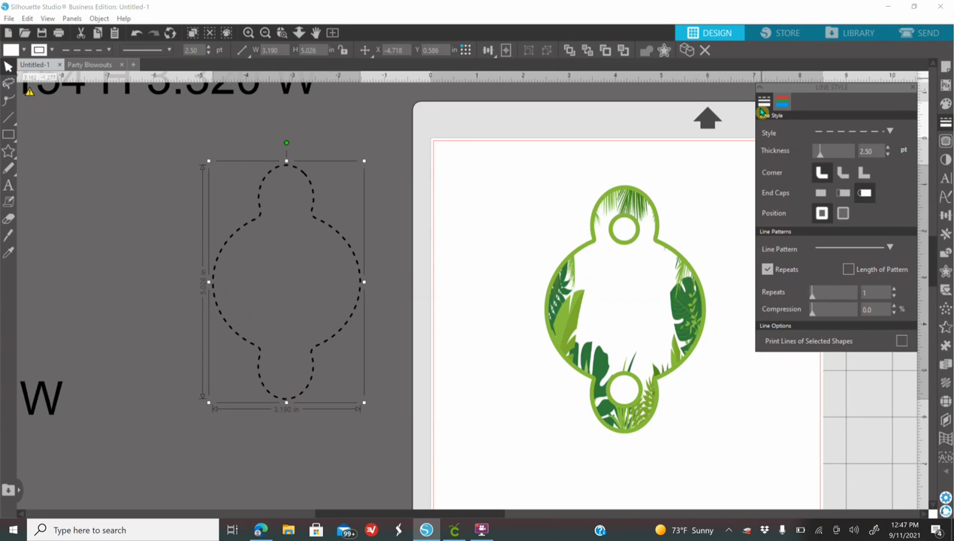
left_click(783, 103)
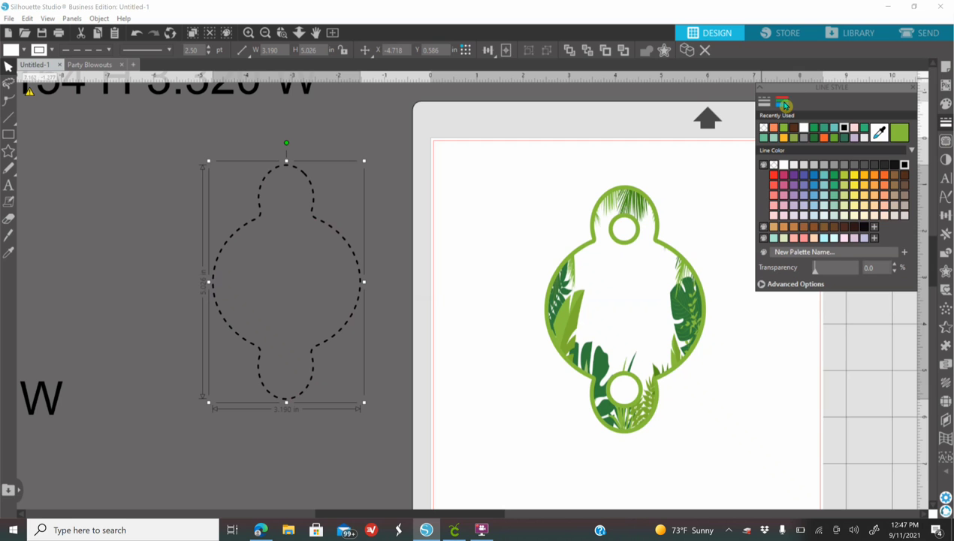
left_click(775, 129)
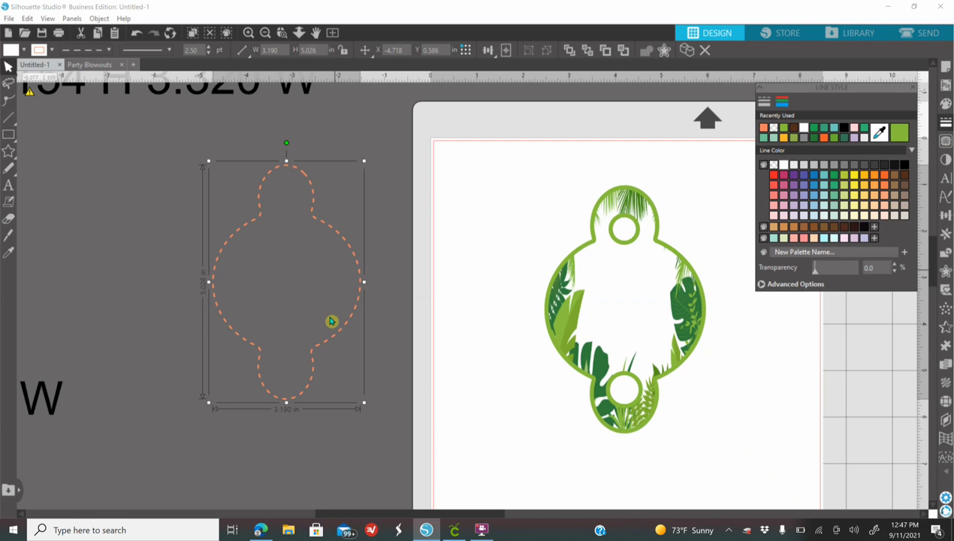
Move the orange dashed outline over the grouped leaf shape and center-align the two
left_click_drag(314, 350, 345, 352)
left_click_drag(426, 369, 594, 396)
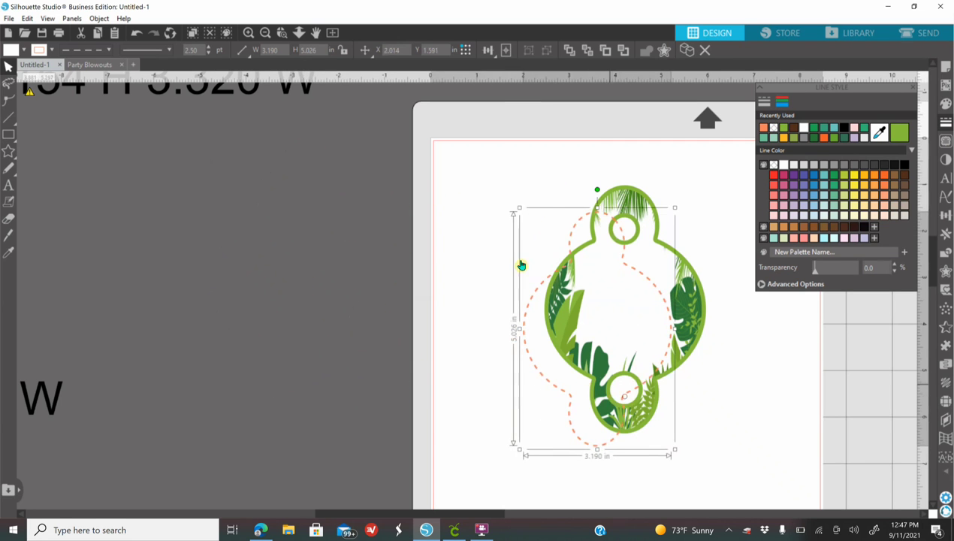
left_click_drag(471, 178, 737, 423)
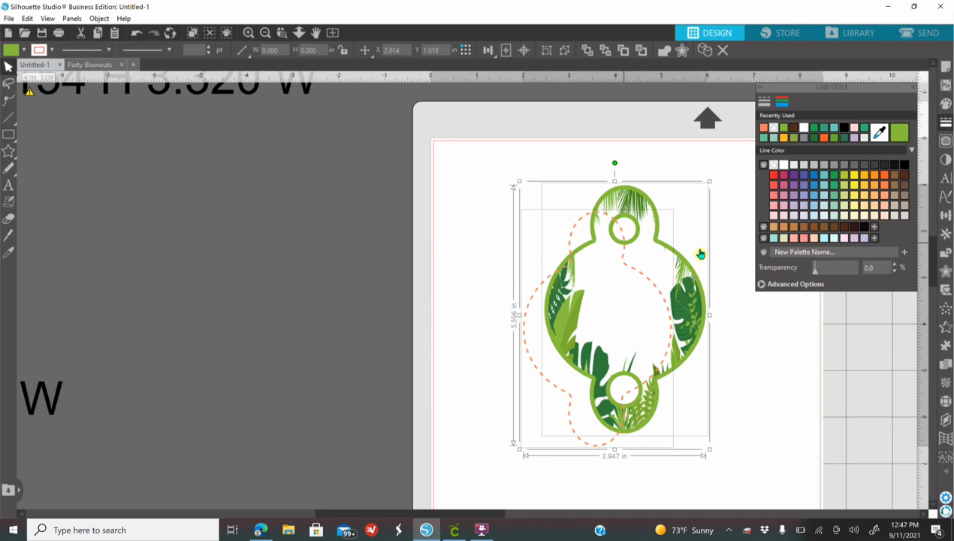
left_click(947, 216)
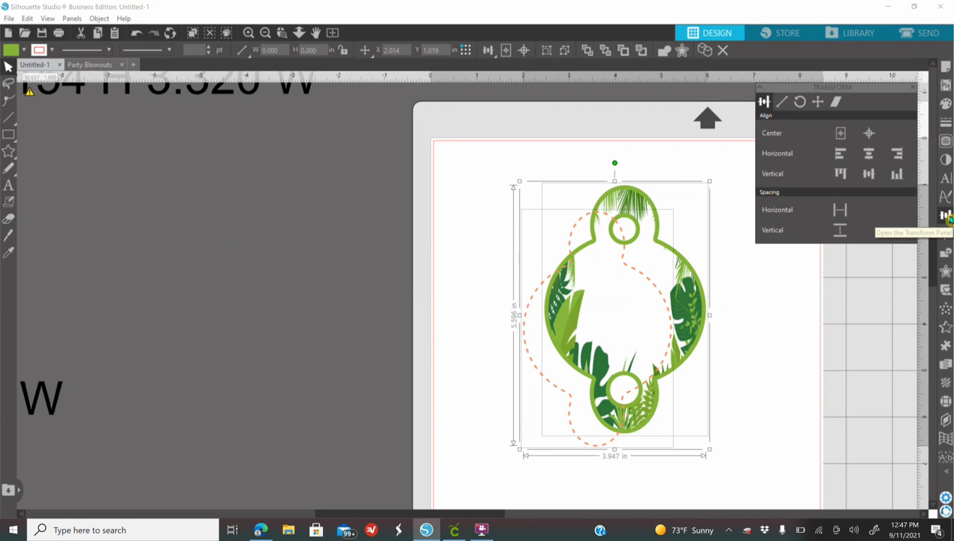
left_click(870, 136)
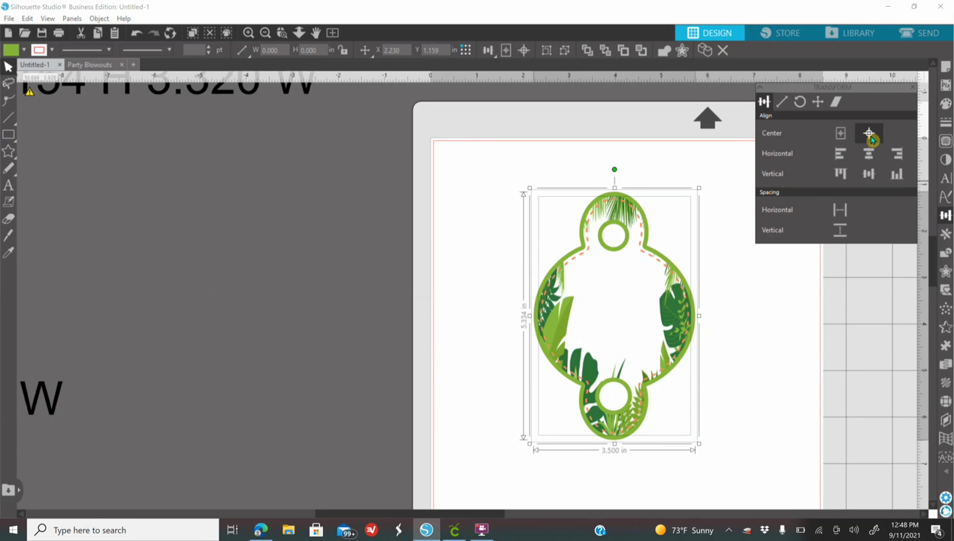
Group the dashed outline with the leaf-decorated blowout shape
right_click(651, 319)
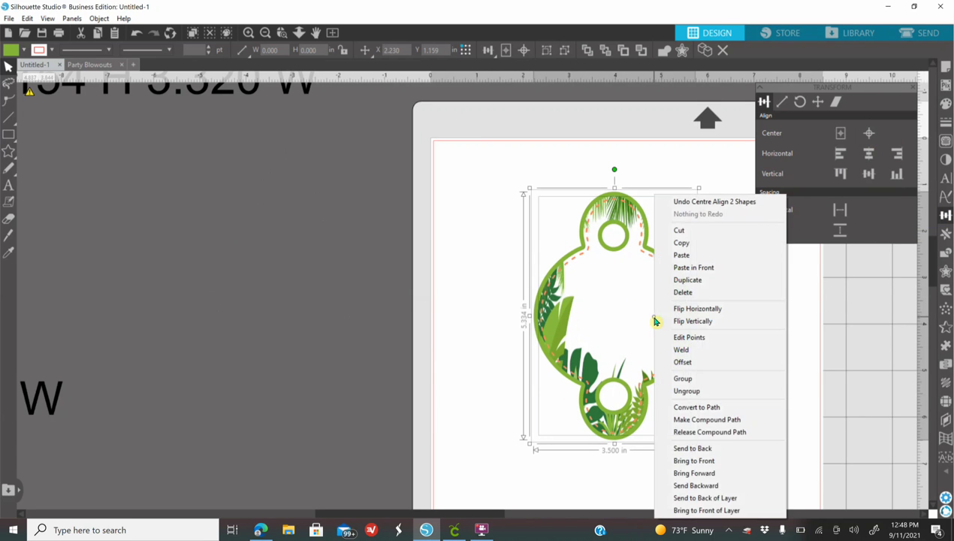
left_click(713, 378)
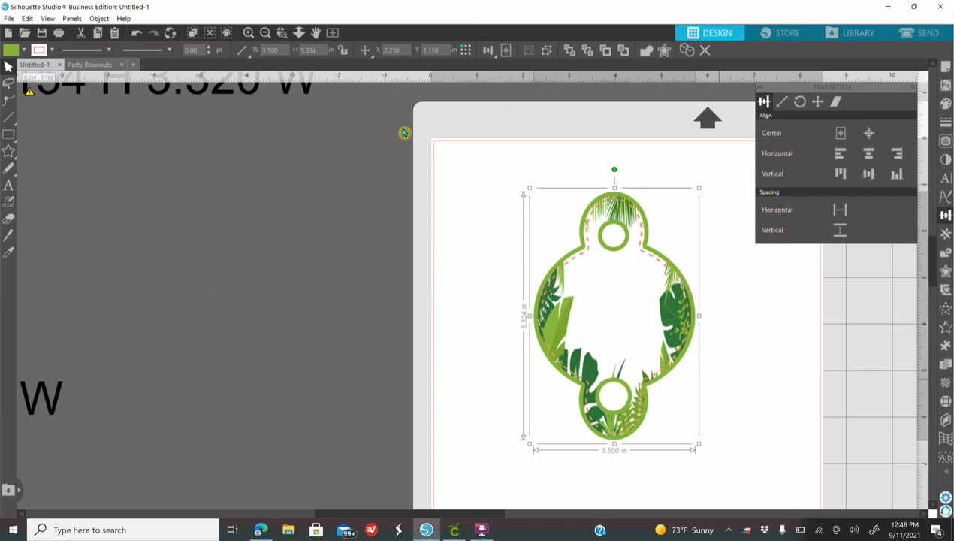
left_click(250, 34)
left_click_drag(419, 513, 543, 509)
left_click(265, 32)
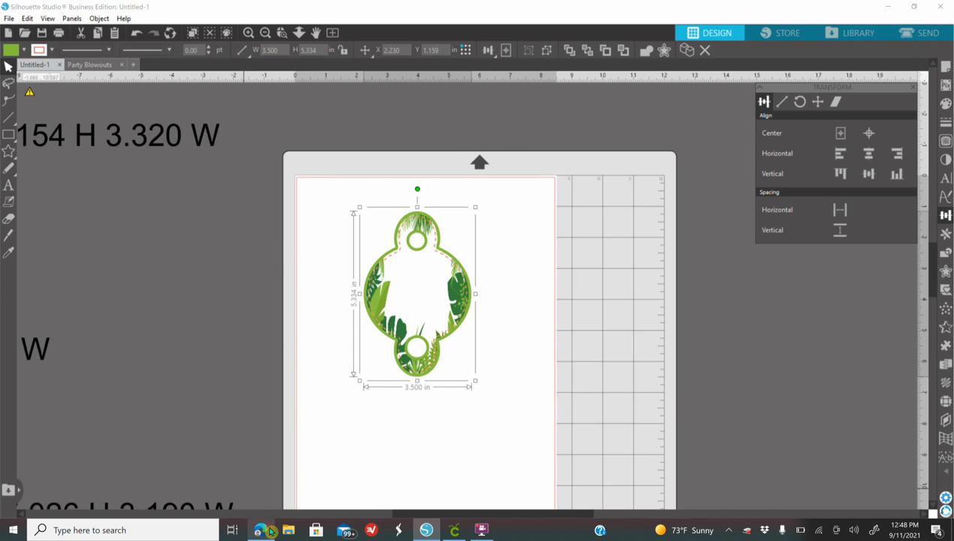
In the browser, look through the baby safari animals png results and show the image options for the animals in the orange umbrella
left_click(260, 529)
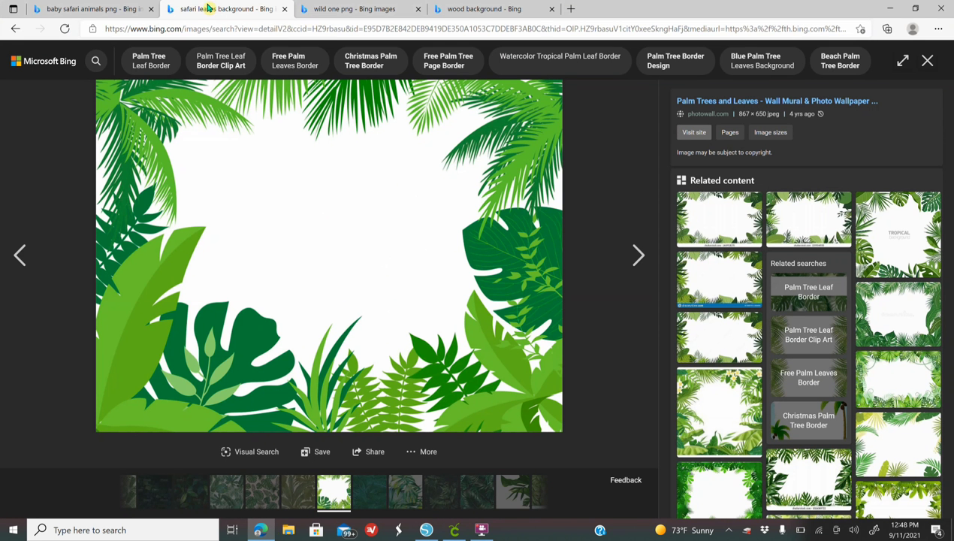
left_click(96, 10)
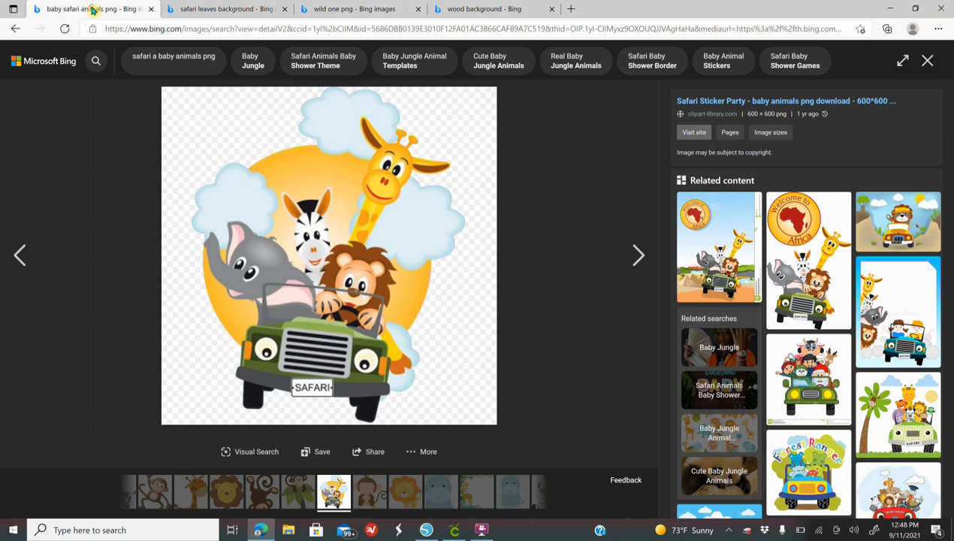
left_click(15, 29)
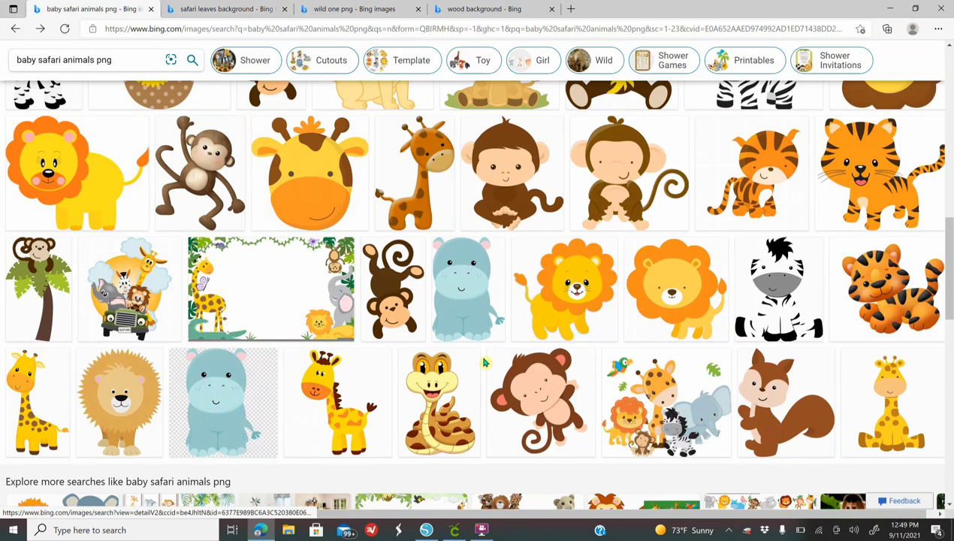
scroll(485, 366, "up", 5)
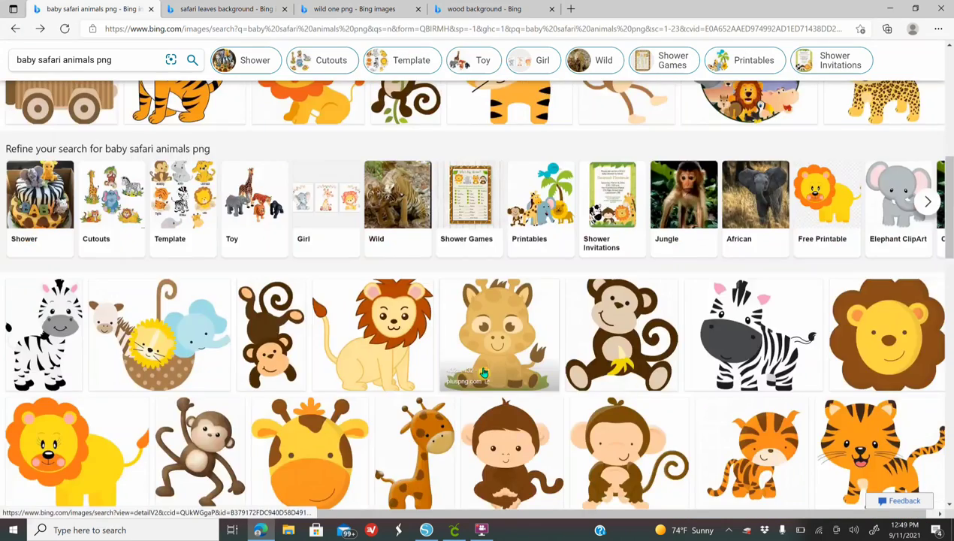
scroll(485, 372, "up", 5)
scroll(485, 373, "up", 5)
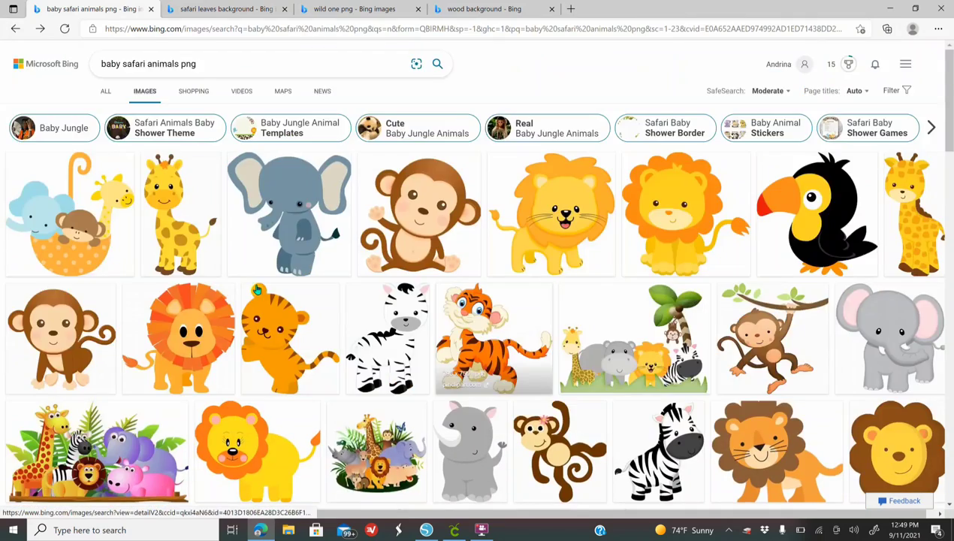
left_click(80, 197)
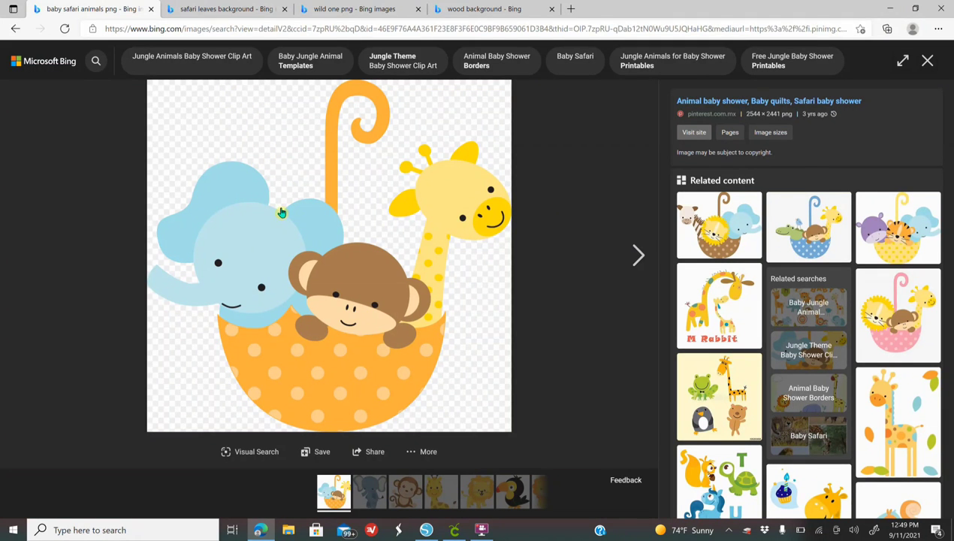
right_click(277, 212)
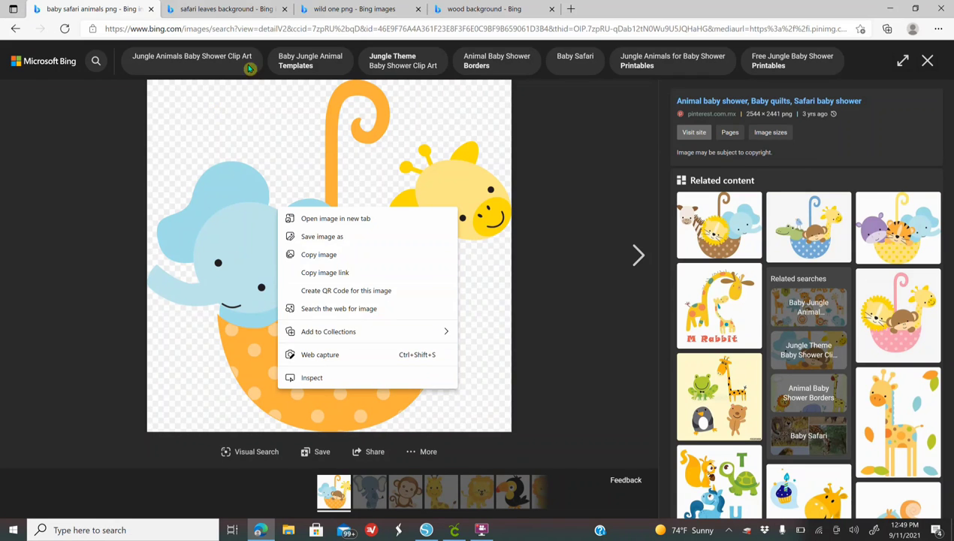
Review the wild one png results, reopen the orange and grey arrow design, and show its image options
left_click(355, 9)
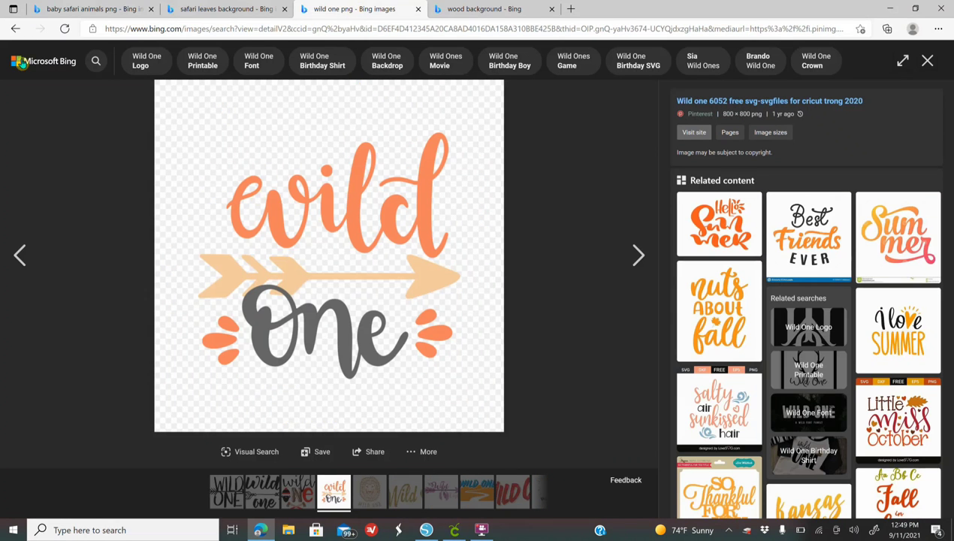
left_click(12, 30)
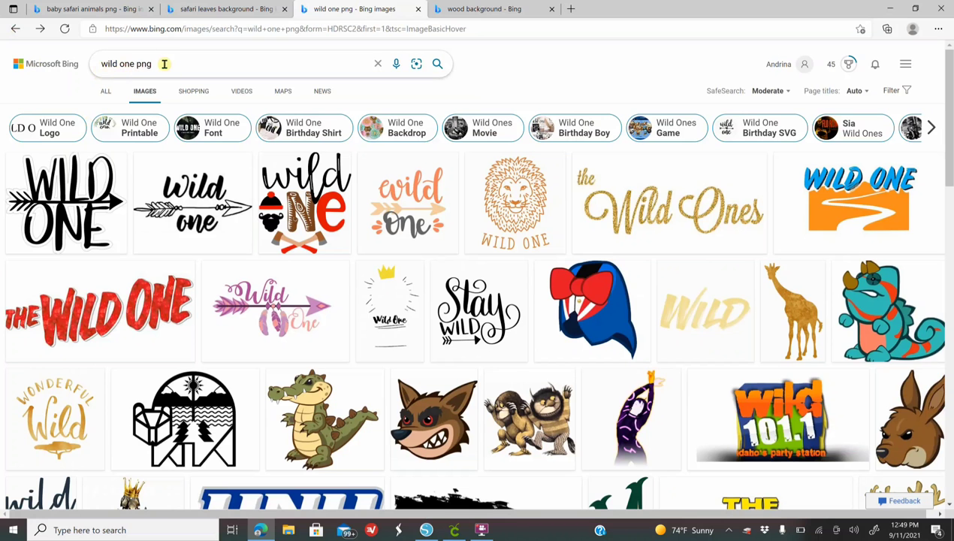
left_click(416, 196)
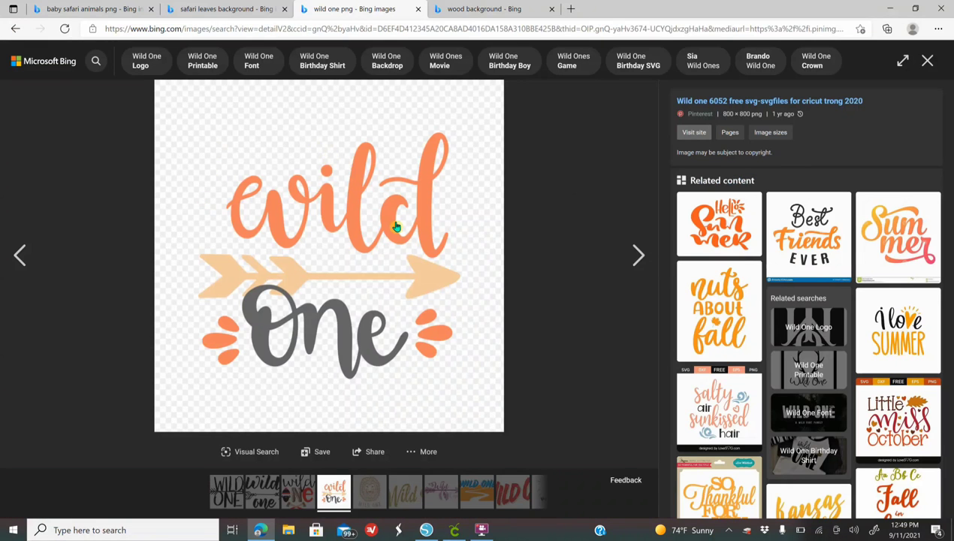
right_click(362, 230)
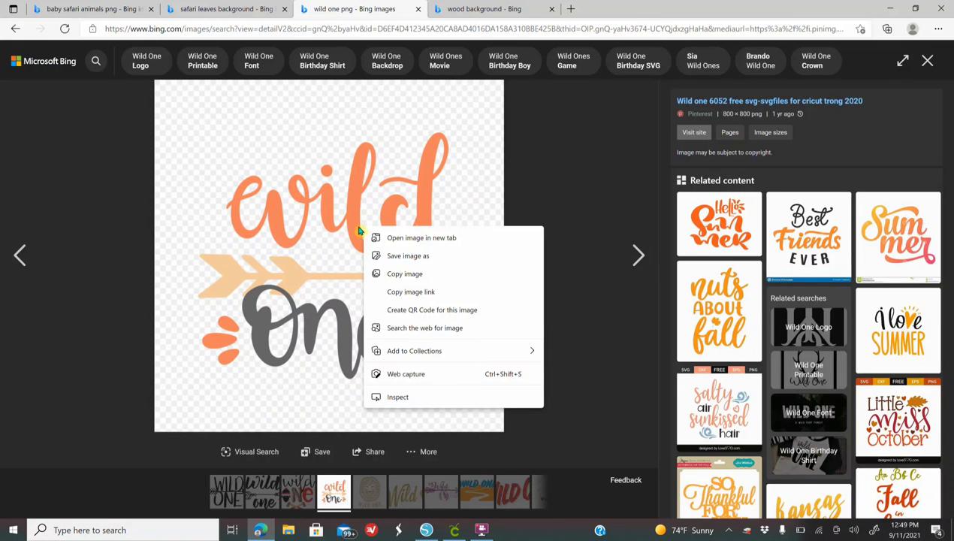
Switch to Silhouette Studio and add the safari jeep image R (1) from File Explorer's recent files to the page
left_click(425, 530)
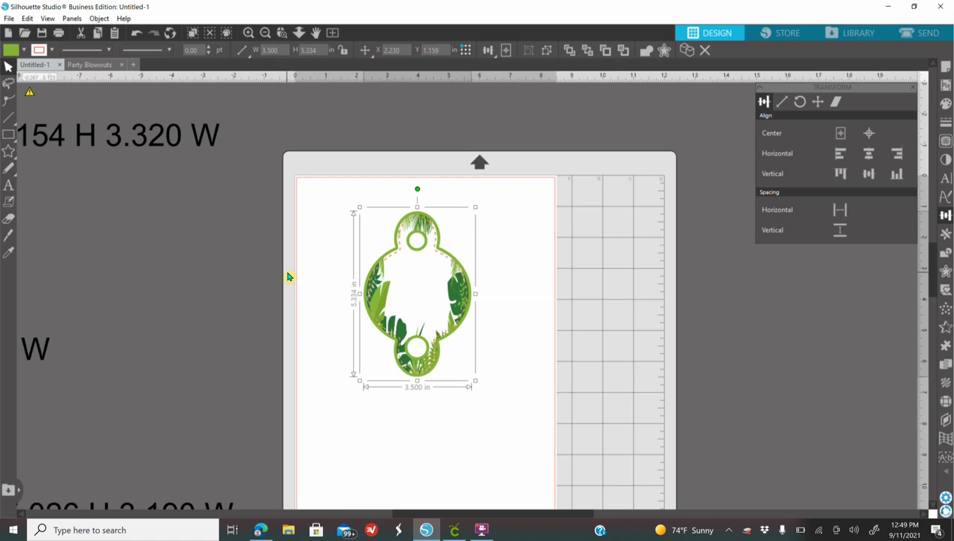
left_click(290, 530)
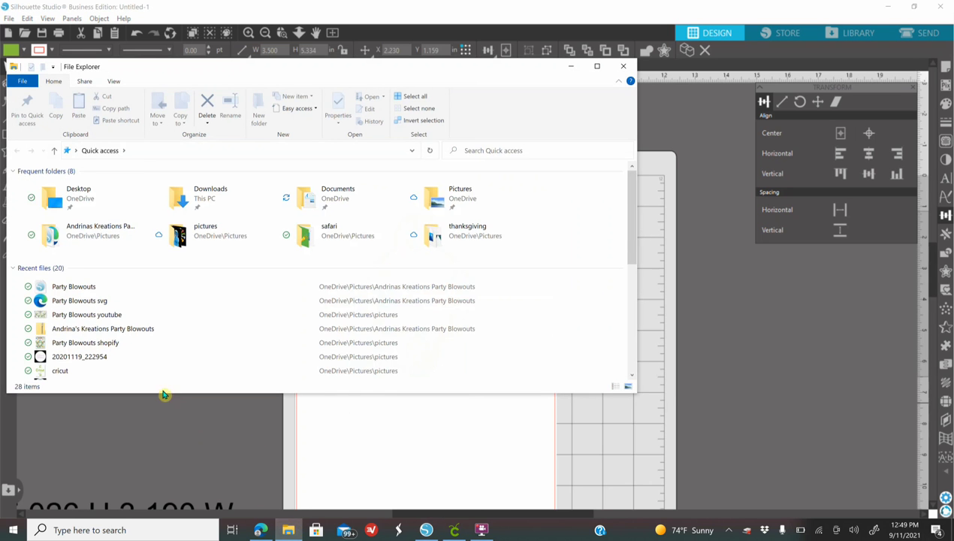
scroll(152, 351, "down", 1)
scroll(152, 352, "down", 1)
scroll(152, 351, "down", 2)
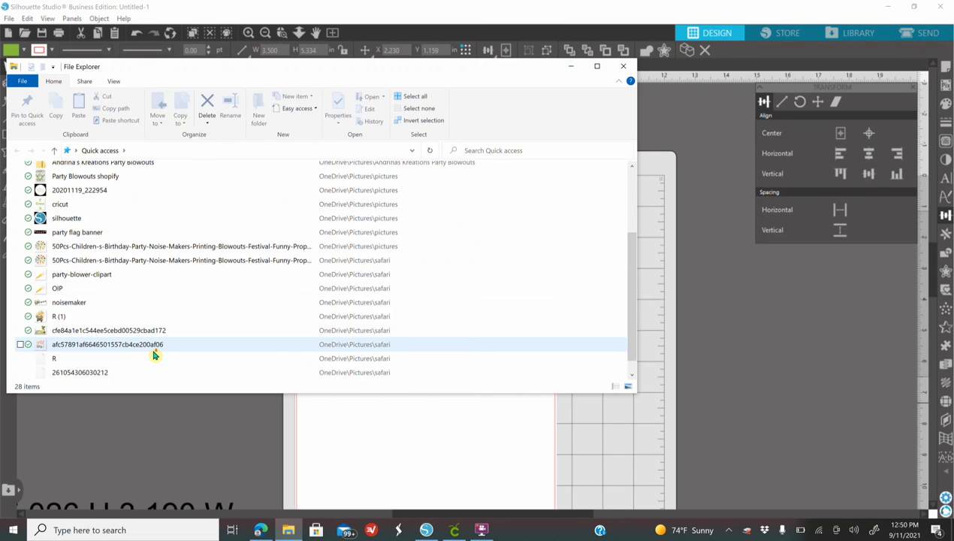
left_click(86, 316)
left_click_drag(143, 341, 420, 360)
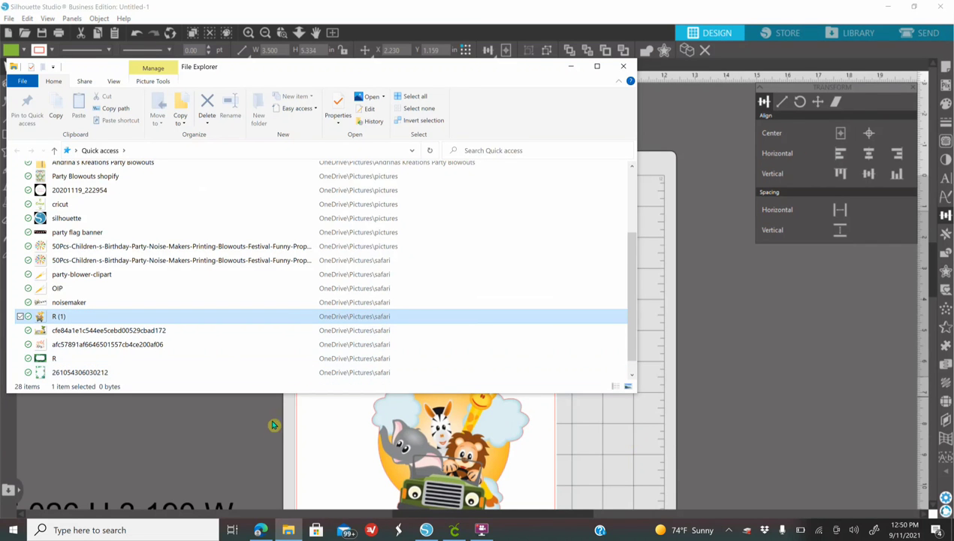
left_click(99, 344)
left_click_drag(208, 377, 263, 357)
left_click(623, 67)
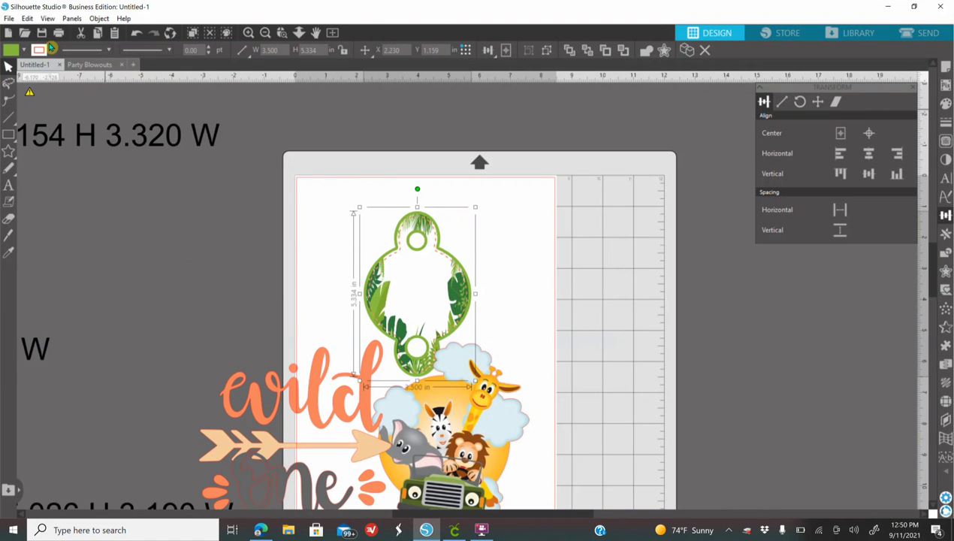
left_click(9, 18)
left_click(73, 94)
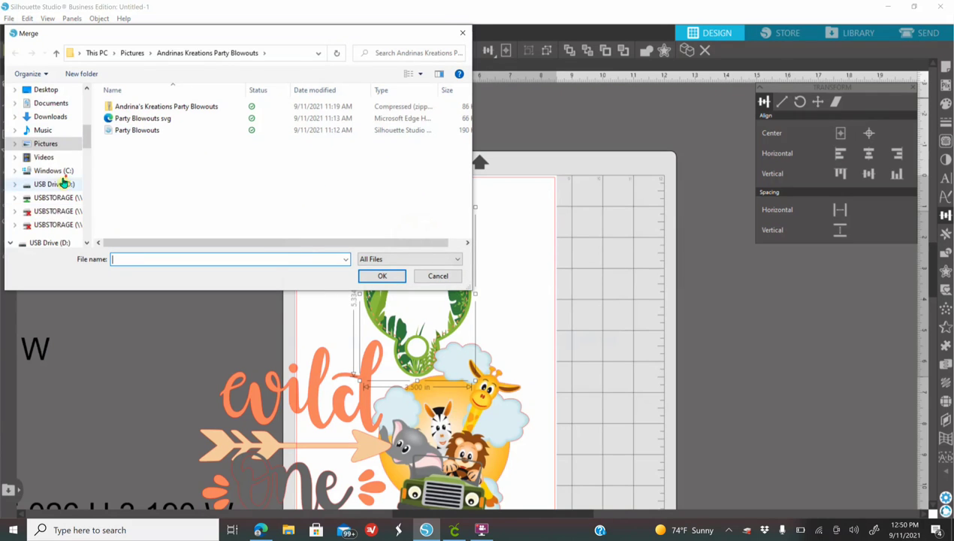
scroll(67, 180, "down", 1)
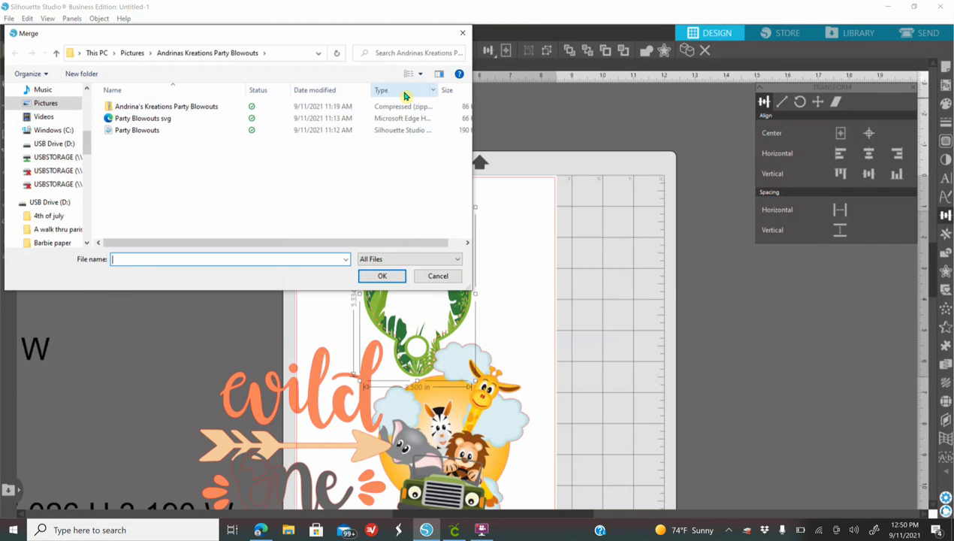
left_click(464, 36)
Rearrange the artwork with the wild one image beside the leaf blowout shape and the safari jeep image just below it
left_click_drag(401, 425, 432, 265)
left_click_drag(333, 340, 356, 324)
left_click_drag(448, 450, 479, 402)
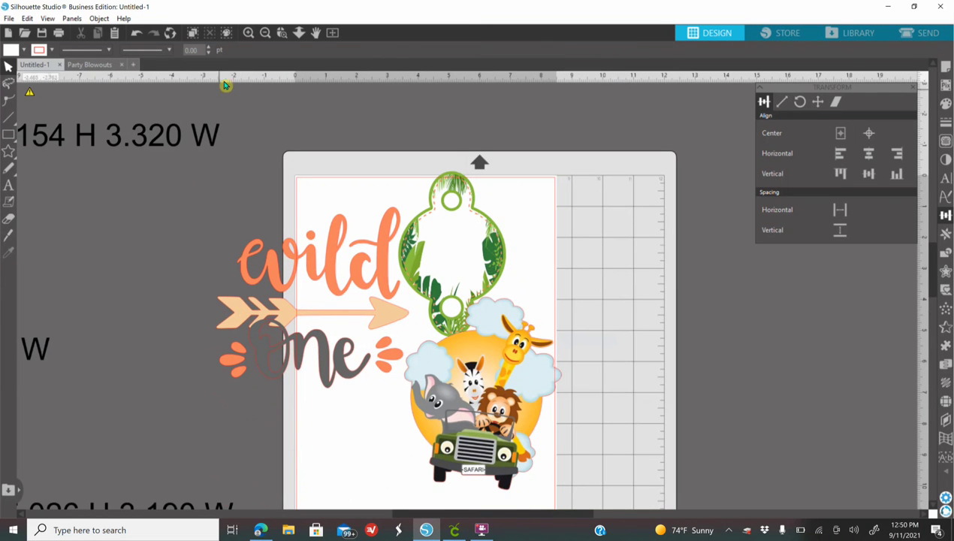
left_click(248, 33)
left_click(249, 33)
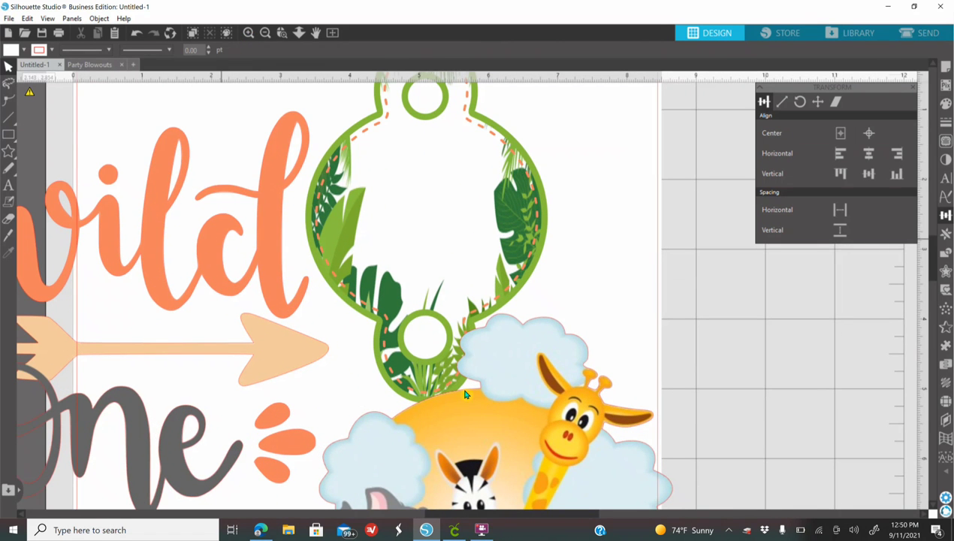
Set the line colour of the wild one and safari jeep images to transparent
left_click(239, 336)
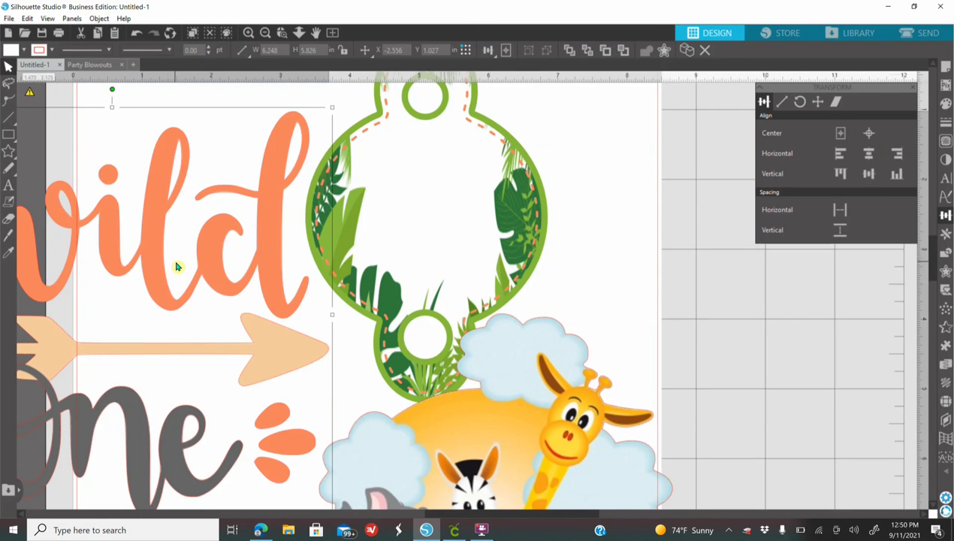
left_click(508, 460, "shift")
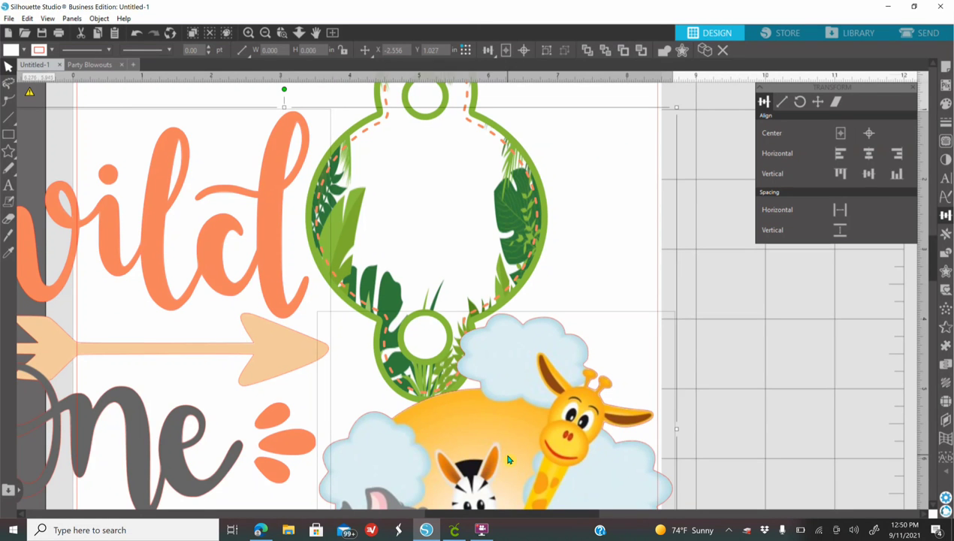
left_click(948, 125)
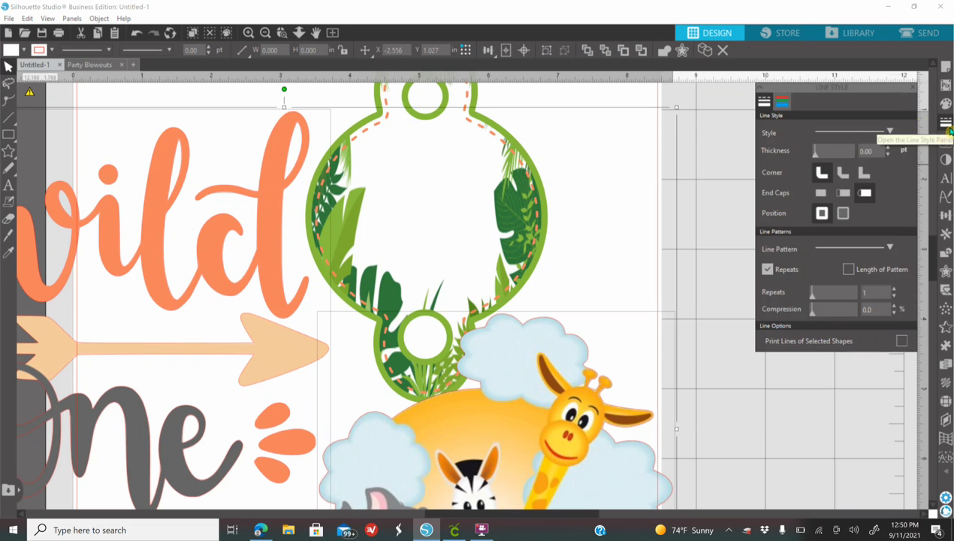
left_click(783, 103)
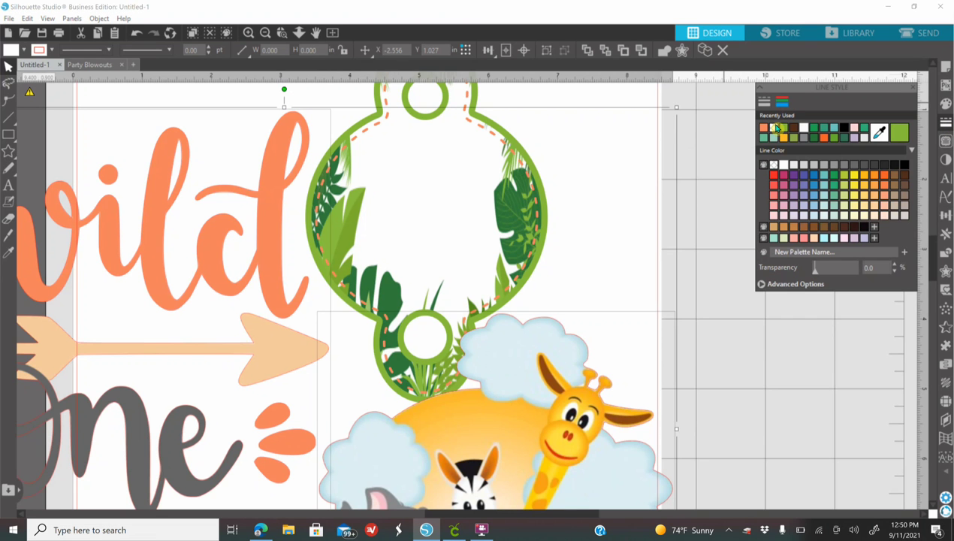
left_click(775, 129)
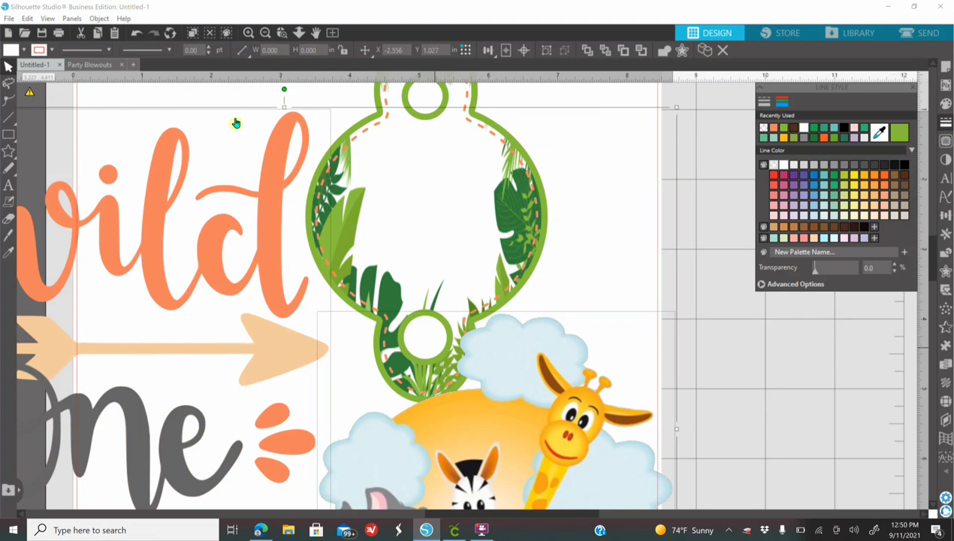
left_click(599, 169)
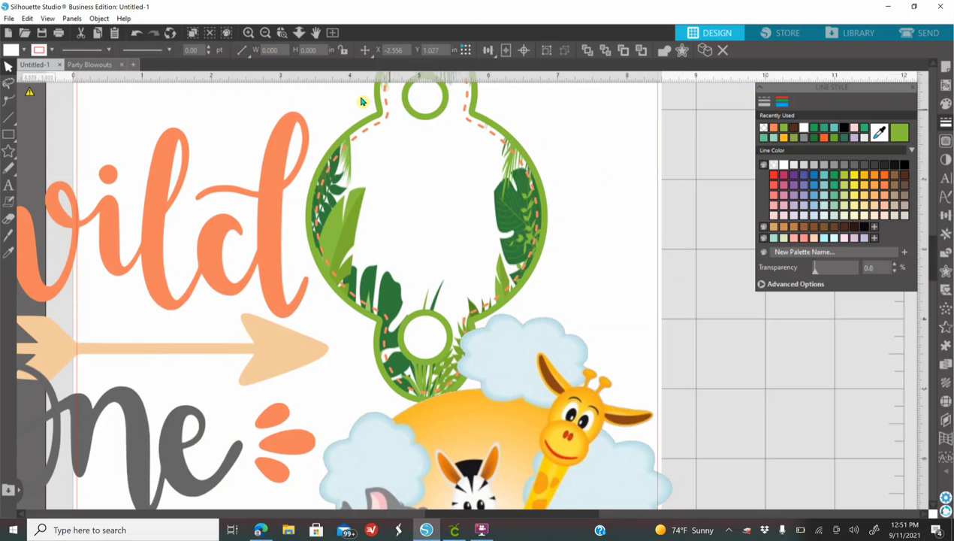
Shrink the safari jeep image to about 2.01 by 2.44 in and centre it inside the round leaf blowout shape
left_click(267, 33)
left_click(267, 33)
left_click(496, 299)
left_click_drag(559, 368, 461, 253)
left_click_drag(434, 220, 466, 268)
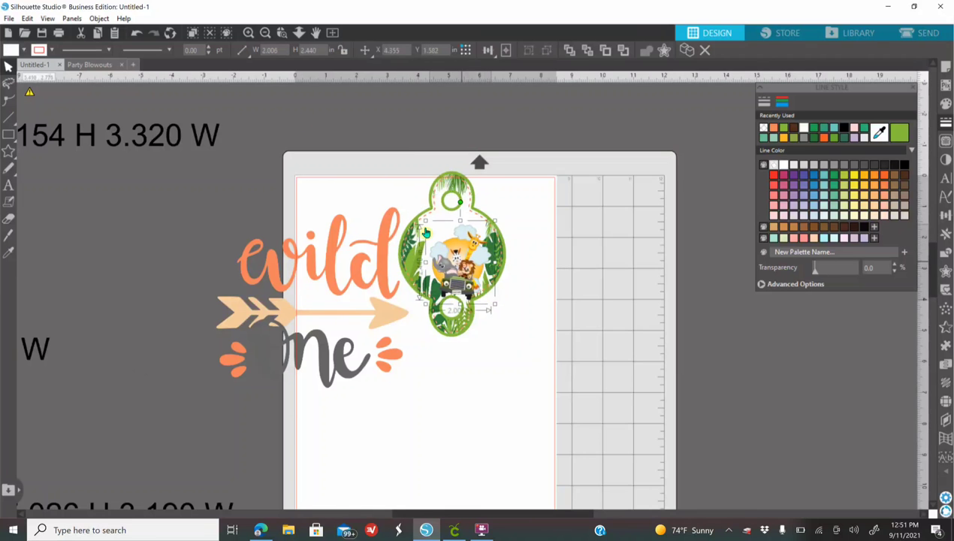
left_click(250, 32)
left_click(251, 32)
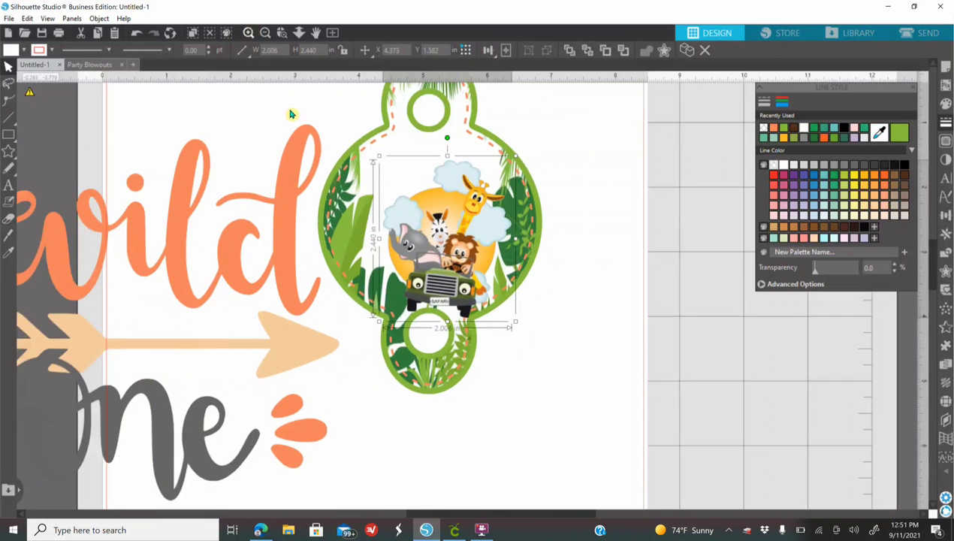
left_click(250, 32)
left_click_drag(444, 263, 446, 268)
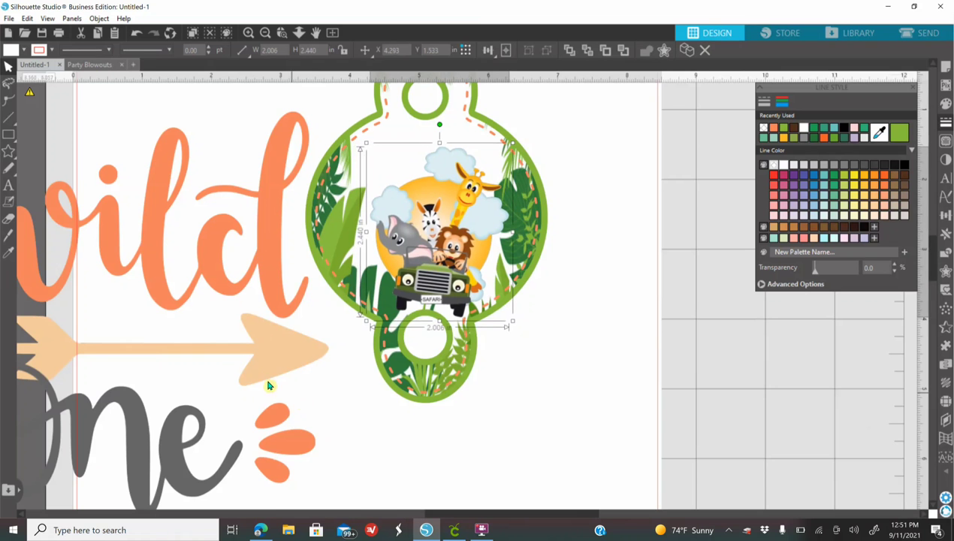
Try to shrink the wild one image, and undo the resize that distorts its proportions
left_click(318, 128)
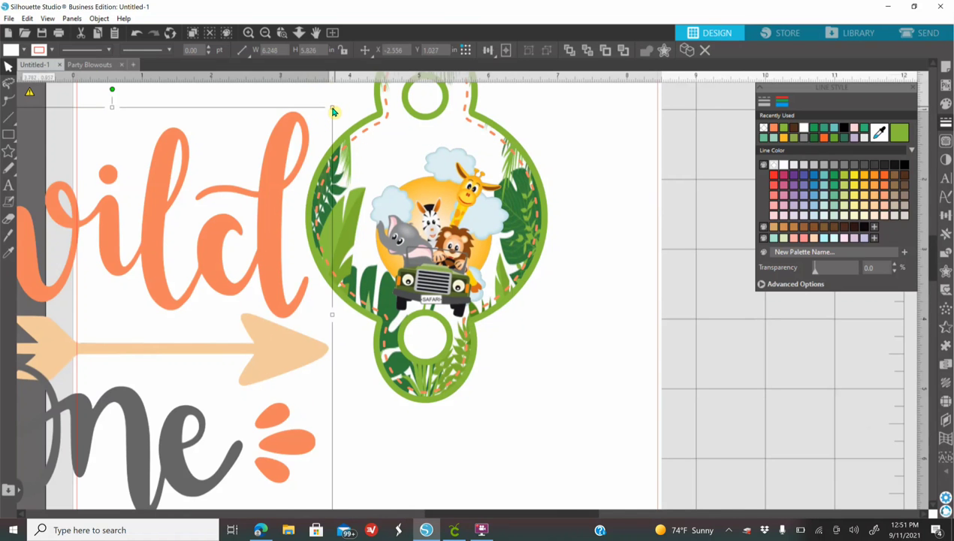
left_click_drag(314, 134, 283, 164)
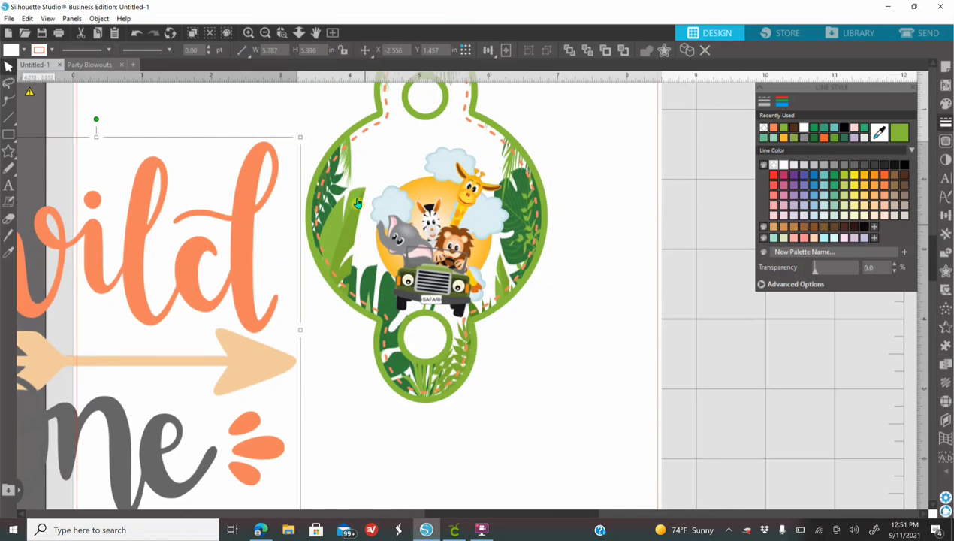
left_click(265, 32)
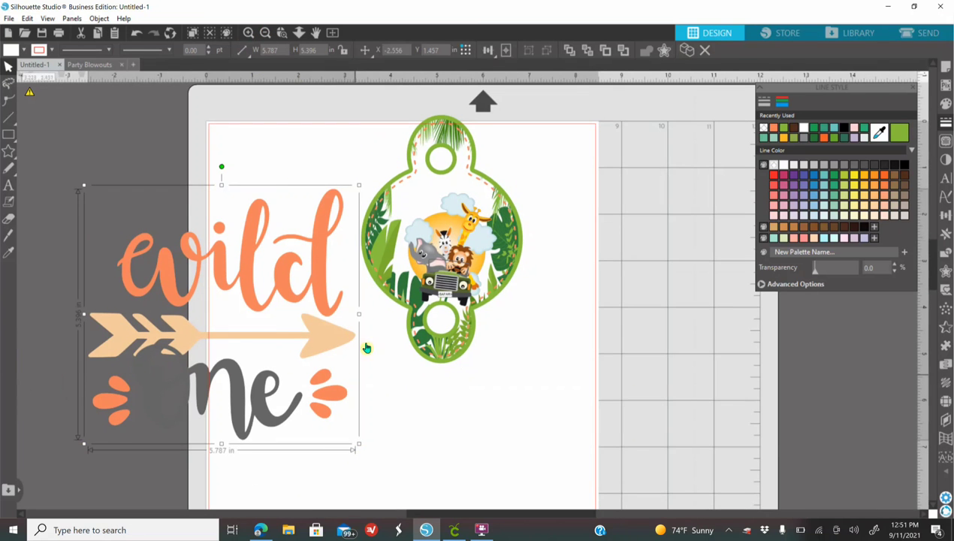
left_click(356, 445)
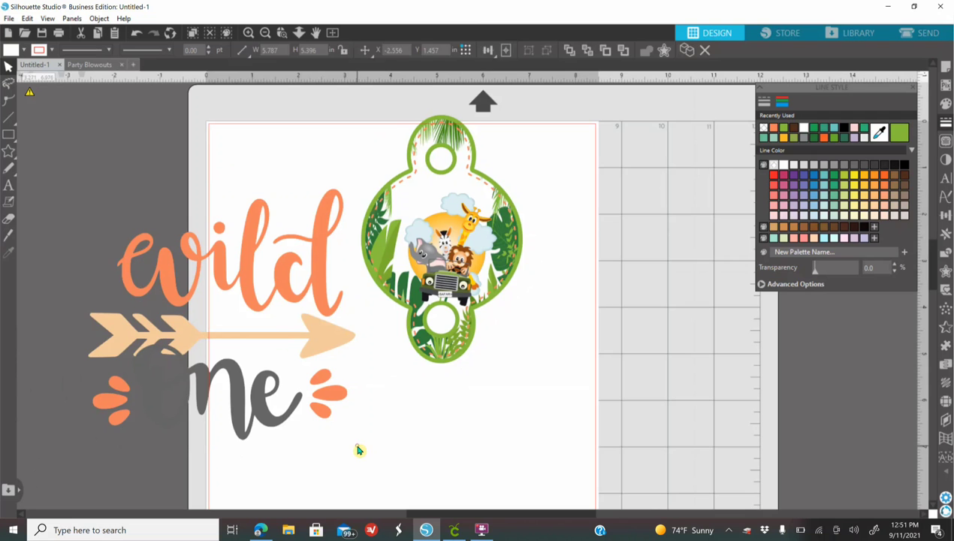
left_click_drag(357, 445, 256, 326)
left_click_drag(245, 261, 311, 261)
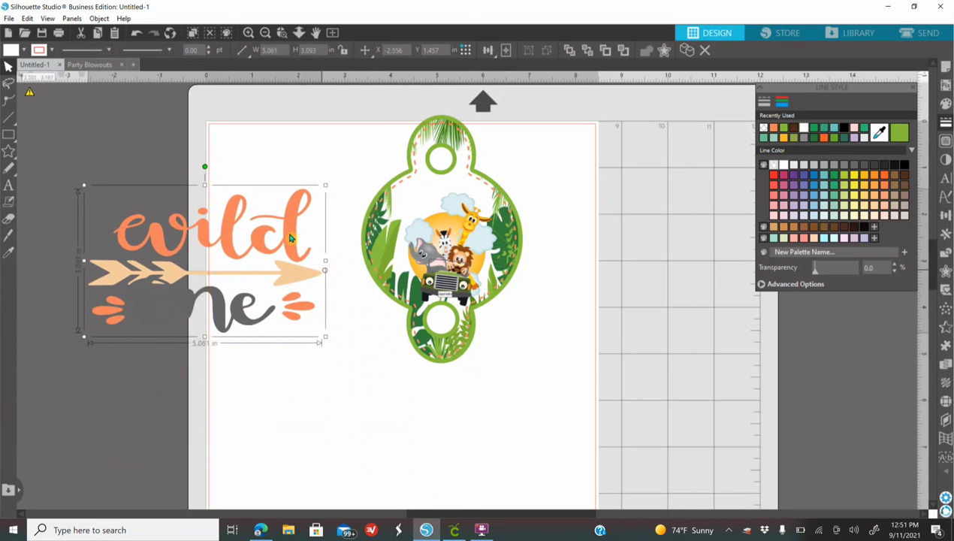
left_click(140, 34)
Resize the wild one image to about 1.02 by 0.95 in, tilt it slightly counterclockwise, and place it above the elephant inside the blowout
left_click_drag(245, 338, 442, 202)
left_click(250, 33)
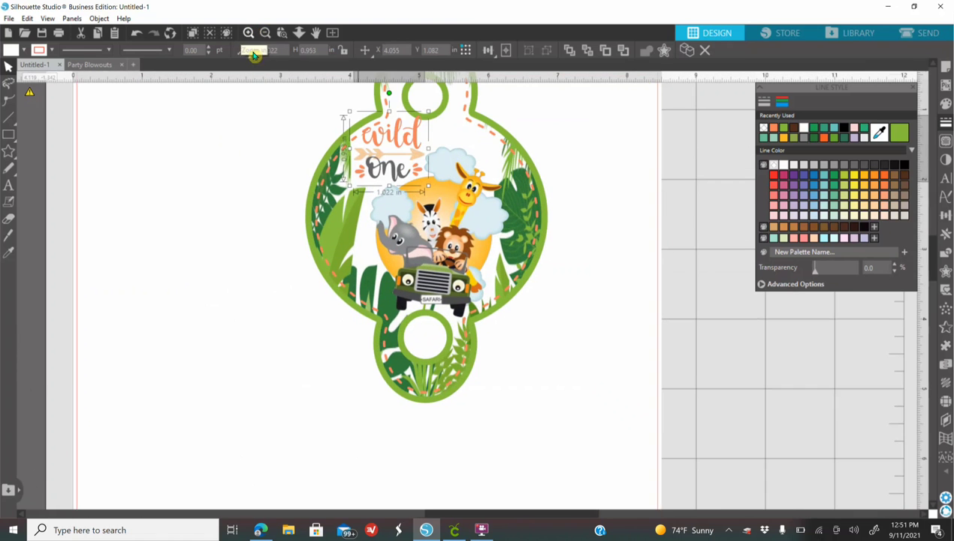
left_click_drag(390, 96, 366, 110)
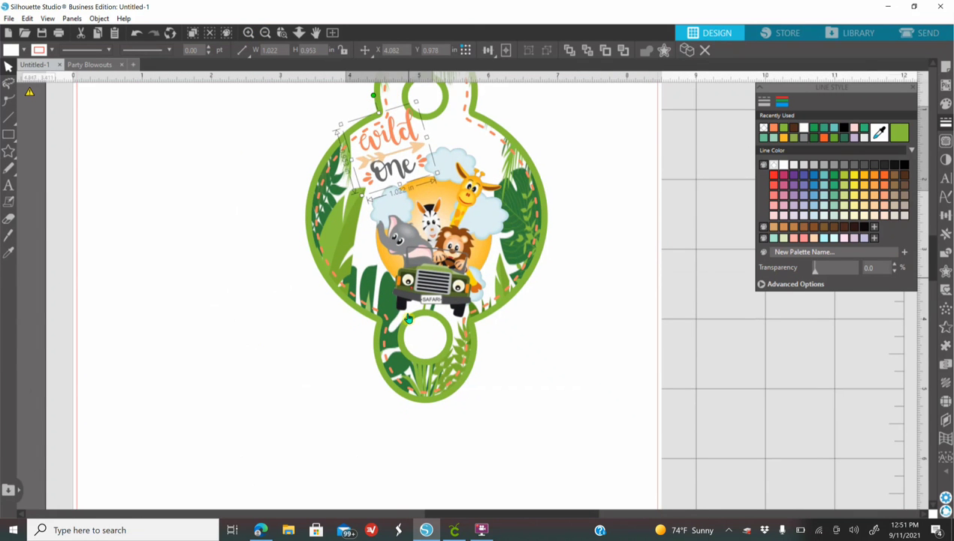
scroll(408, 319, "up", 3)
left_click_drag(390, 240, 389, 245)
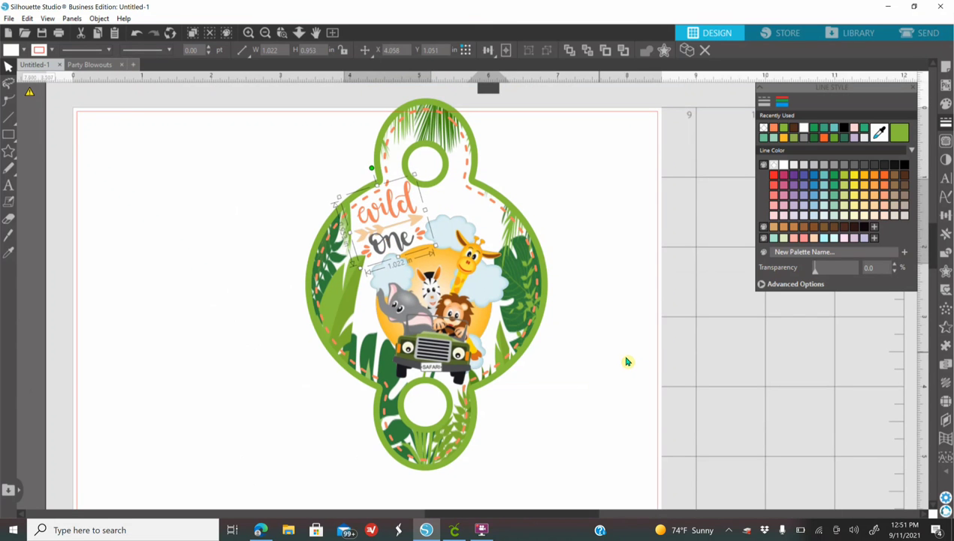
left_click(594, 330)
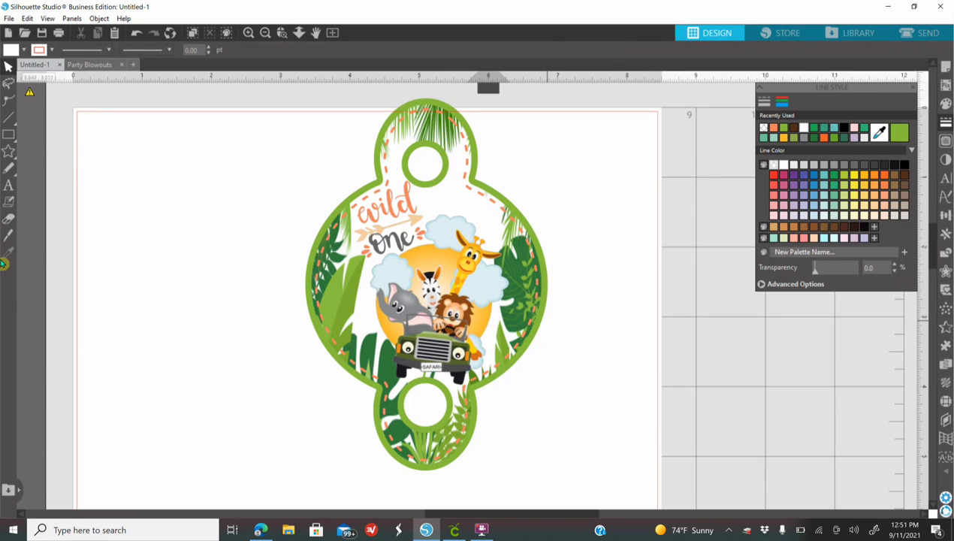
Add the text "Hello" in Arial 72 pt with a green fill beside the blowout
left_click(7, 186)
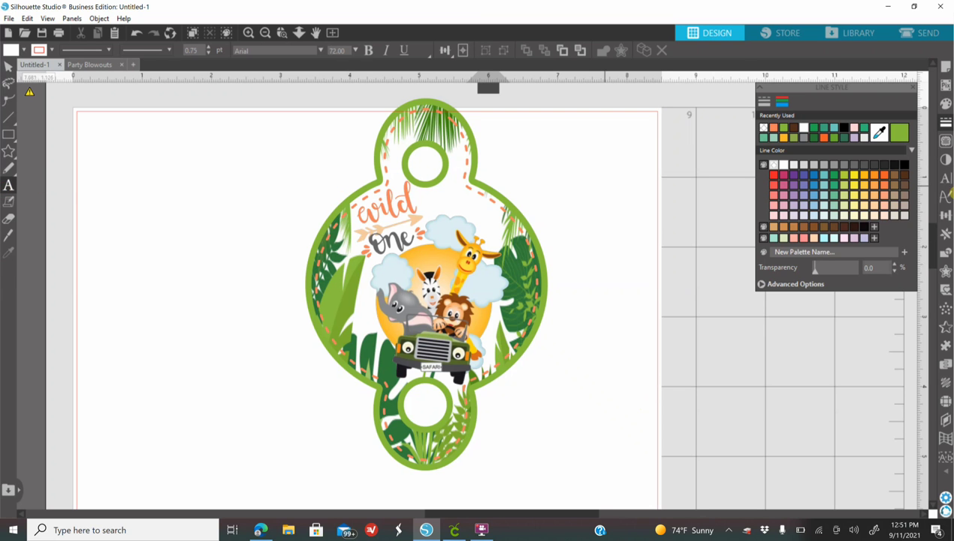
left_click(945, 179)
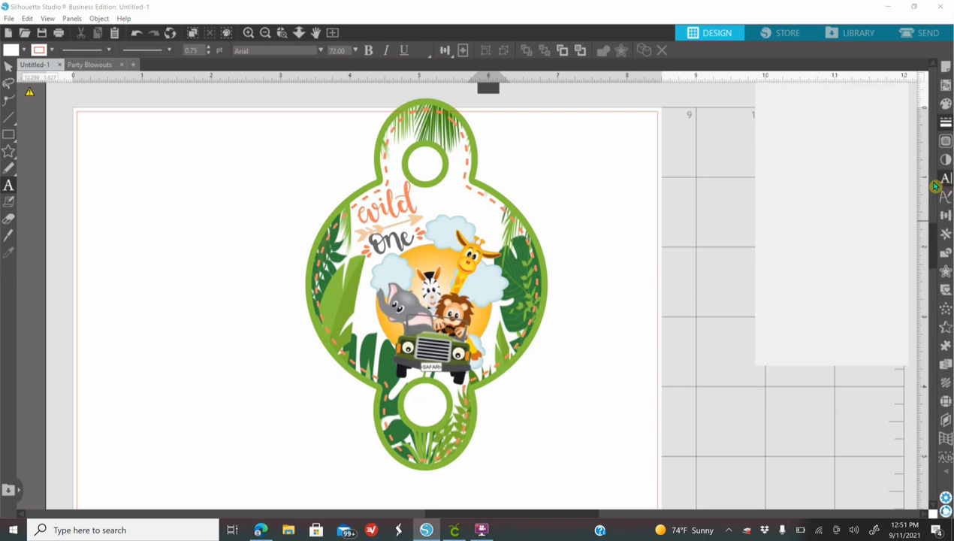
scroll(834, 227, "up", 3)
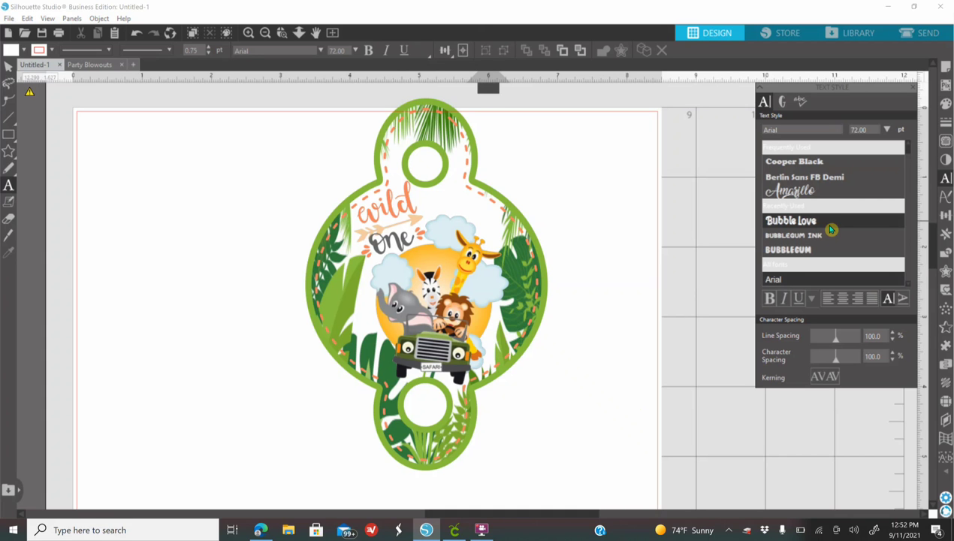
left_click(946, 104)
left_click(785, 133)
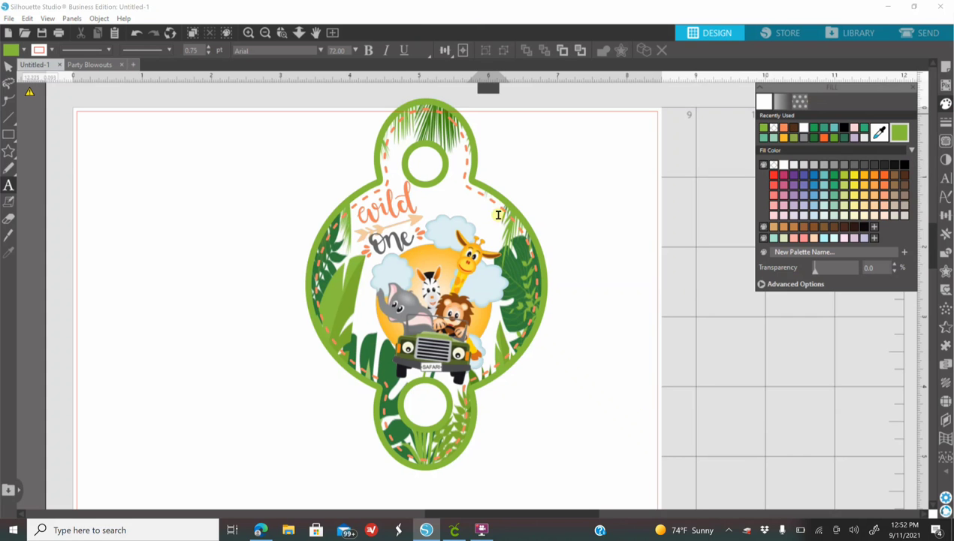
left_click(122, 194)
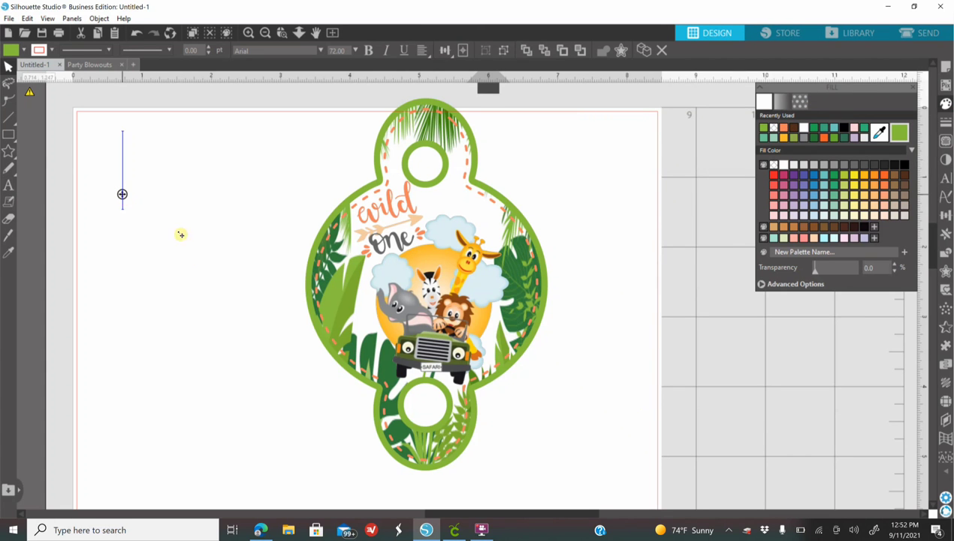
type("Hello")
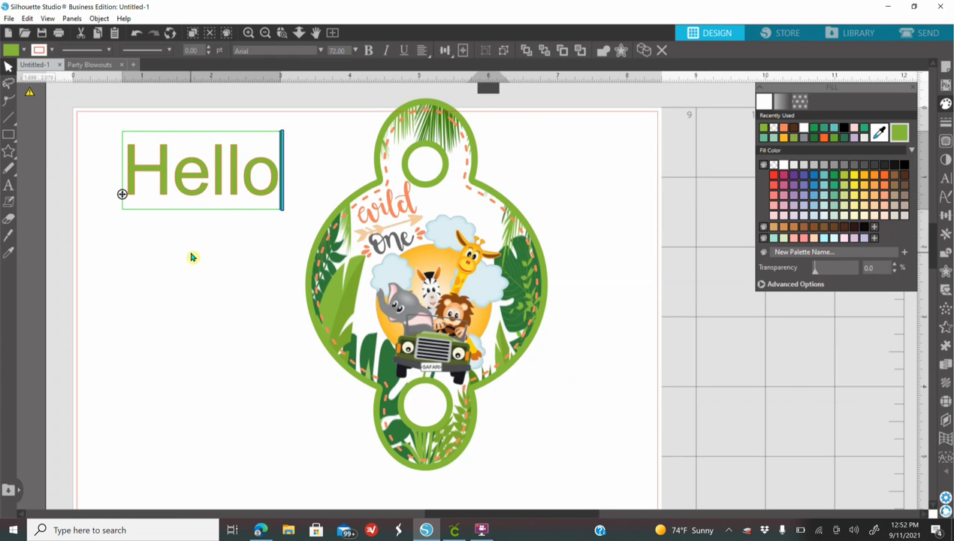
left_click(199, 372)
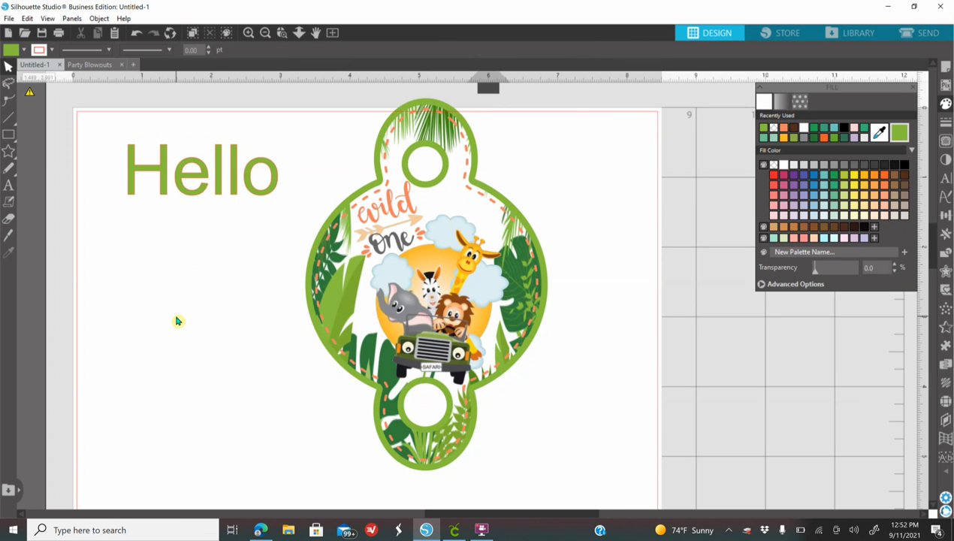
Make the Hello text's line colour transparent, and delete the text after moving it slightly lower
left_click(163, 188)
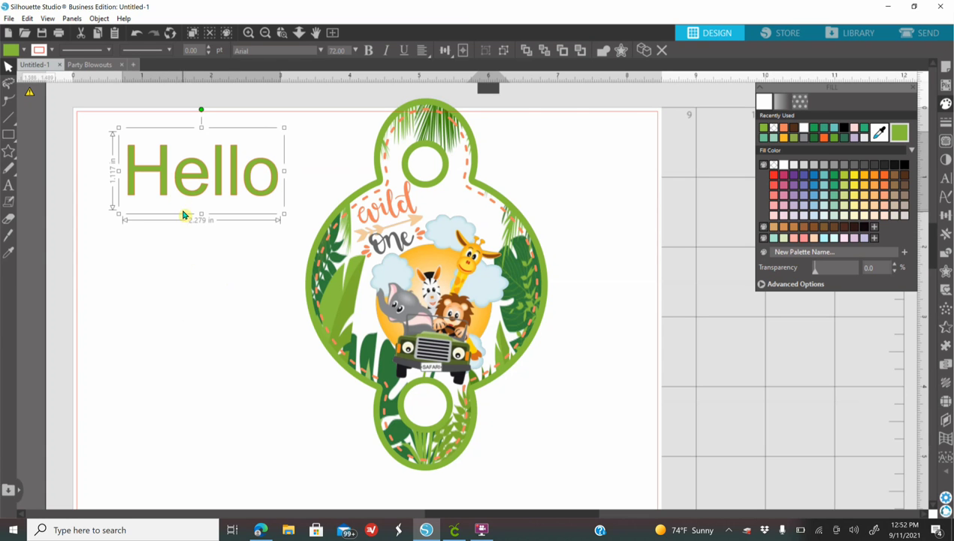
left_click(945, 121)
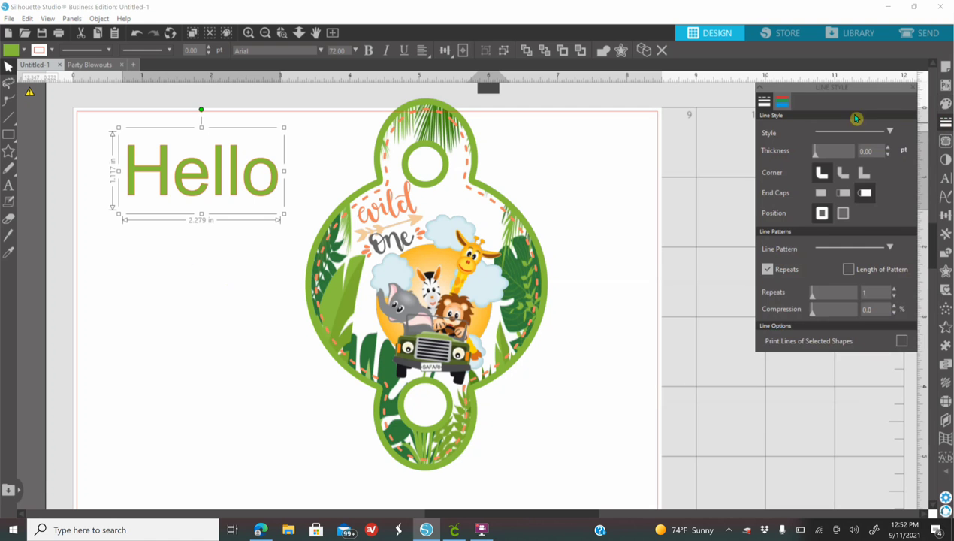
left_click(782, 103)
left_click(775, 128)
left_click_drag(213, 197, 229, 250)
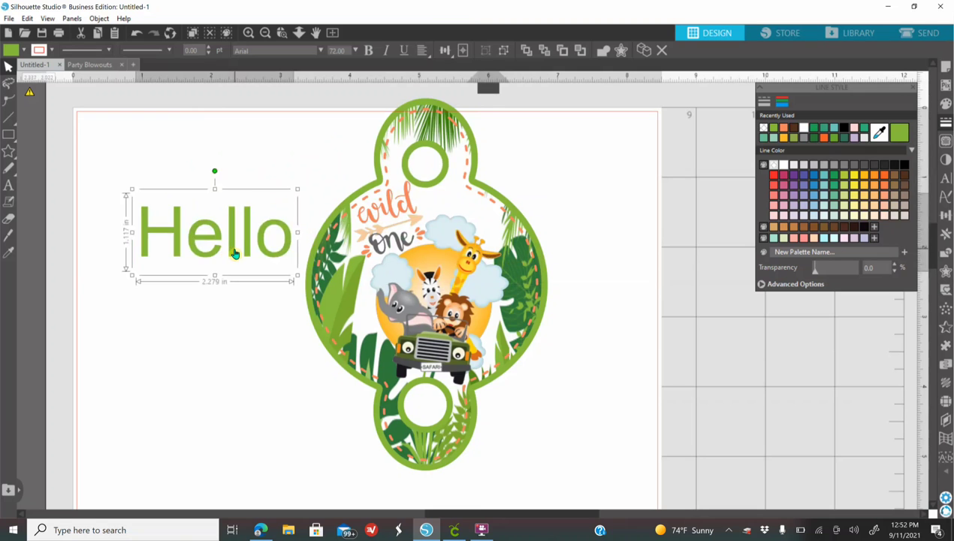
key("Delete")
Group the leaf blowout shape with its wild one and safari jeep images
scroll(157, 152, "up", 1)
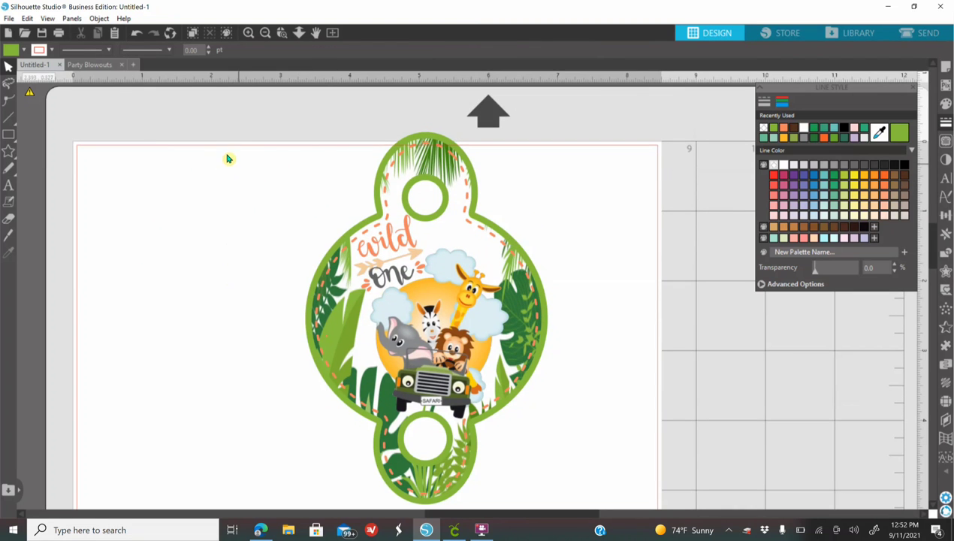
left_click_drag(263, 157, 593, 500)
right_click(496, 347)
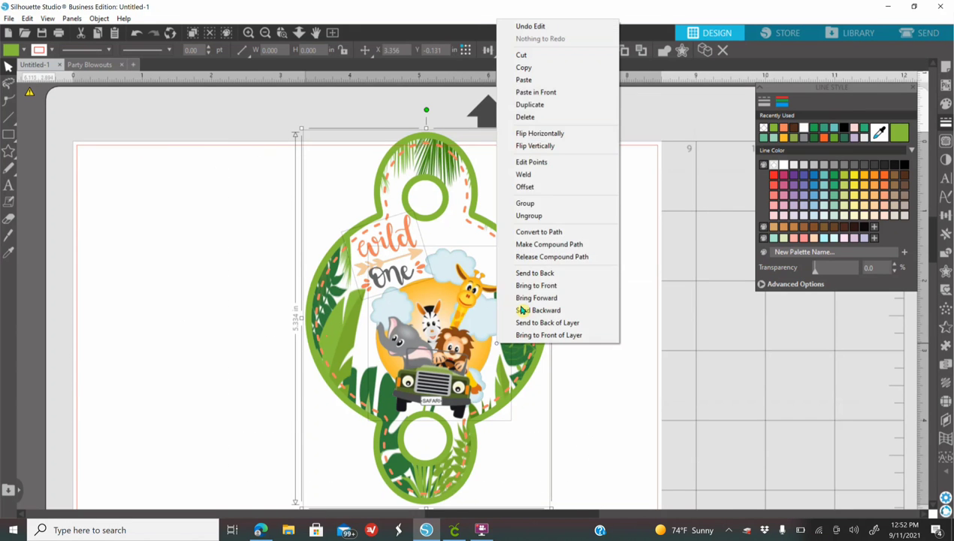
left_click(568, 203)
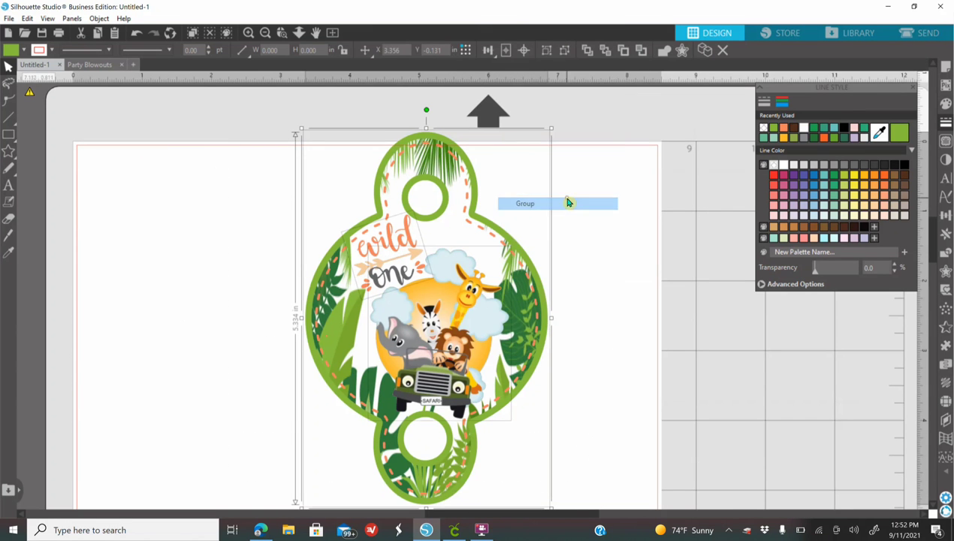
Move the grouped blowout to the page's upper-left corner, at about X 0.38 and Y 0.40 in
left_click(264, 33)
left_click(264, 33)
left_click(265, 33)
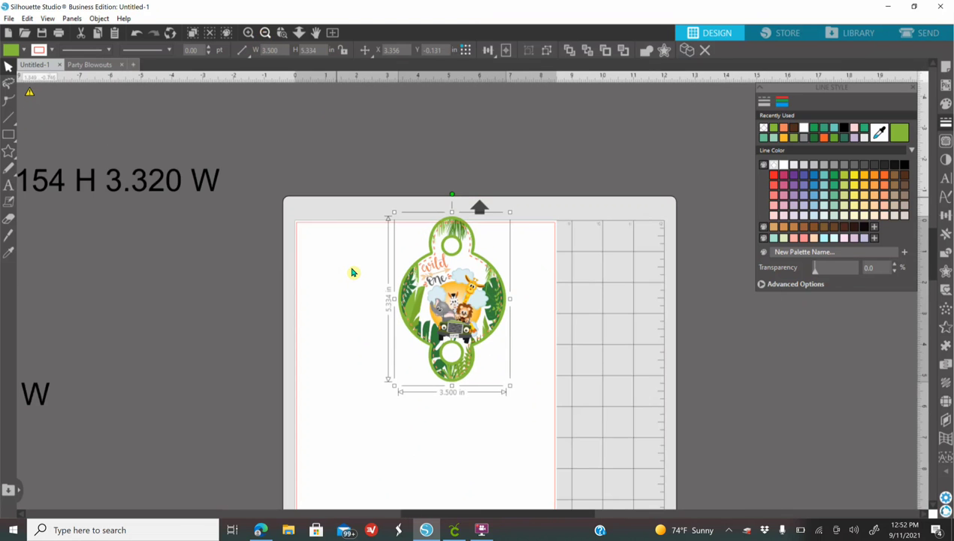
scroll(350, 279, "down", 3)
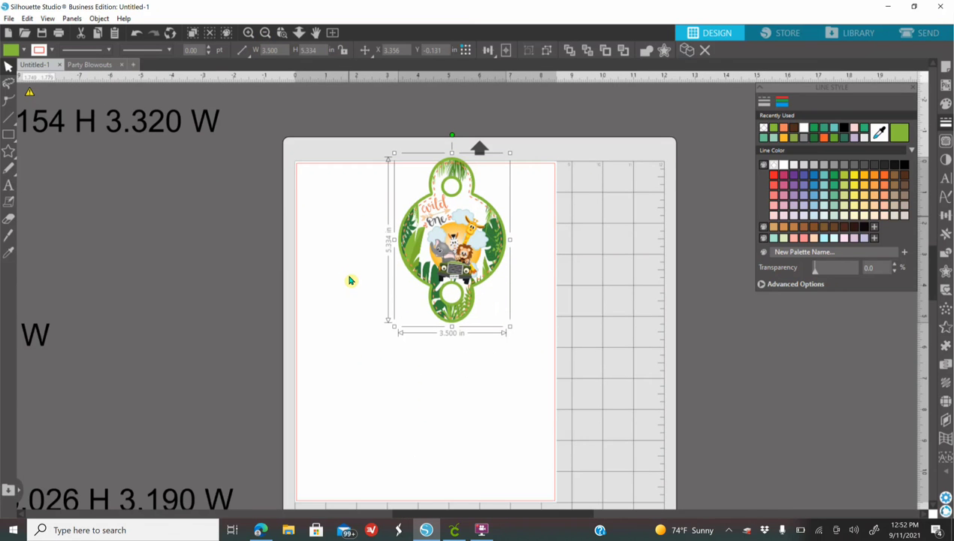
left_click_drag(436, 256, 344, 273)
Duplicate the grouped blowout twice, placing one copy beside it on the page and the other in the page's lower-left area
right_click(344, 273)
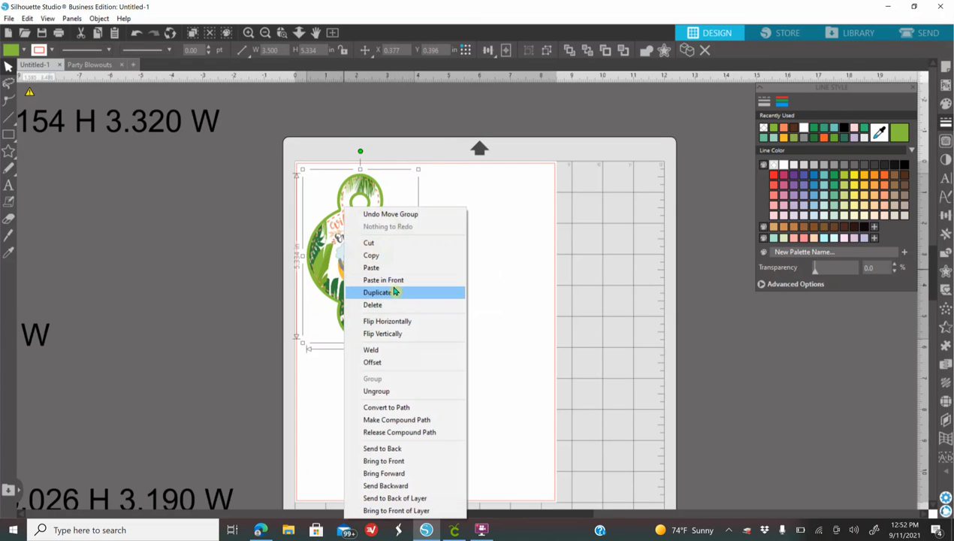
left_click(383, 292)
left_click_drag(364, 277, 481, 276)
right_click(475, 274)
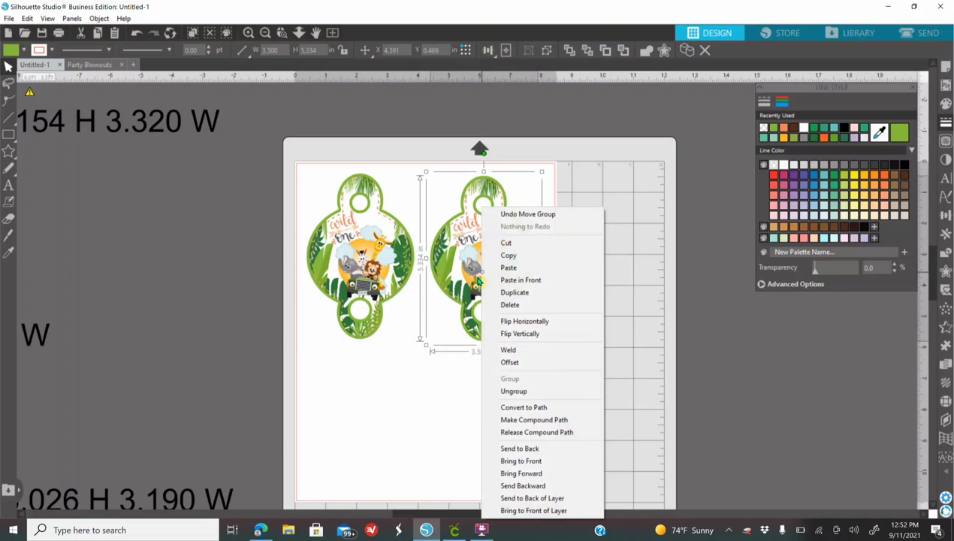
left_click(512, 293)
left_click_drag(511, 272, 381, 428)
Add a fourth blowout copy in the page's lower-right corner and adjust the copies into a two-by-two arrangement
left_click_drag(373, 270, 374, 266)
mouse_move(351, 371)
left_mouse_down()
mouse_move(364, 376)
mouse_move(346, 384)
left_mouse_up()
key("ctrl+z")
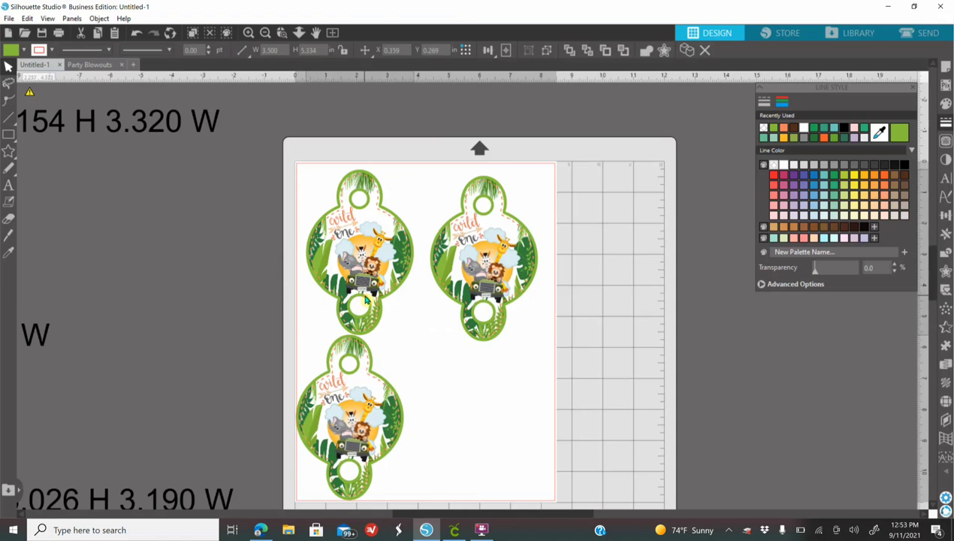
key("ctrl+z")
left_click_drag(346, 396, 483, 406)
right_click(353, 394)
left_click(391, 164)
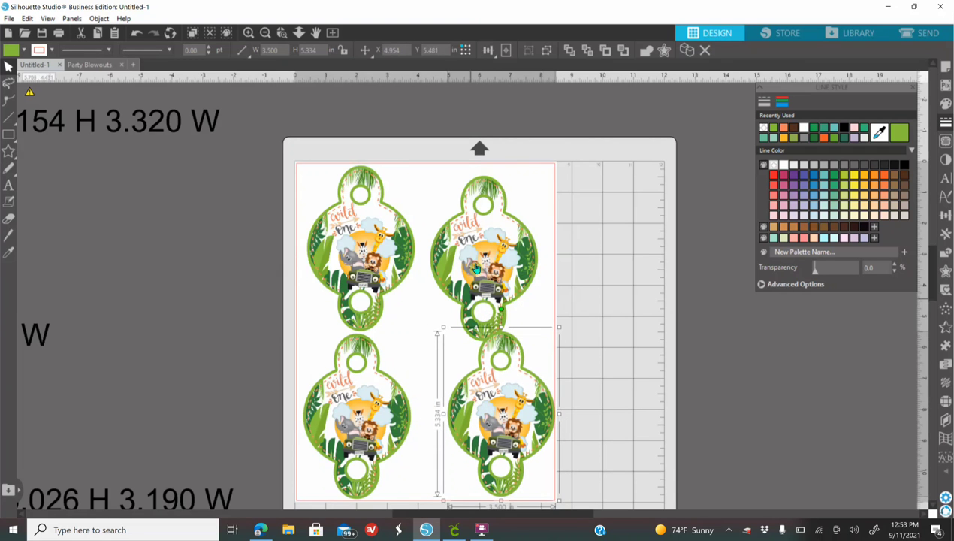
left_click_drag(475, 268, 479, 259)
left_click_drag(483, 389, 479, 390)
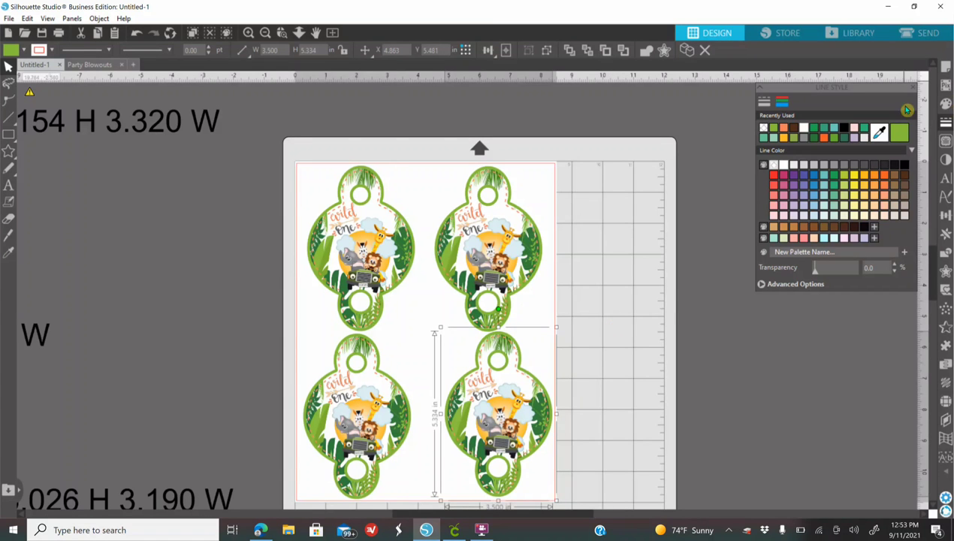
Turn on registration marks for the page and set their thickness to 1.00
left_click(946, 67)
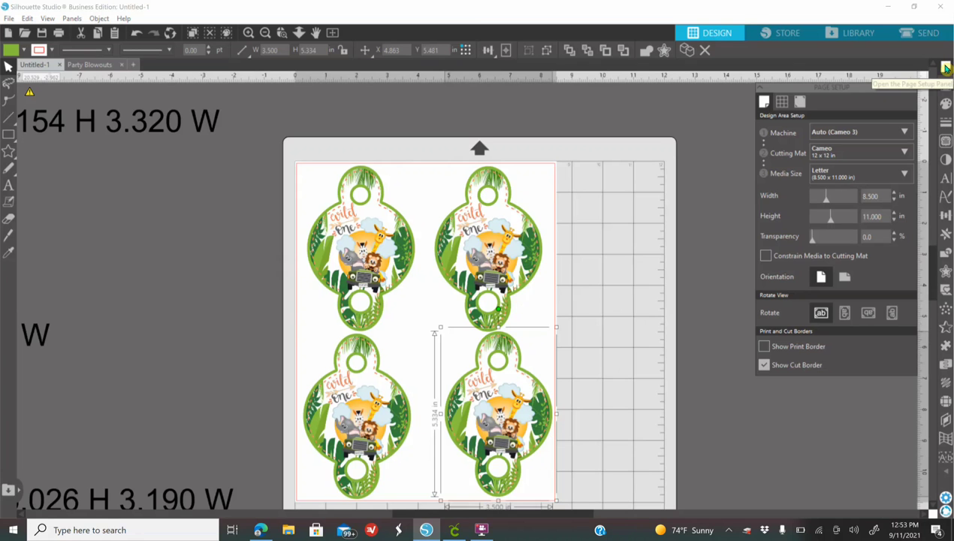
left_click(801, 102)
left_click(768, 132)
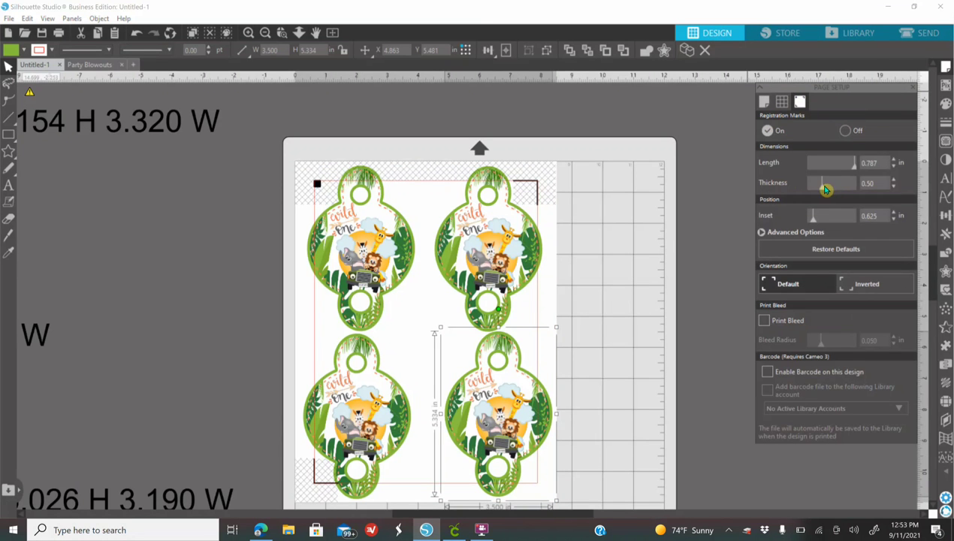
left_click_drag(824, 190, 854, 188)
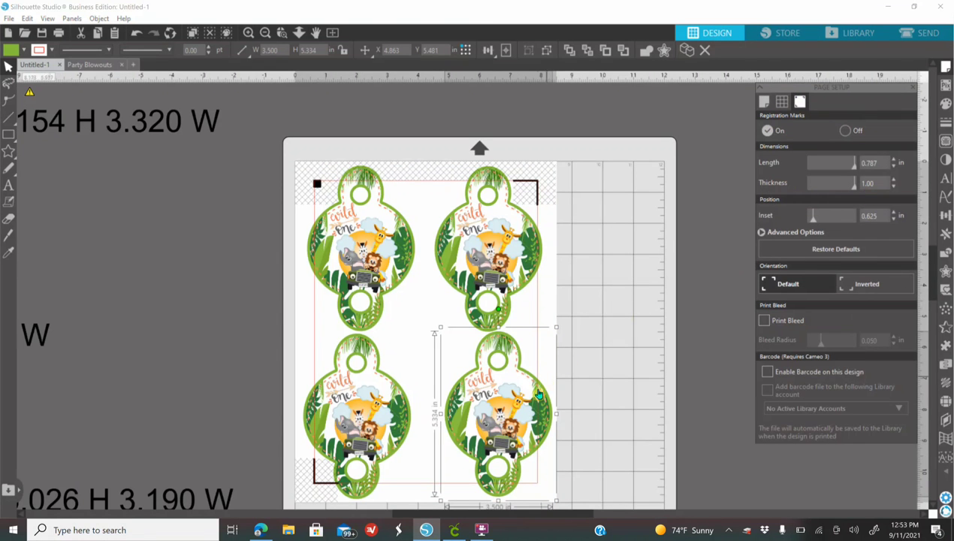
Move the lower-right blowout off the page and fit the two upper copies side by side inside the registration mark border
left_click_drag(484, 387, 172, 331)
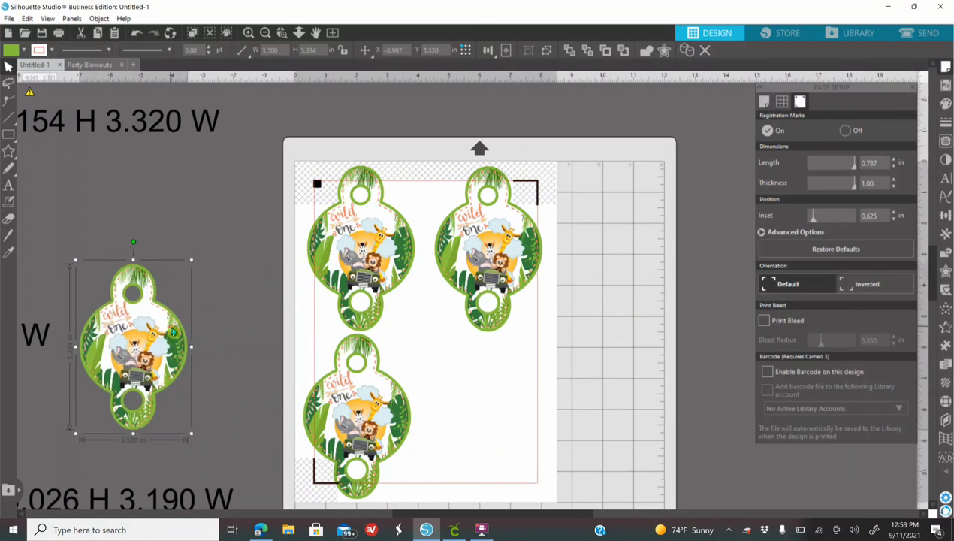
left_click(245, 34)
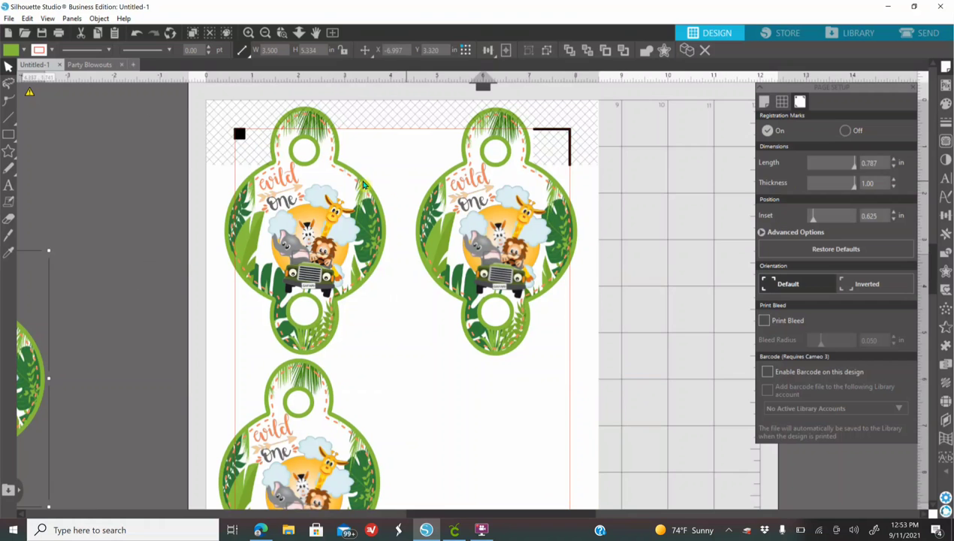
left_click_drag(342, 204, 349, 217)
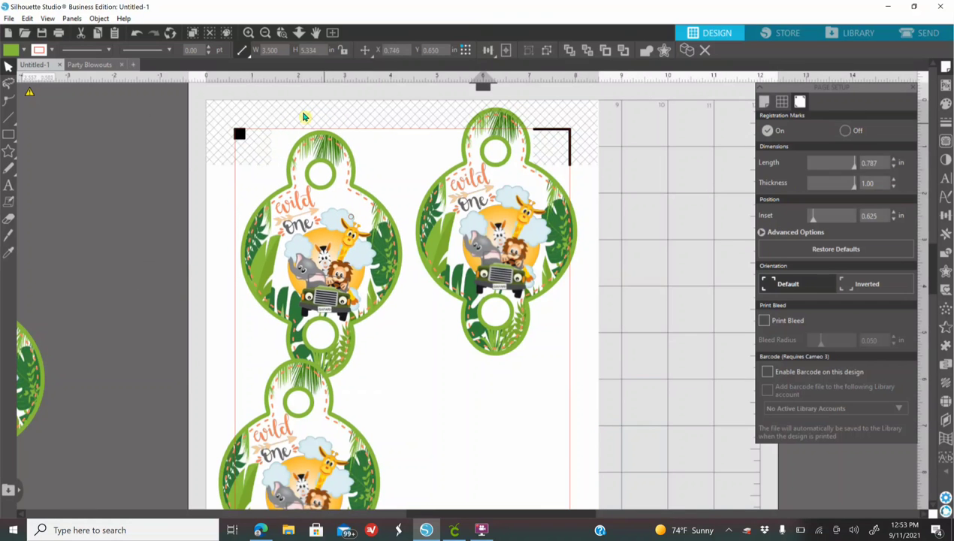
left_click_drag(560, 203, 549, 229)
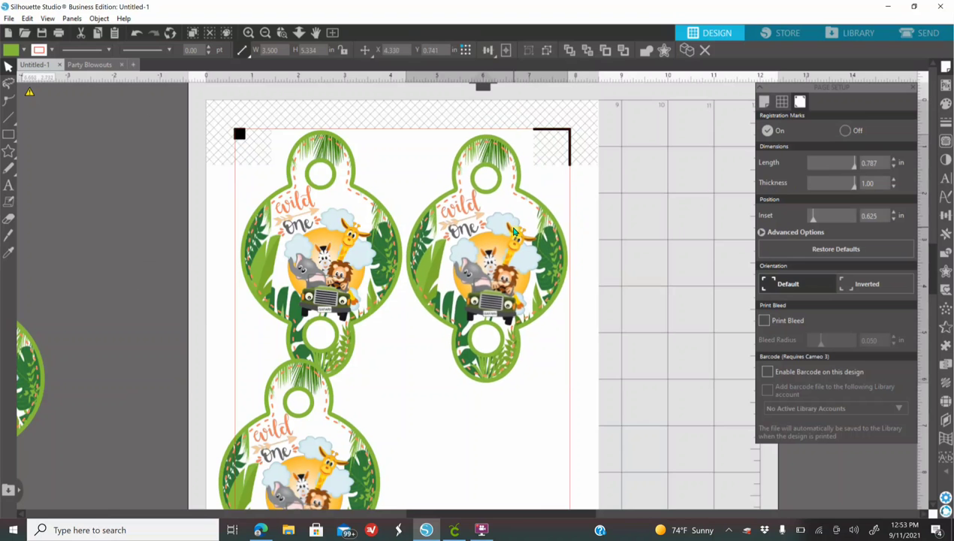
left_click_drag(331, 255, 327, 258)
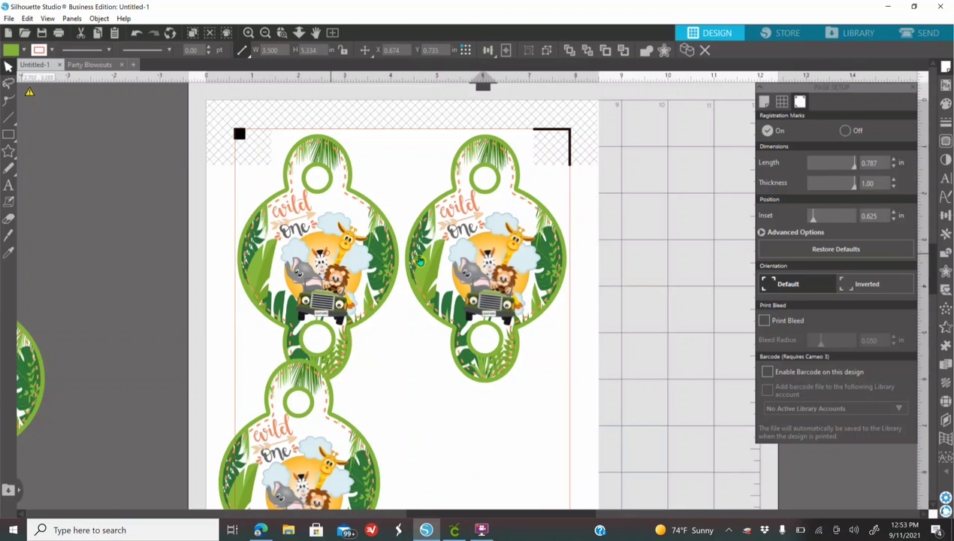
left_click(451, 254)
Move the lower-left blowout to the middle below the upper two, clear of the registration mark areas
scroll(453, 249, "down", 1)
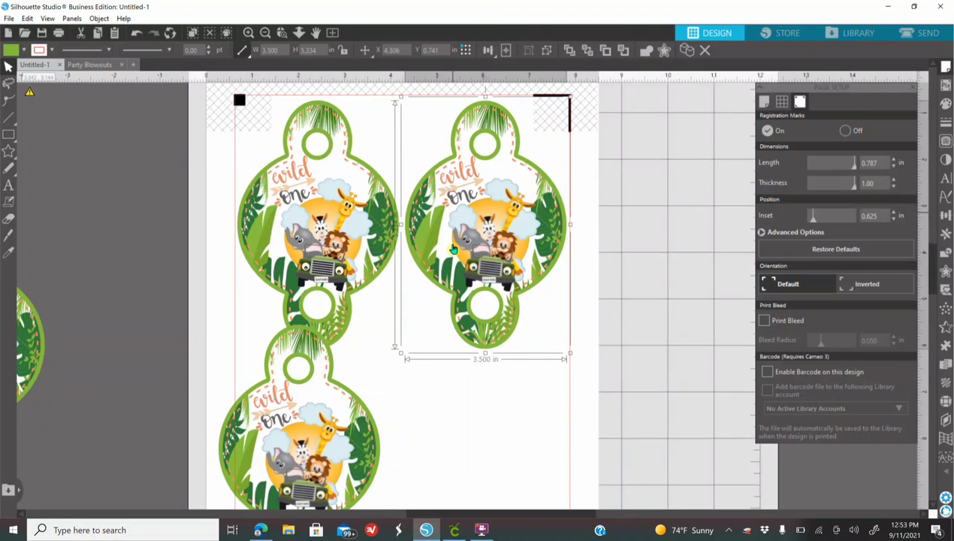
scroll(453, 249, "down", 2)
left_click_drag(334, 333, 444, 310)
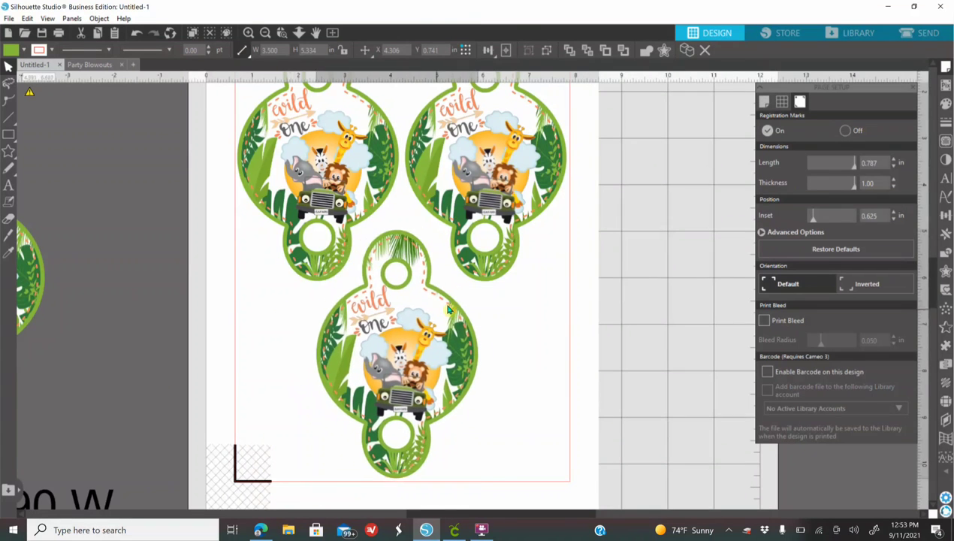
left_click(607, 339)
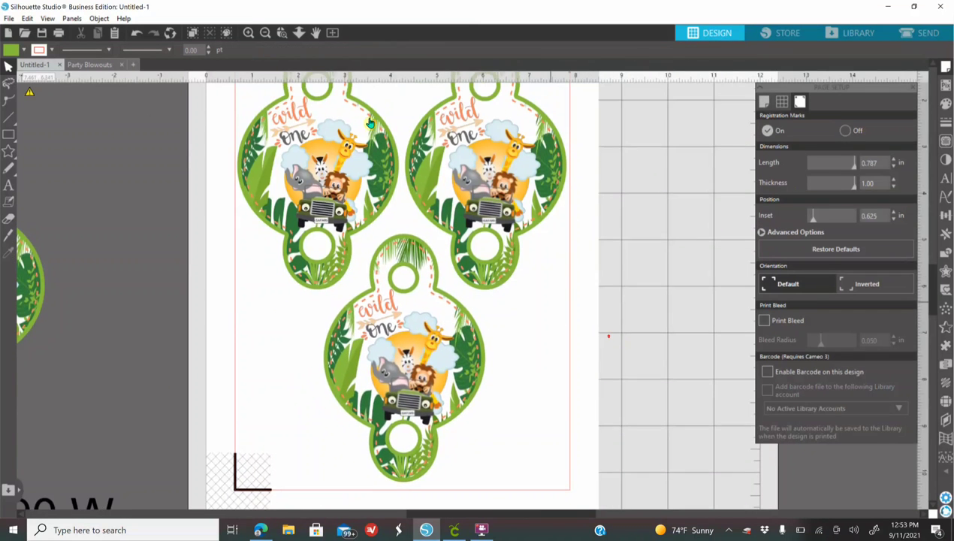
left_click(265, 33)
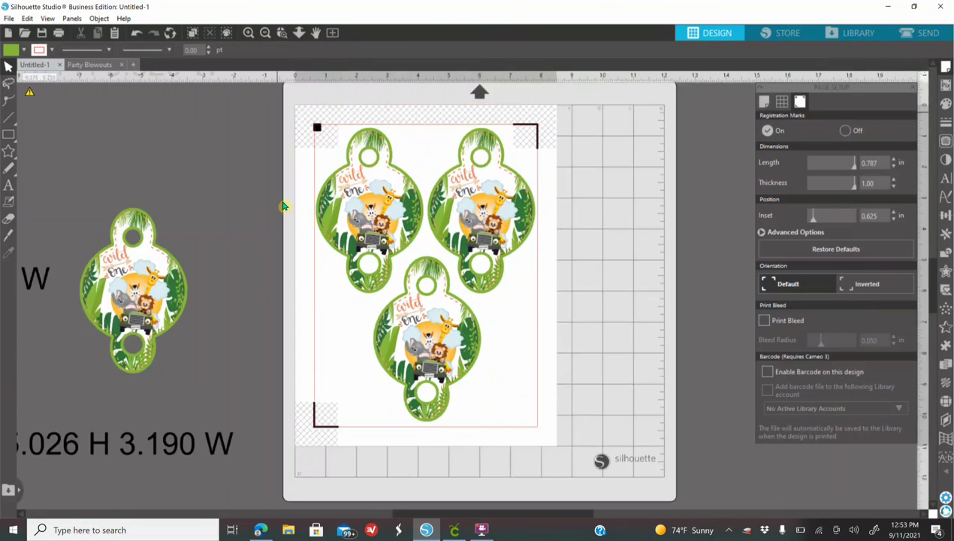
scroll(284, 206, "up", 1)
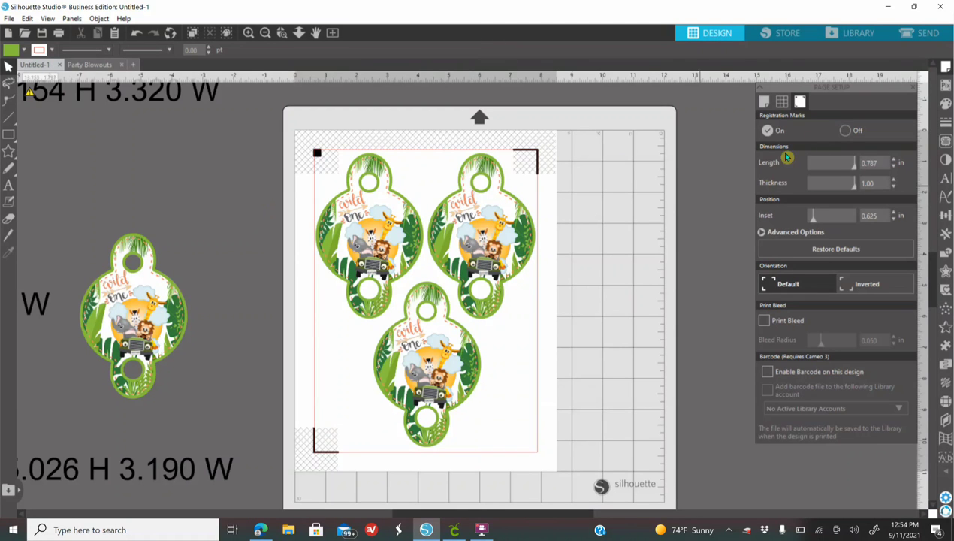
Turn off the registration marks and send the page from the print preview to the printer selection
left_click(845, 131)
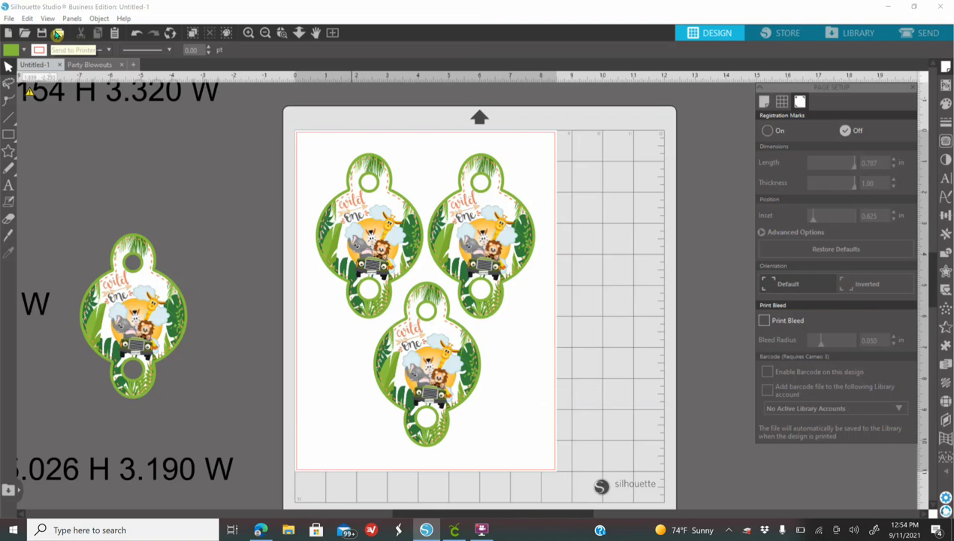
left_click(58, 37)
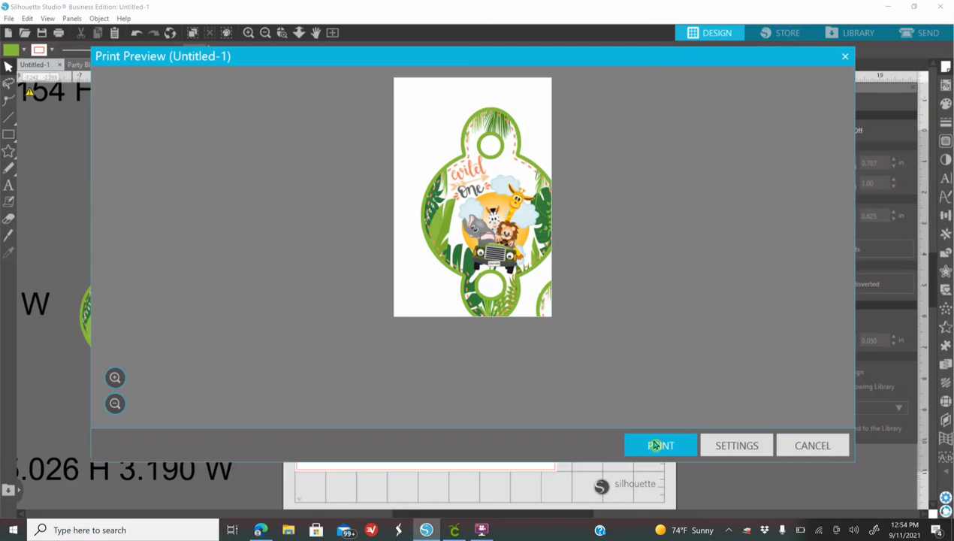
left_click(656, 446)
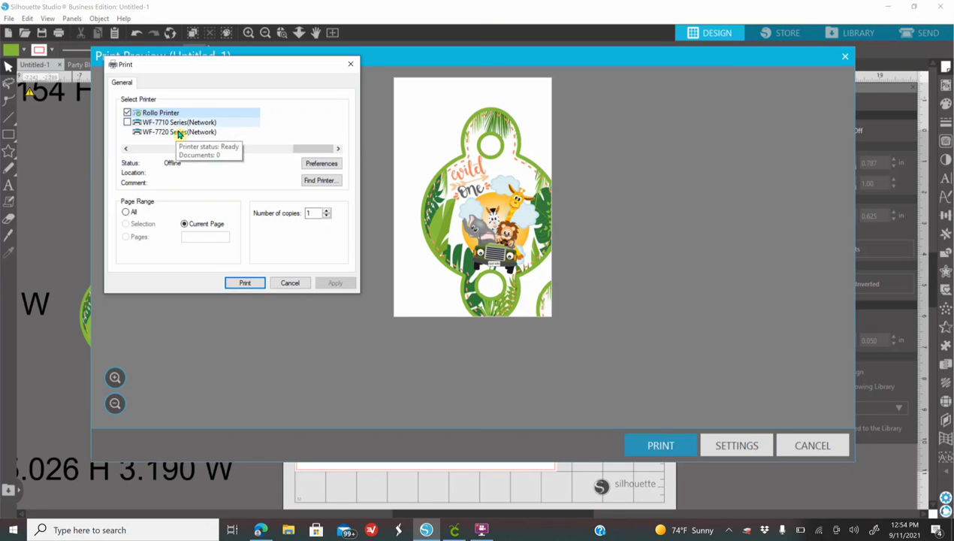
Set the ET-16600 printer's paper source to Paper Tray and paper type to Presentation Paper Matte, and close the print dialog
left_click_drag(314, 149, 266, 151)
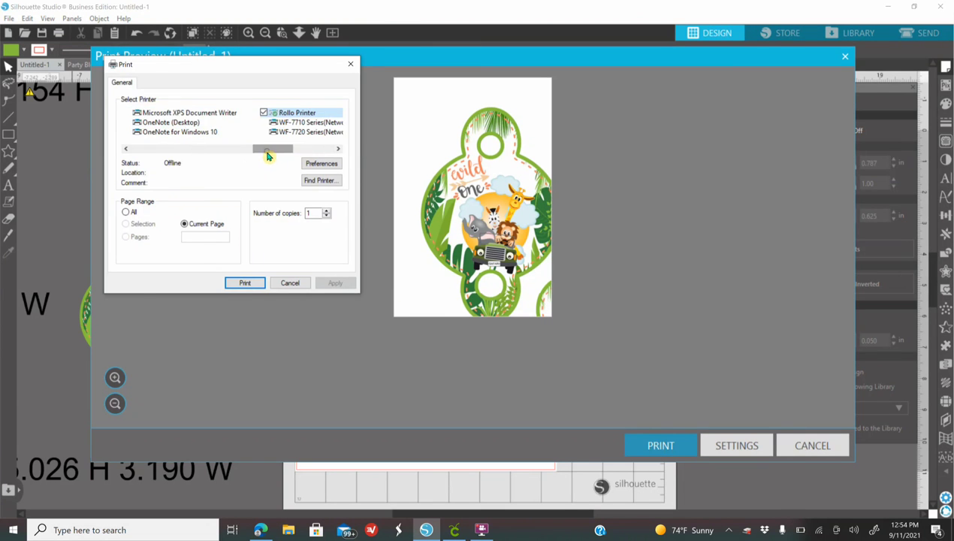
left_click(321, 163)
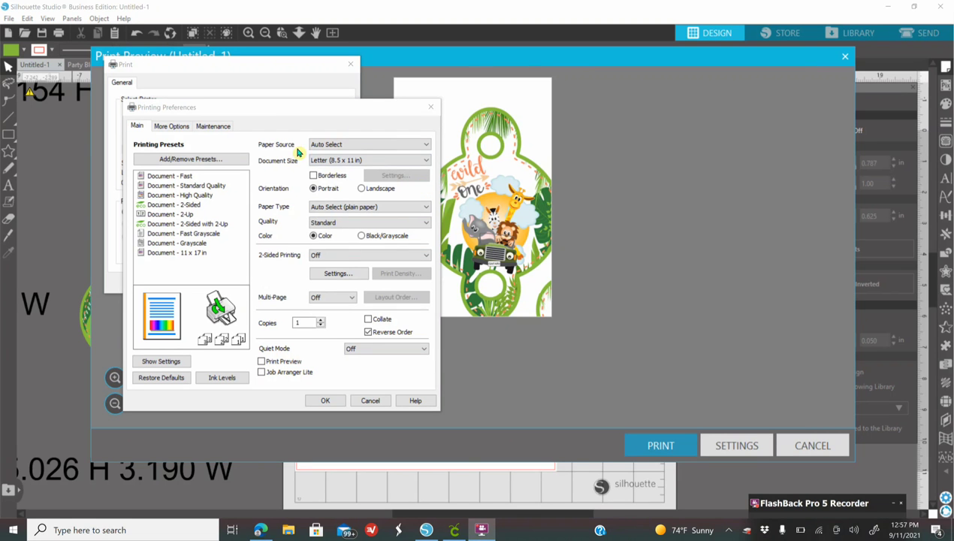
left_click(350, 145)
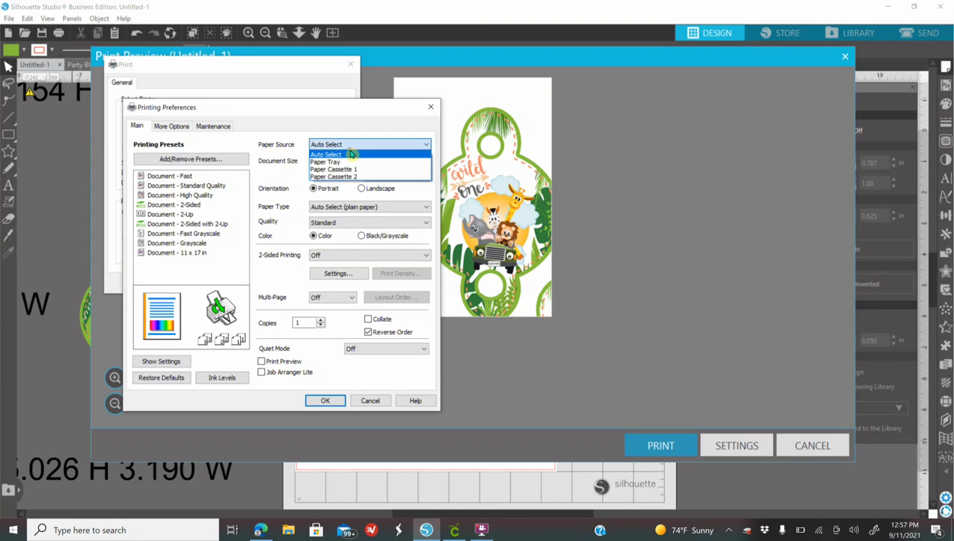
left_click(346, 163)
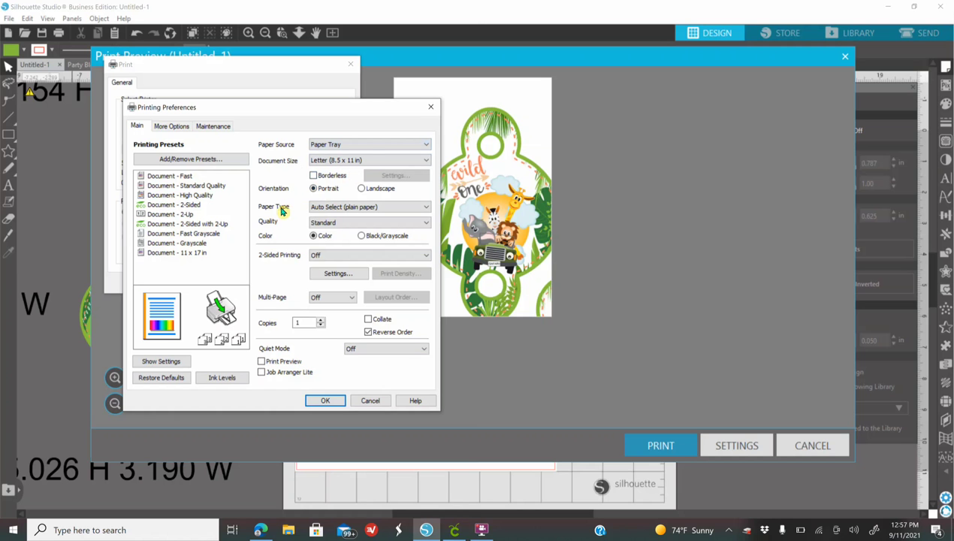
left_click(320, 208)
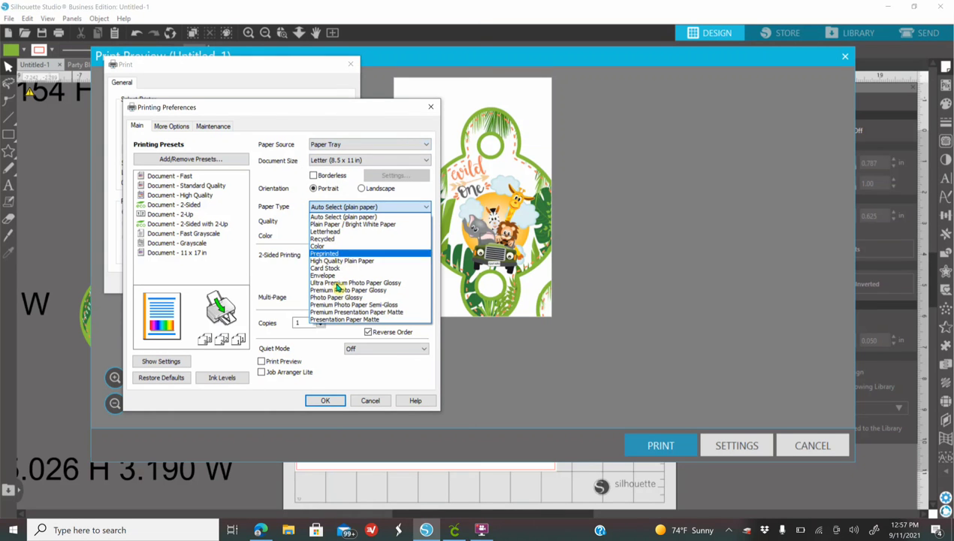
left_click(332, 320)
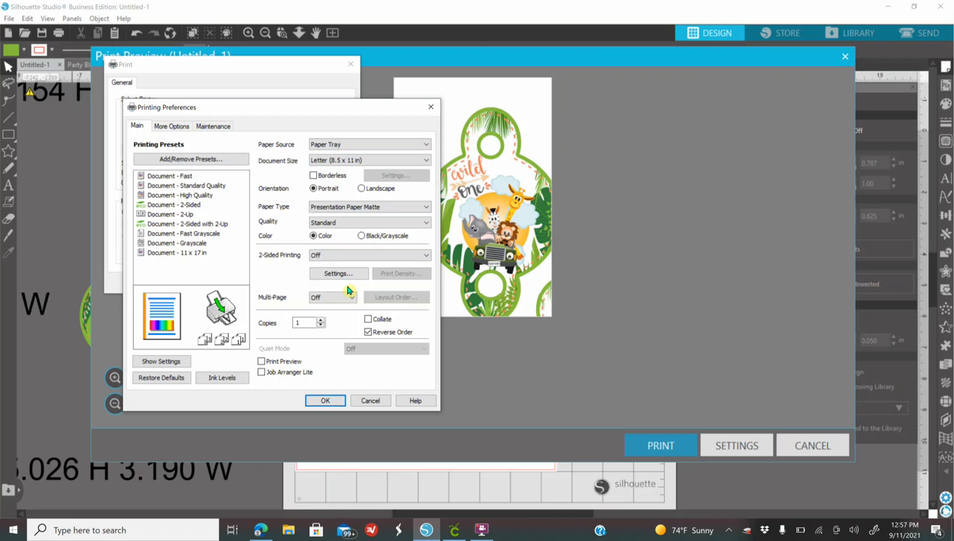
left_click(335, 401)
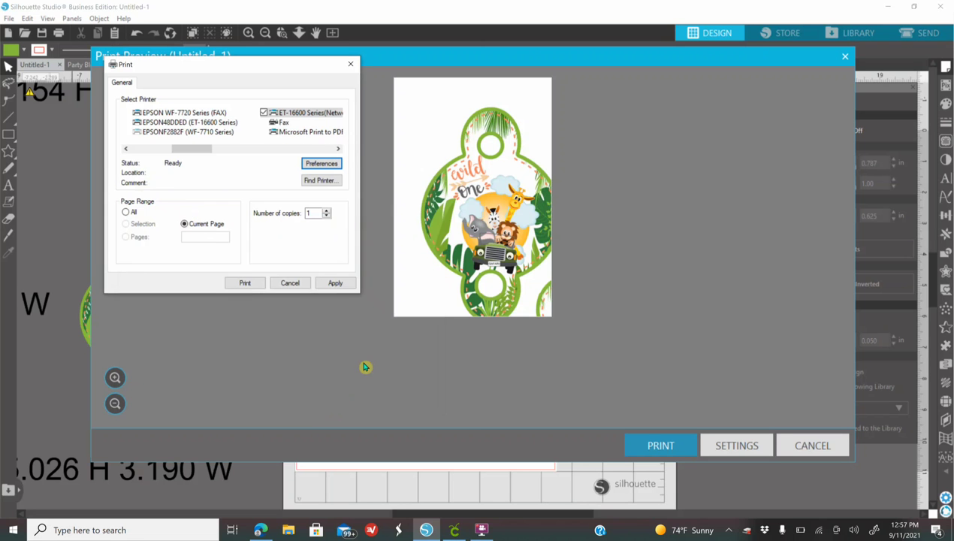
left_click(350, 66)
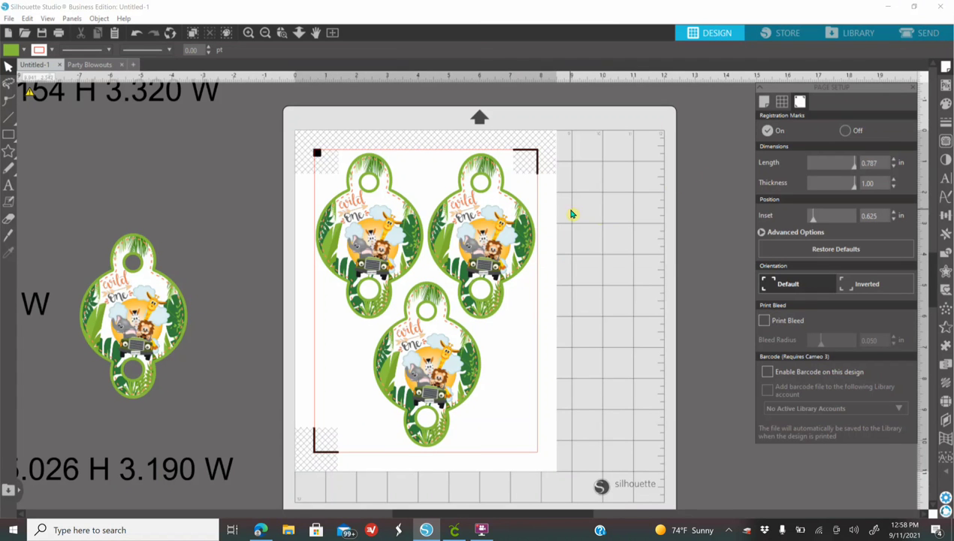
Prepare the page for sending to the cutter and set all three blowouts to Cut Edge
left_click(916, 39)
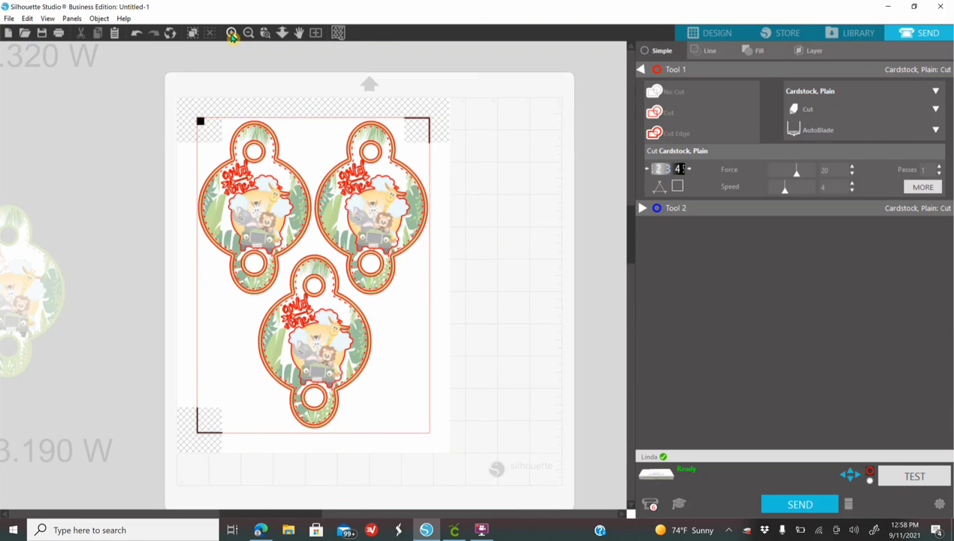
left_click(233, 33)
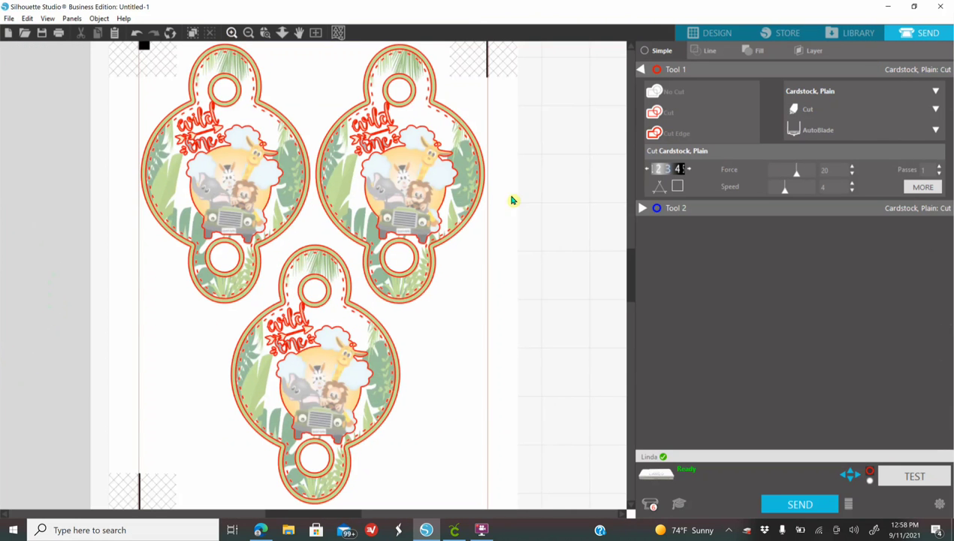
left_click(250, 33)
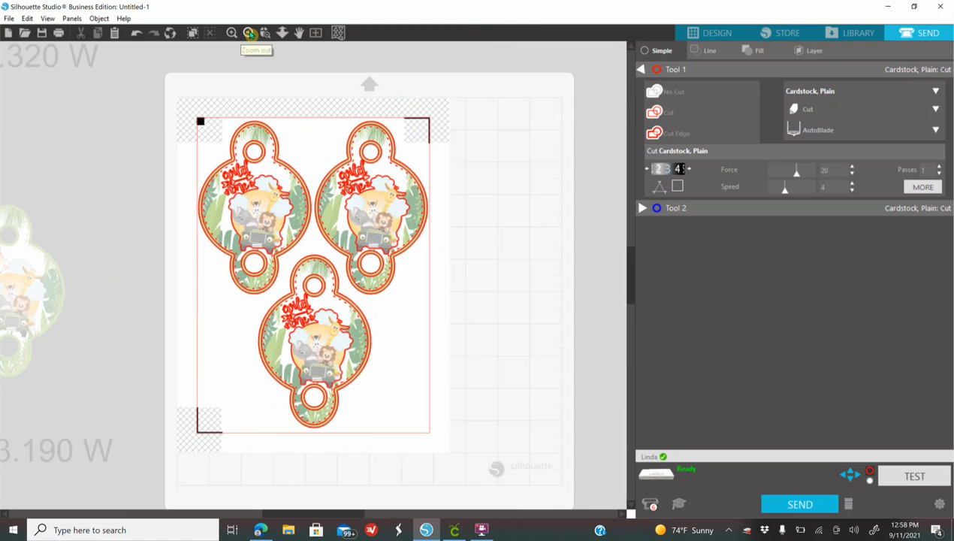
left_click_drag(251, 148, 477, 458)
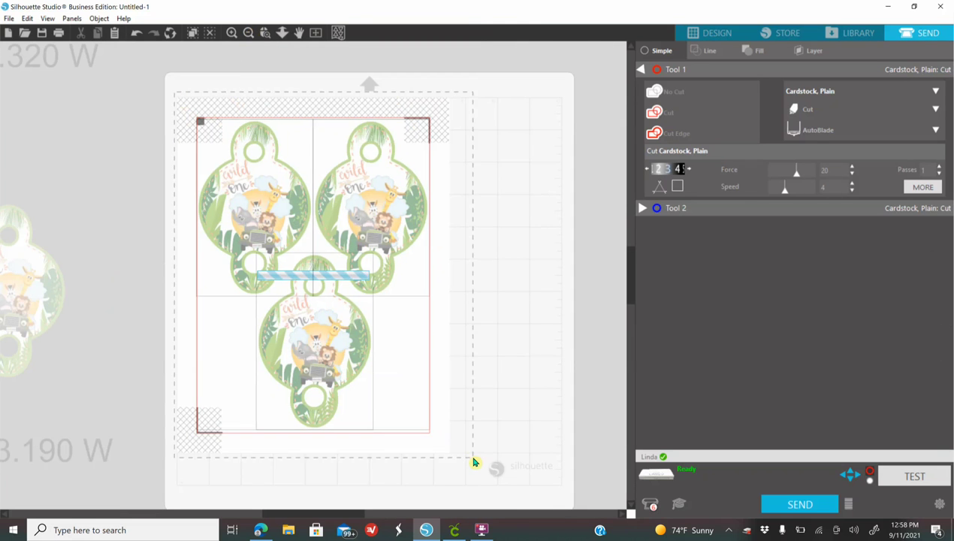
left_click(672, 133)
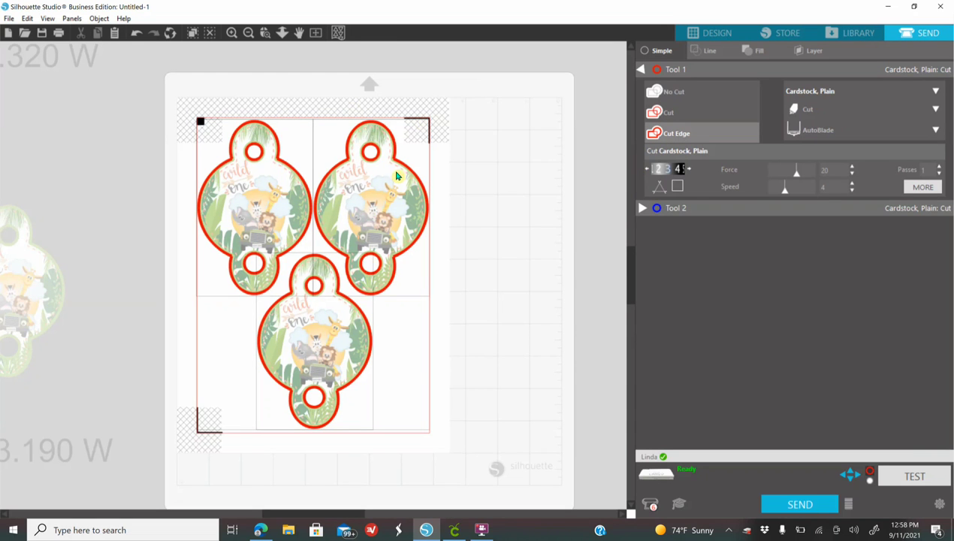
Set the AutoBlade depth to 7 for the Cardstock, Plain cut
left_click(689, 170)
left_click(689, 170)
left_click(689, 170)
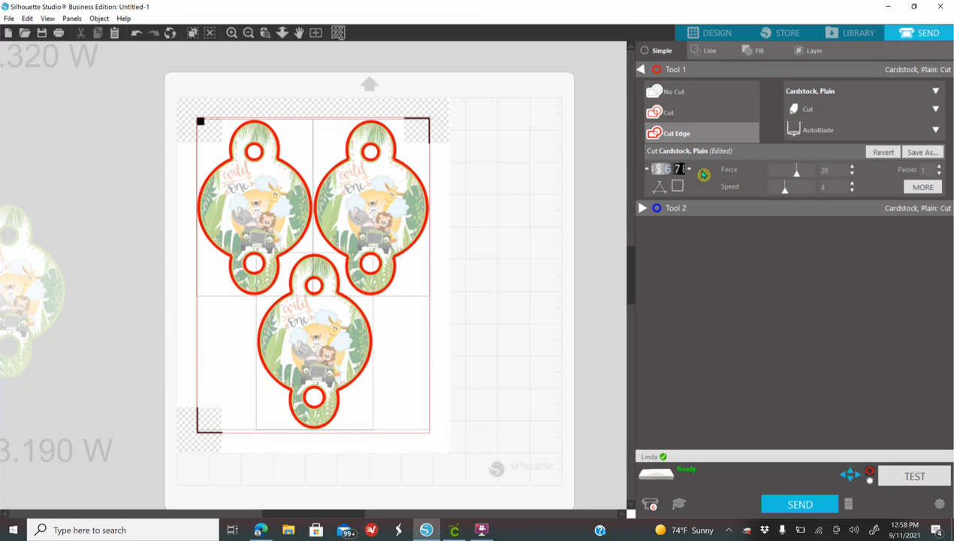
Raise the cutting force by eight increments for the Cardstock, Plain cut of Tool 1
left_click(853, 168)
left_click(853, 168)
left_click(853, 168)
left_click(853, 167)
left_click(852, 168)
left_click(853, 167)
left_click(852, 167)
left_click(852, 168)
Return to the design view, preview saving the layout to the hard drive as Portable Document Format, and cancel the save
left_click(683, 40)
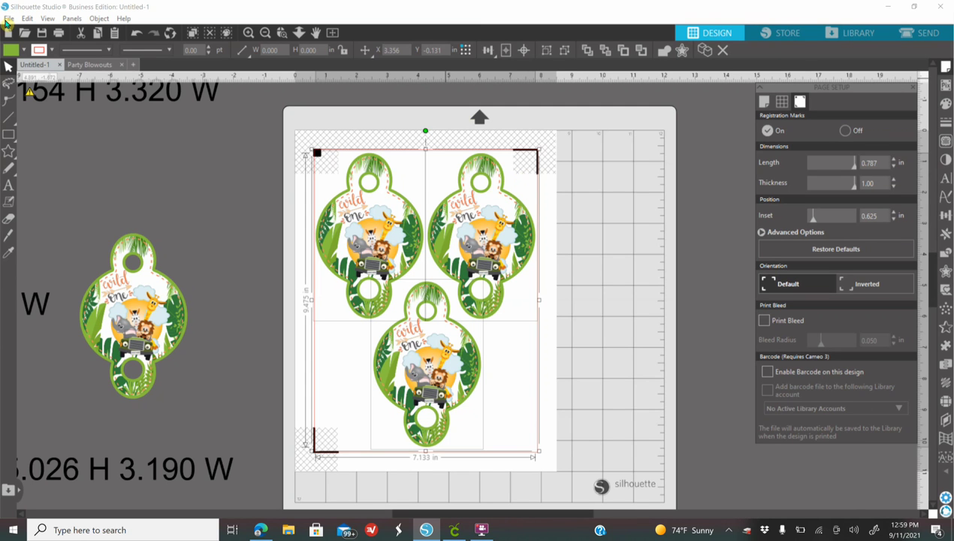
left_click(8, 19)
mouse_move(43, 123)
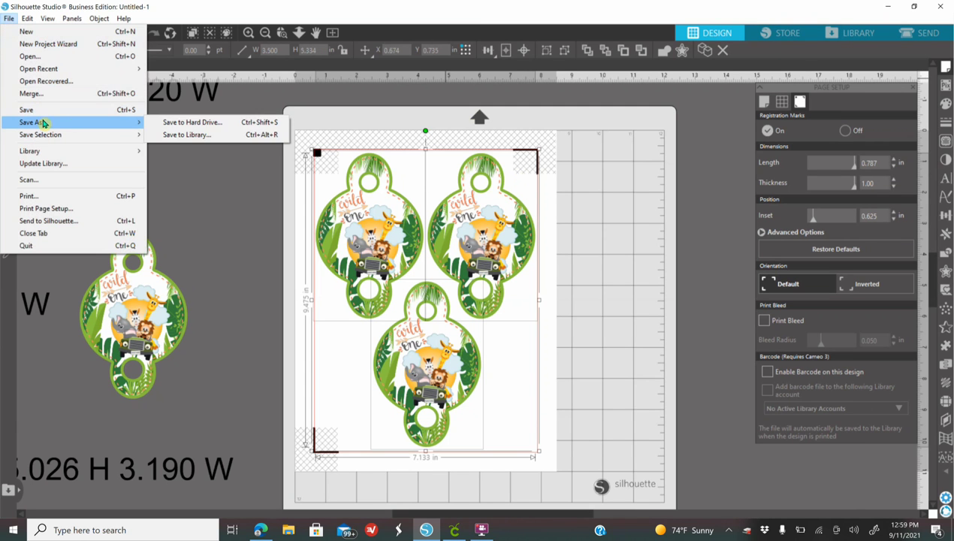
left_click(162, 123)
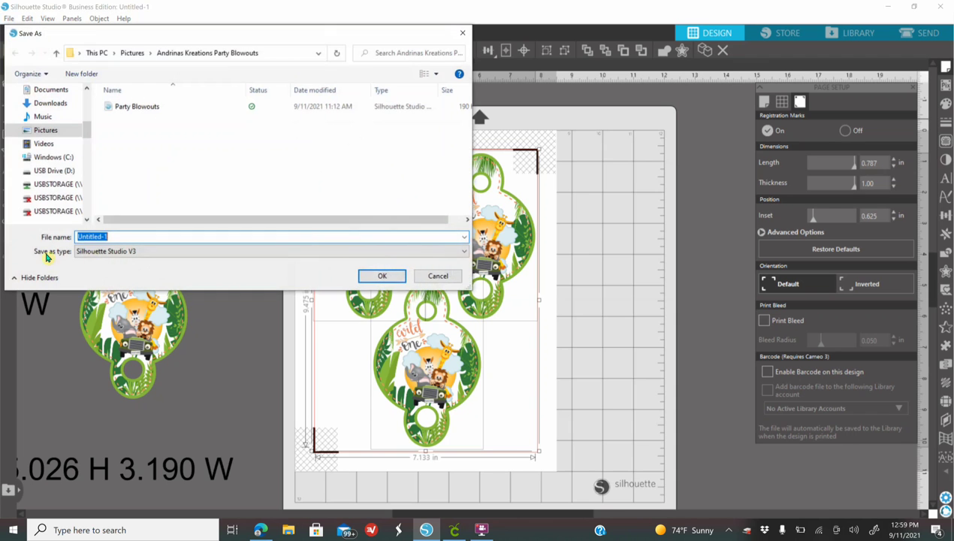
left_click(88, 255)
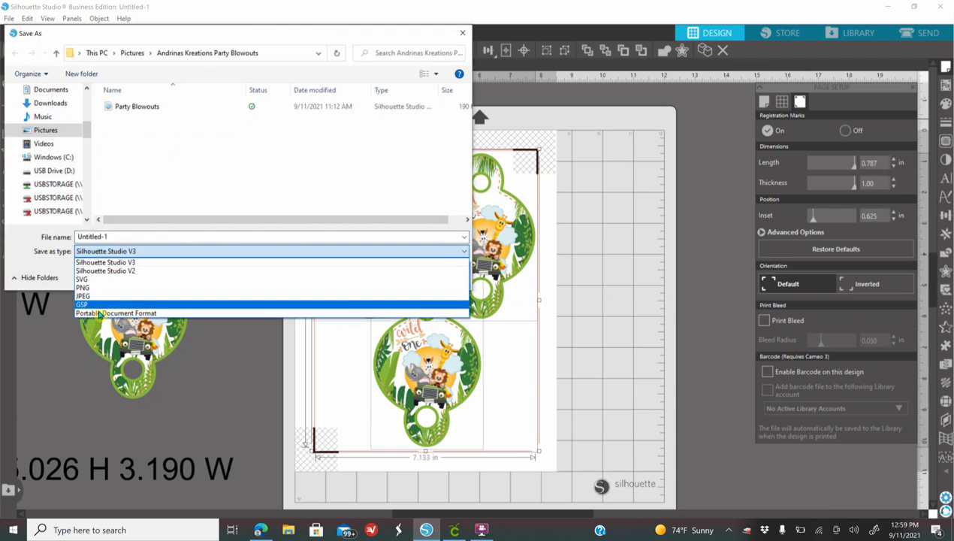
left_click(97, 314)
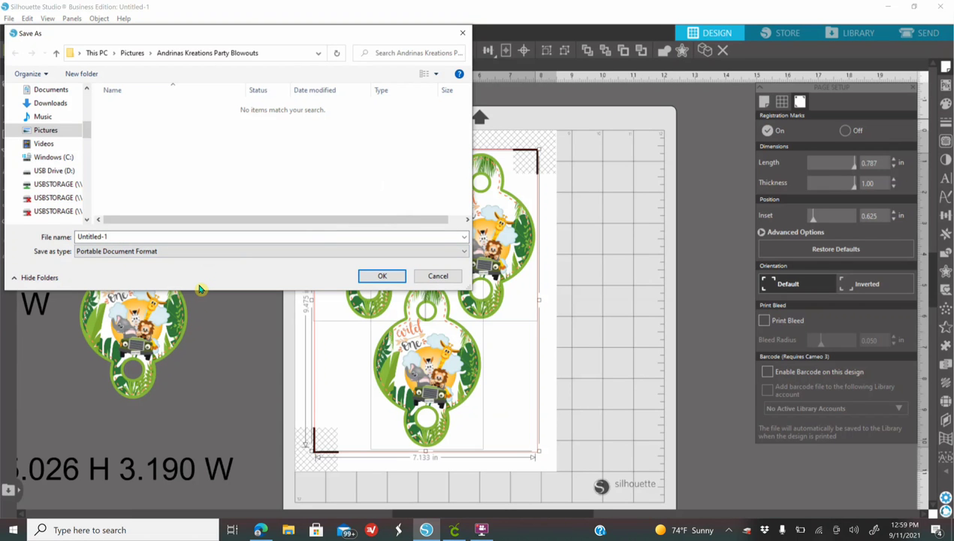
left_click(462, 33)
left_click(651, 302)
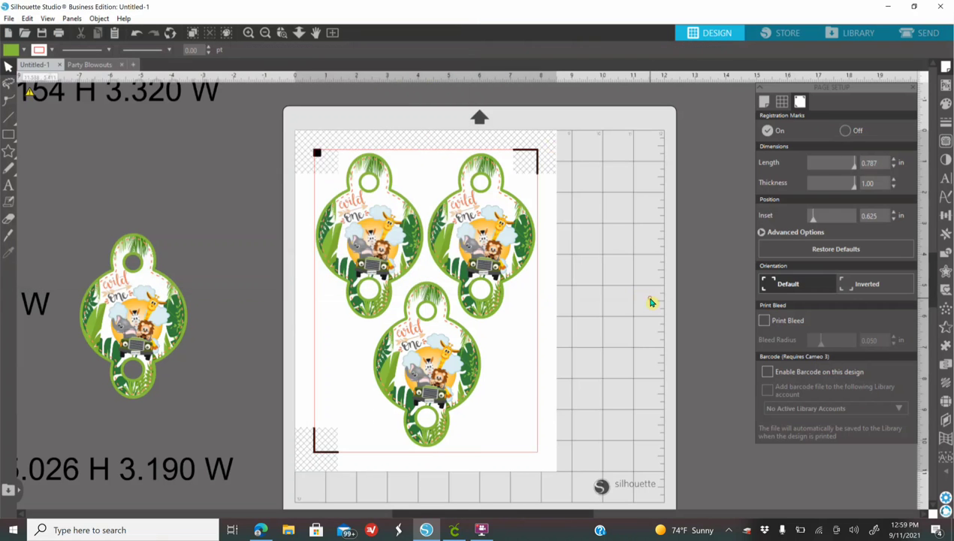